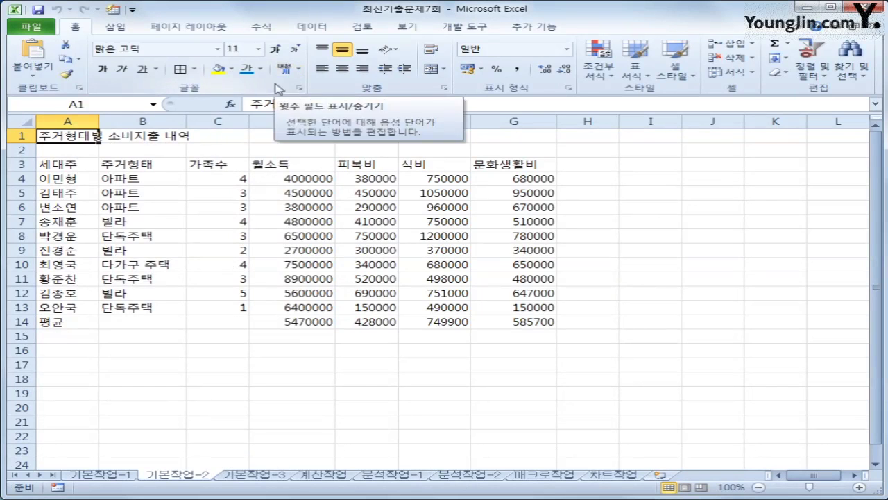
Step: Merge and centre the title across A1:G1 and set its font to 궁서체
left_click_drag(62, 138, 523, 137)
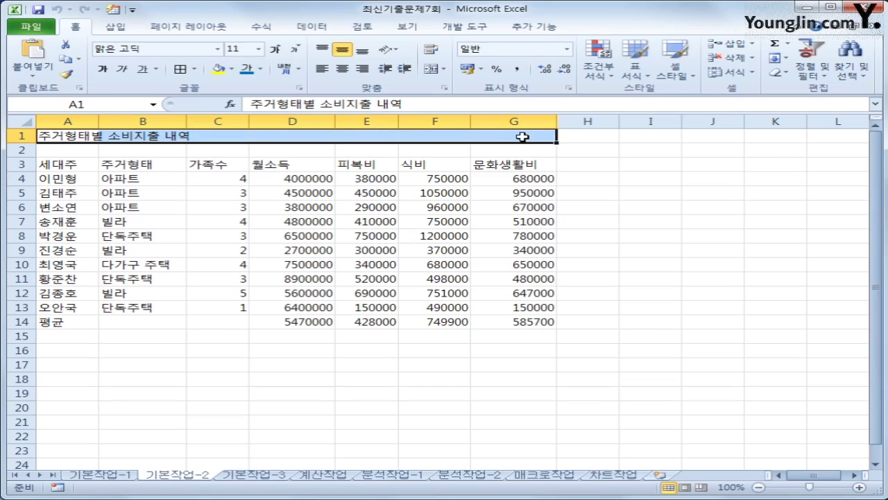
left_click(433, 69)
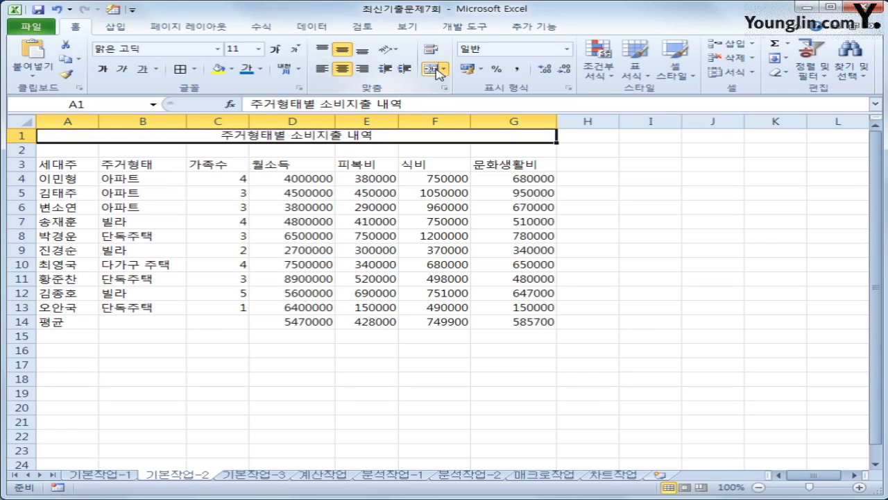
left_click(217, 49)
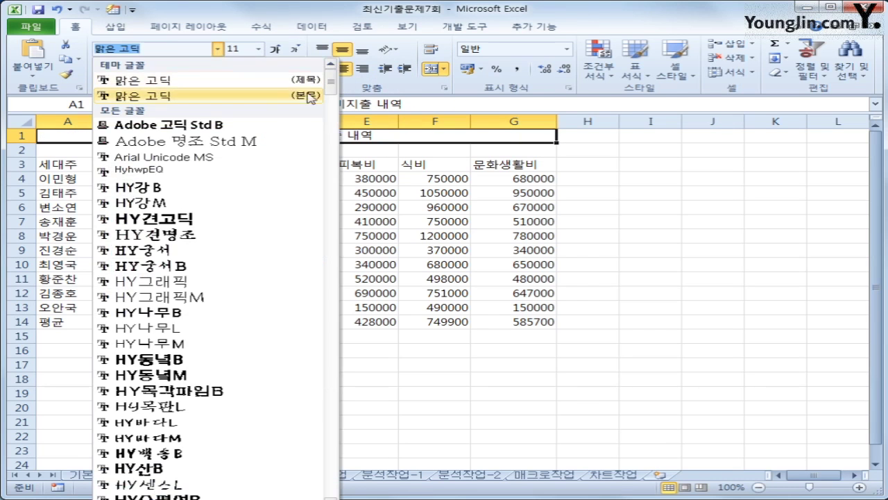
left_click_drag(331, 83, 333, 114)
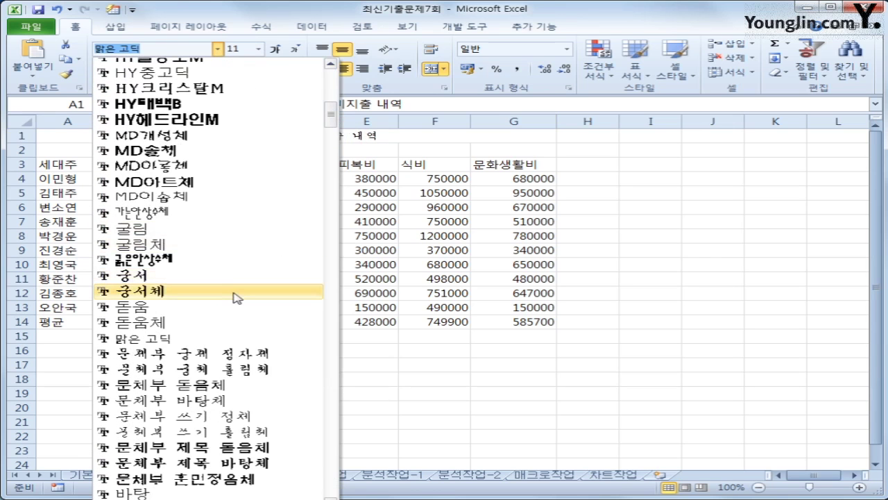
left_click(236, 297)
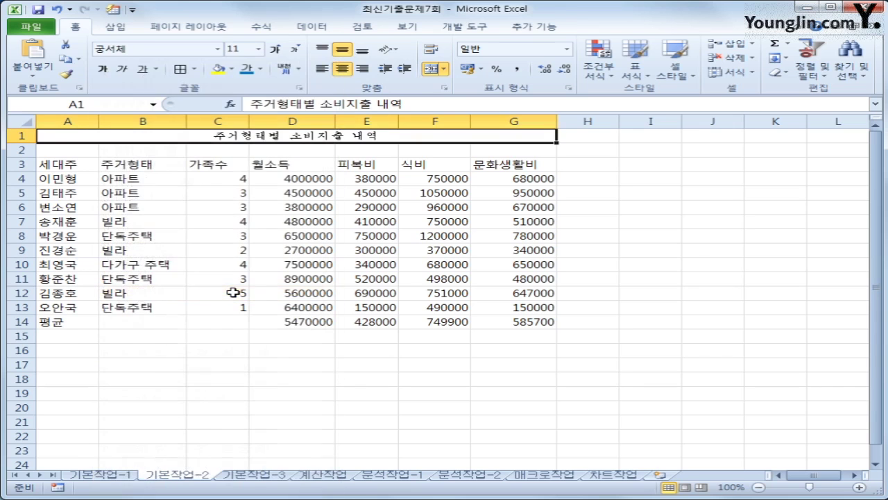
Step: Make the title size 17, bold, with a double underline
left_click(239, 48)
type("17")
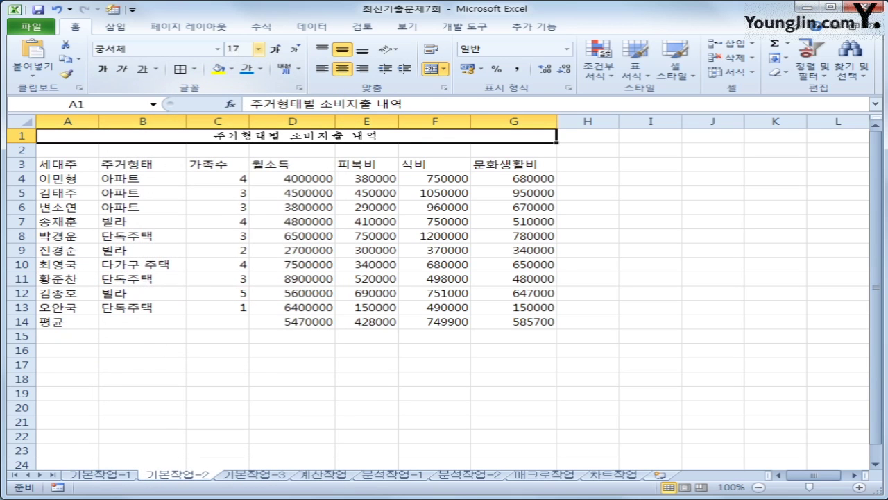
key("Return")
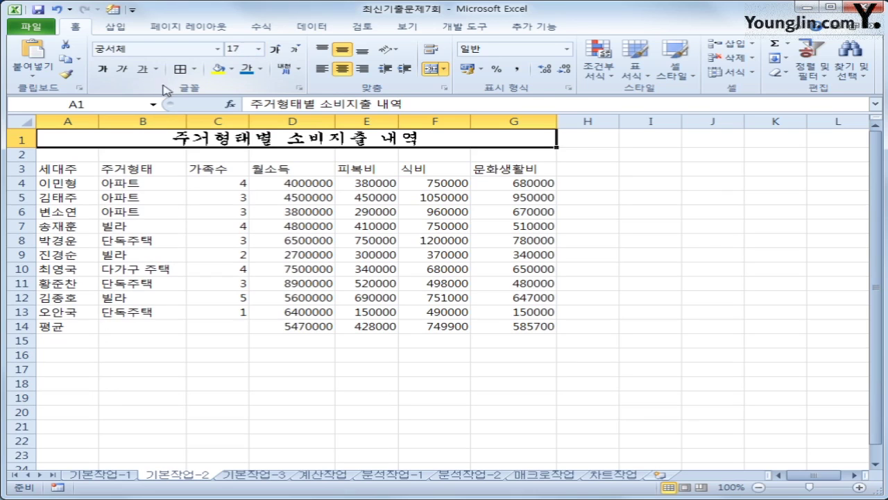
left_click(102, 69)
left_click(155, 69)
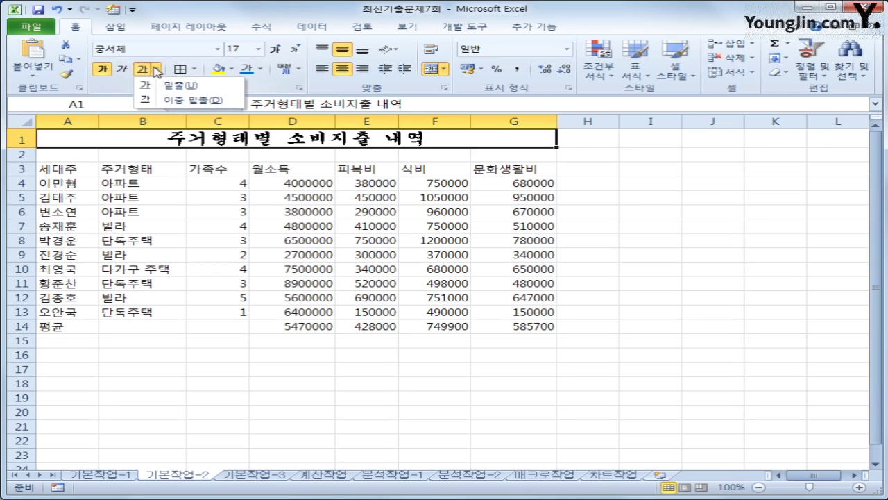
left_click(165, 101)
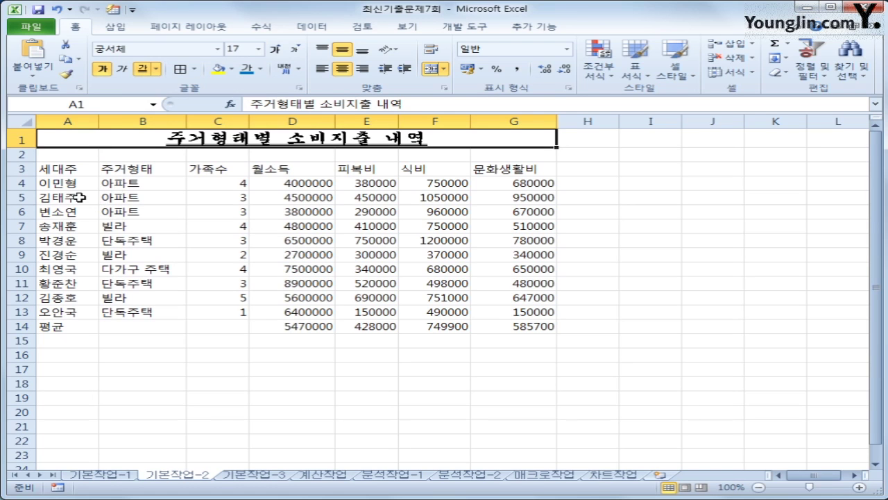
Step: Merge and centre 평균 across A14:C14, then set the A3:G3 headers to 궁서
left_click_drag(83, 328, 188, 325)
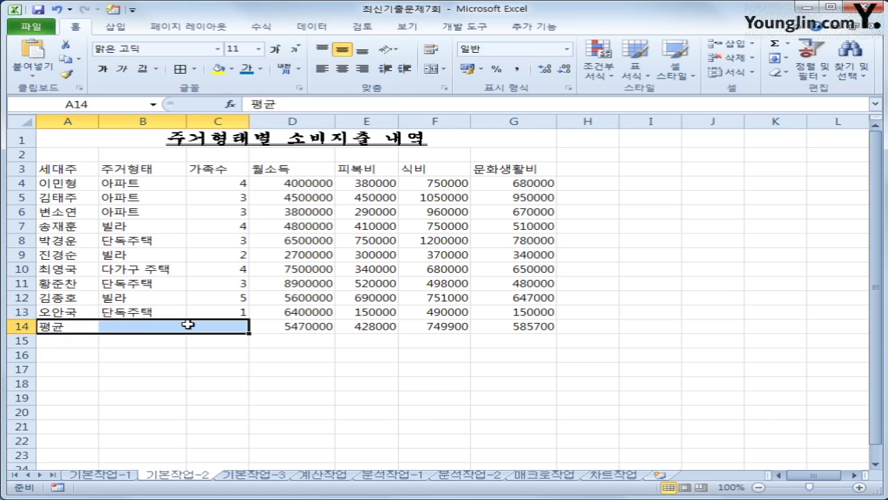
left_click(431, 69)
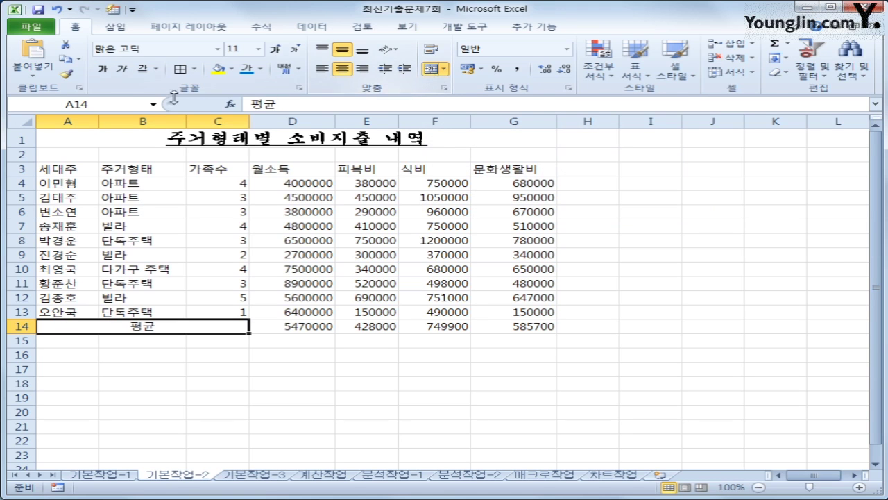
left_click_drag(75, 170, 490, 167)
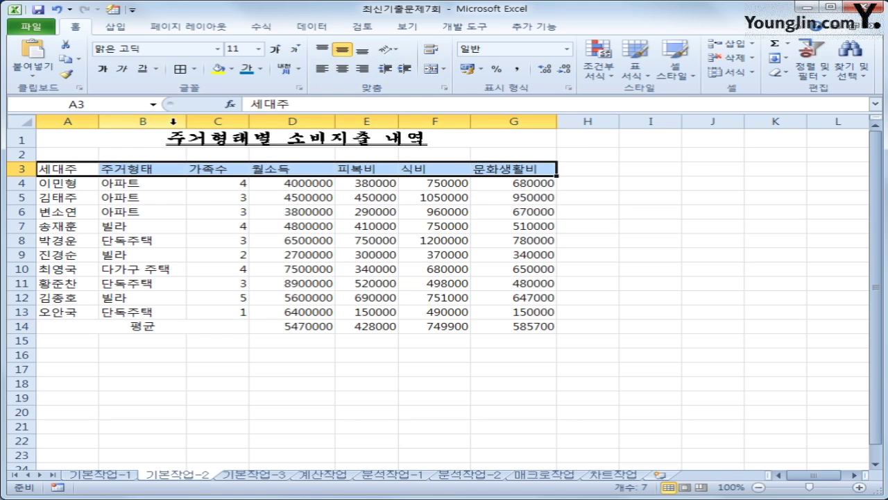
left_click(218, 49)
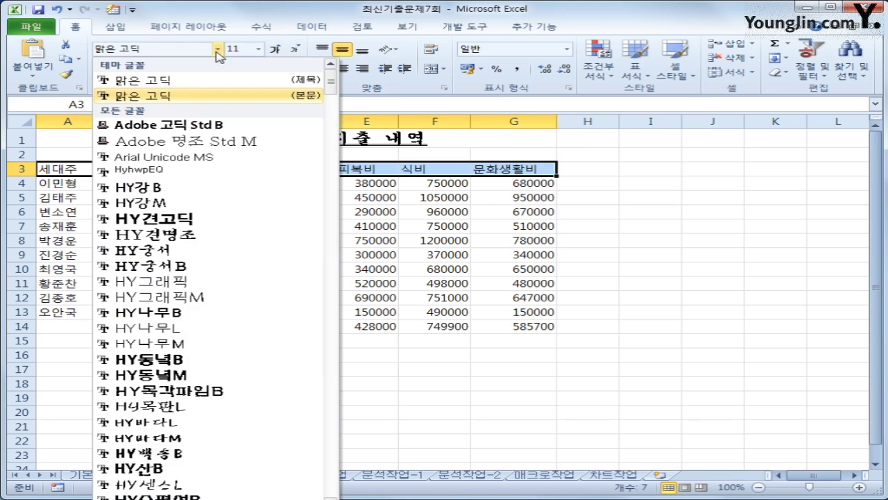
left_click_drag(332, 85, 332, 113)
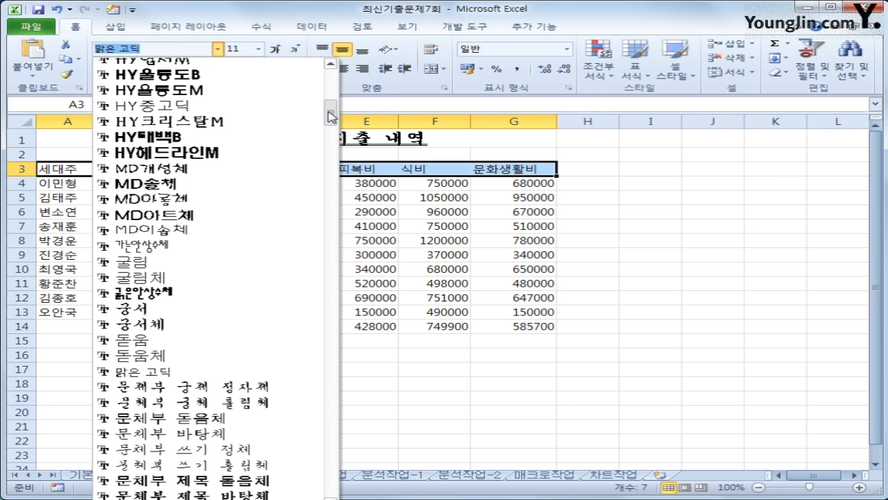
left_click(258, 309)
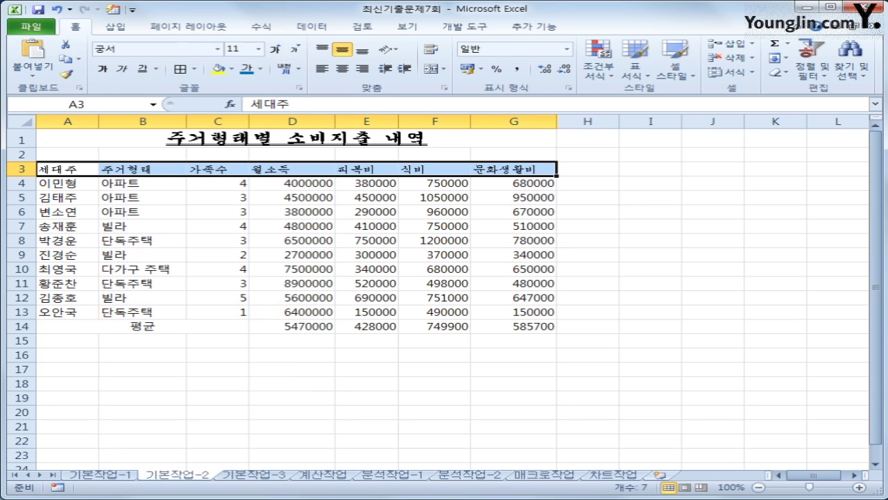
Step: Make the A3:G3 headers size 12, white on blue fill, centred
left_click(277, 48)
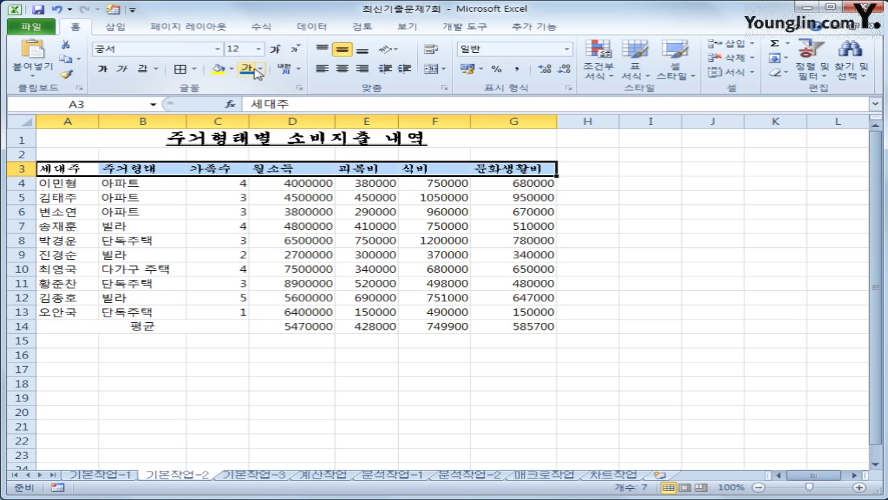
left_click(262, 69)
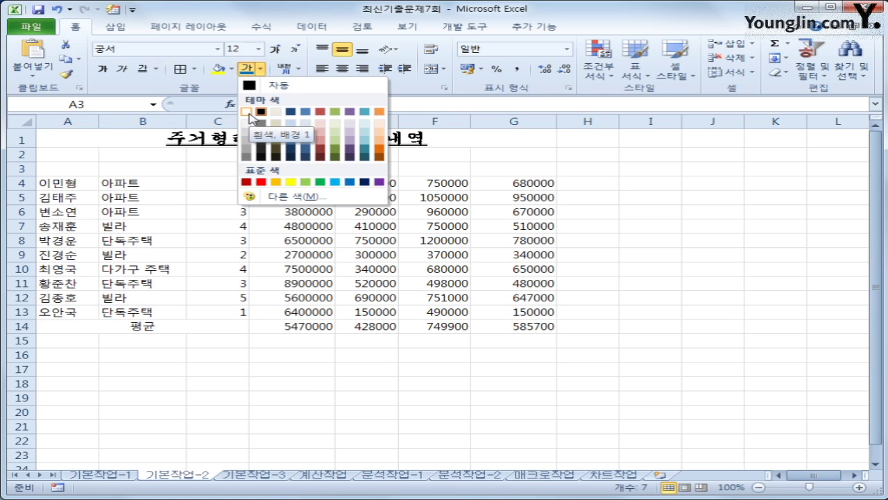
left_click(249, 112)
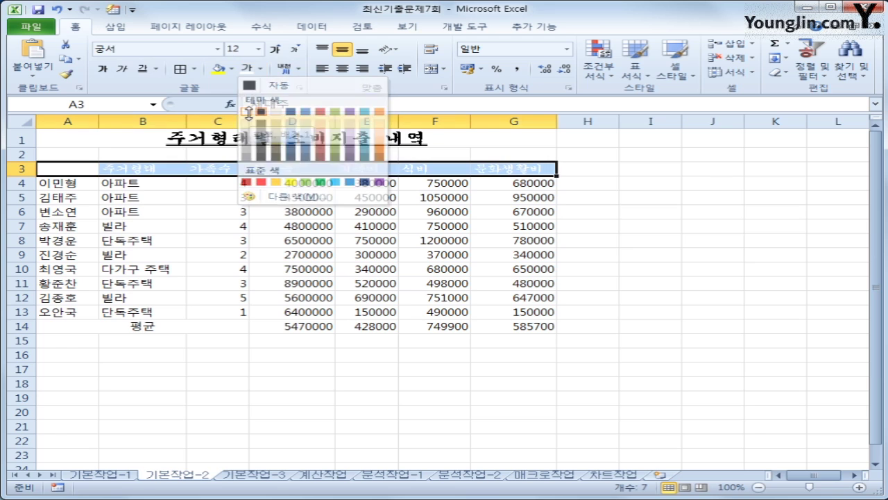
left_click(232, 68)
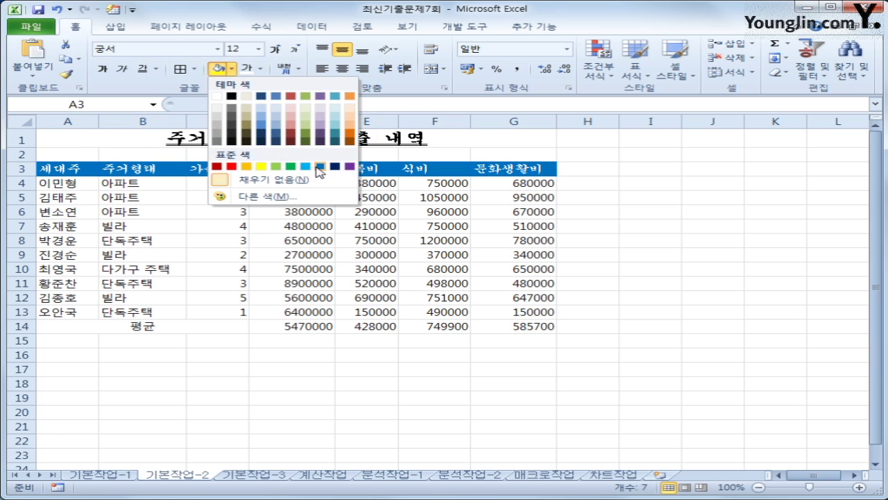
left_click(321, 167)
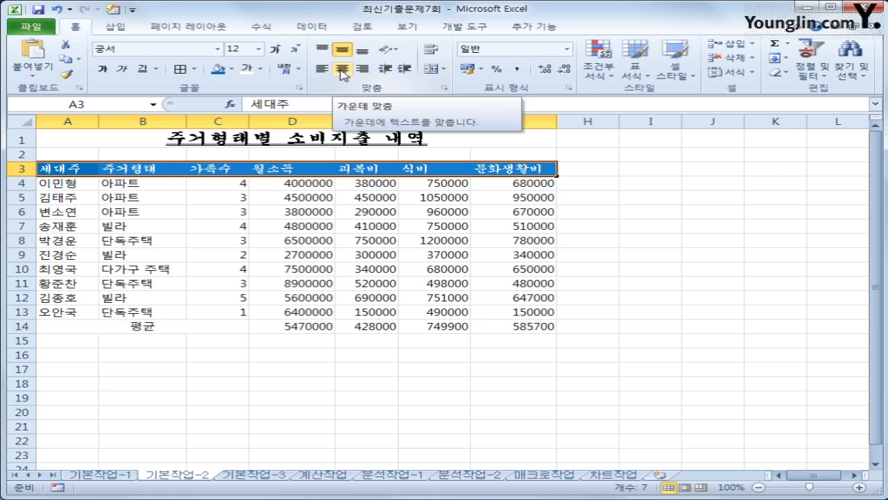
left_click(343, 75)
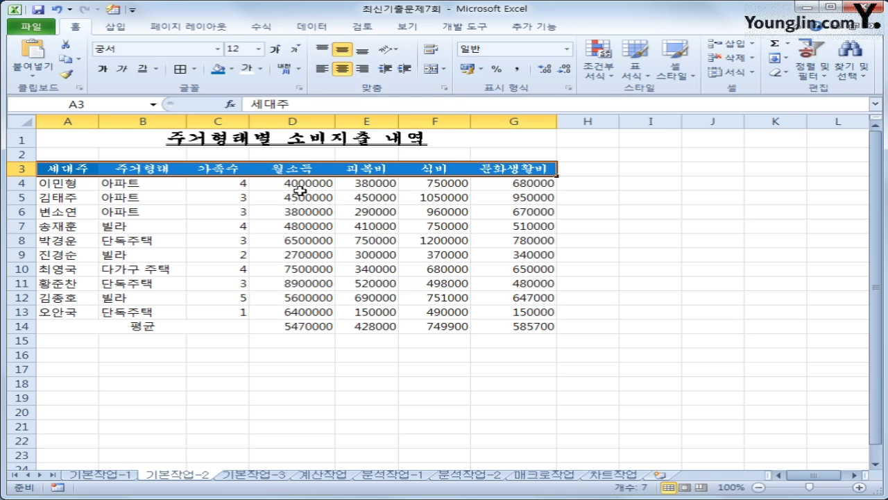
Step: Apply the custom number format #,##0원 to D4:G14, e.g. 4,000,000원
left_click_drag(299, 184, 488, 321)
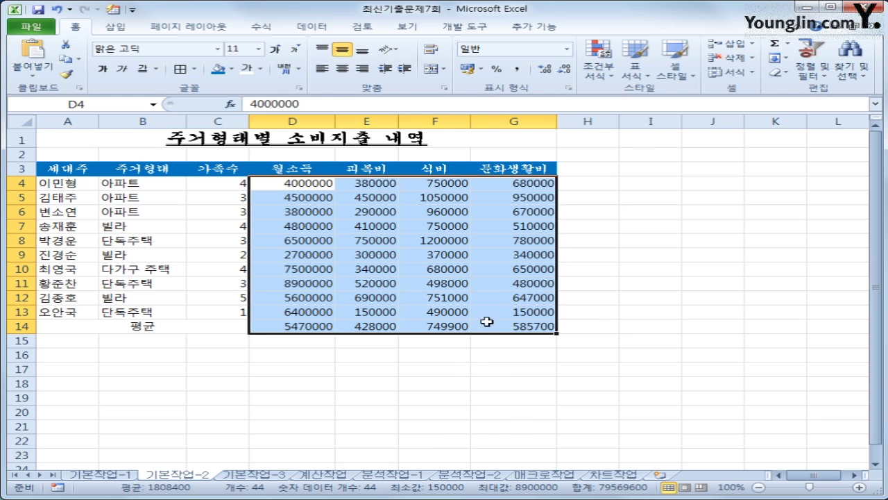
right_click(430, 240)
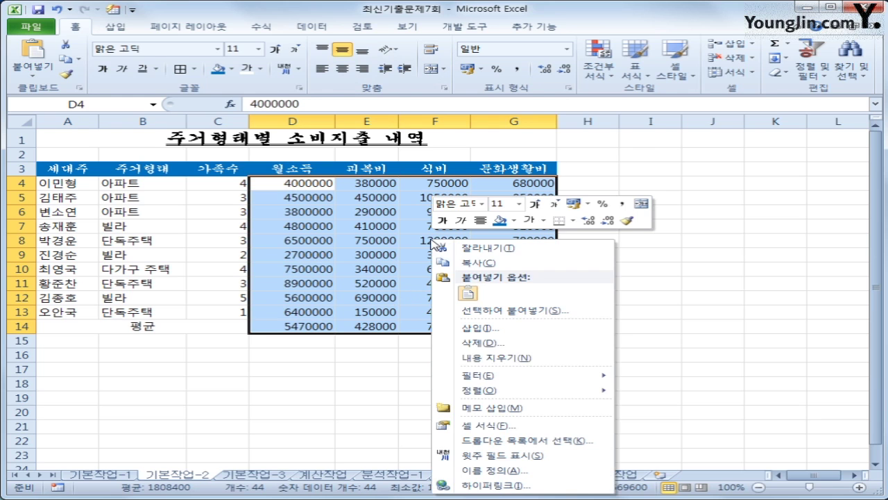
left_click(515, 428)
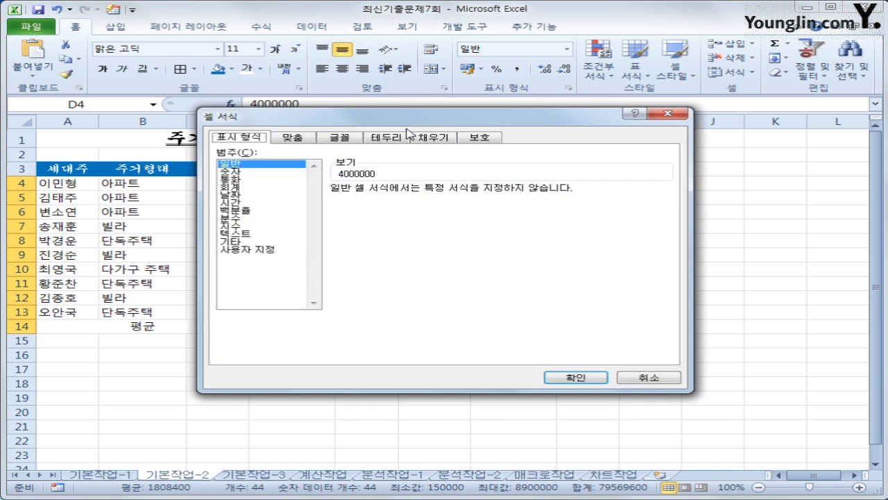
left_click_drag(423, 130, 491, 143)
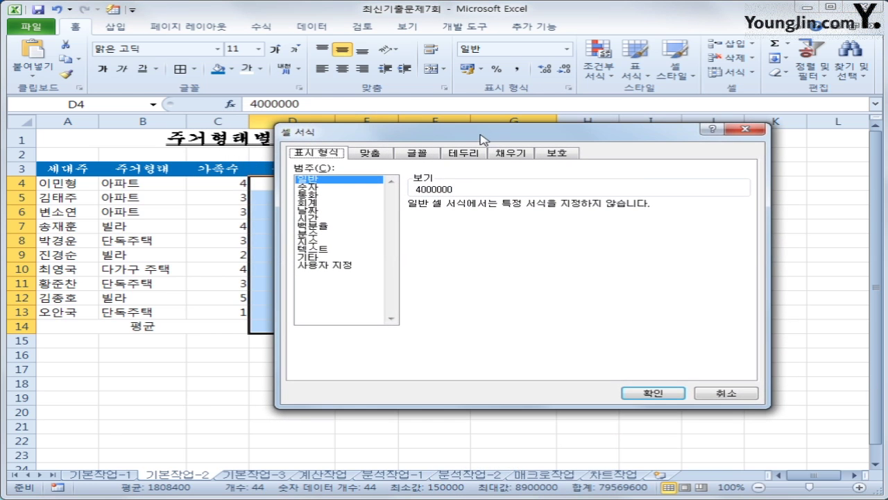
left_click(338, 266)
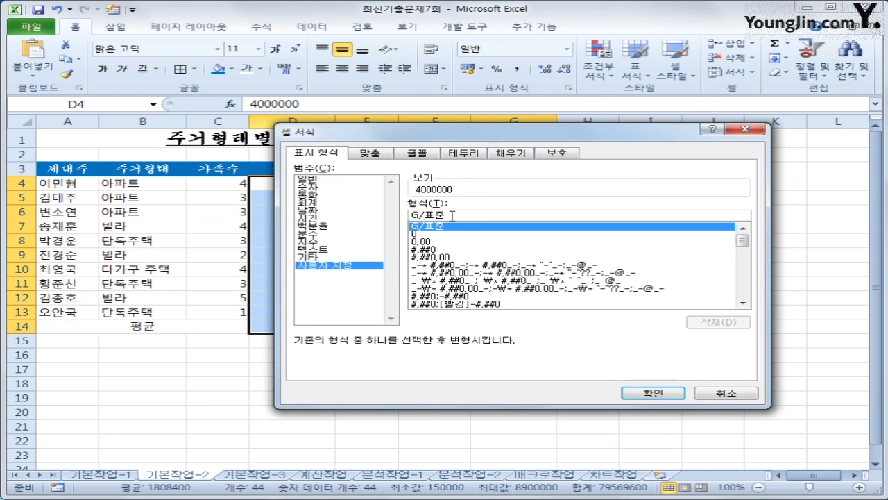
left_click_drag(452, 215, 399, 212)
left_click(474, 215)
left_click_drag(474, 215, 276, 204)
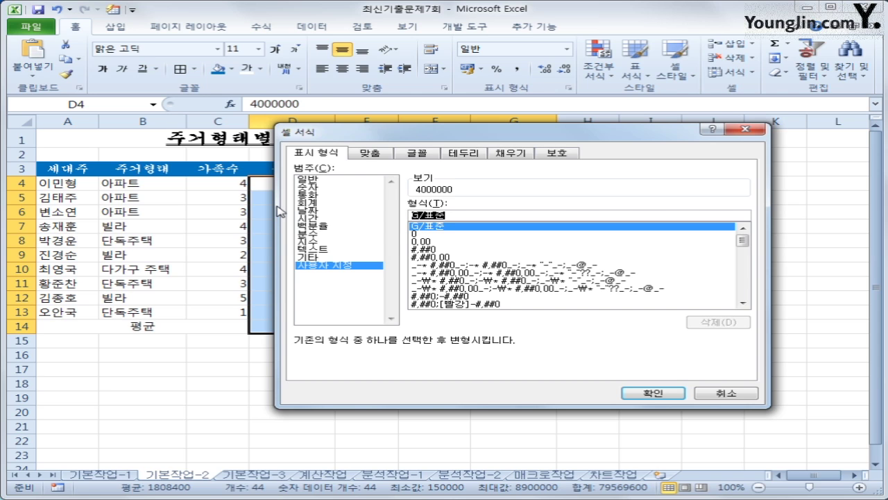
type("#")
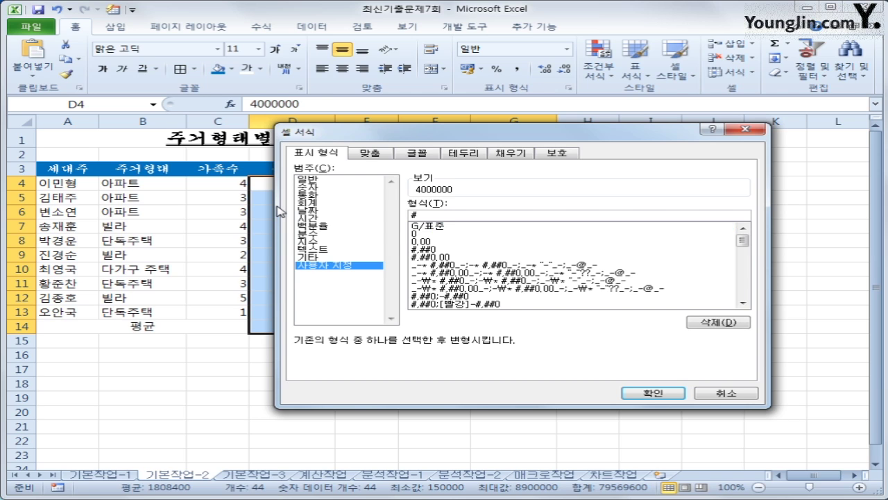
type(",##0")
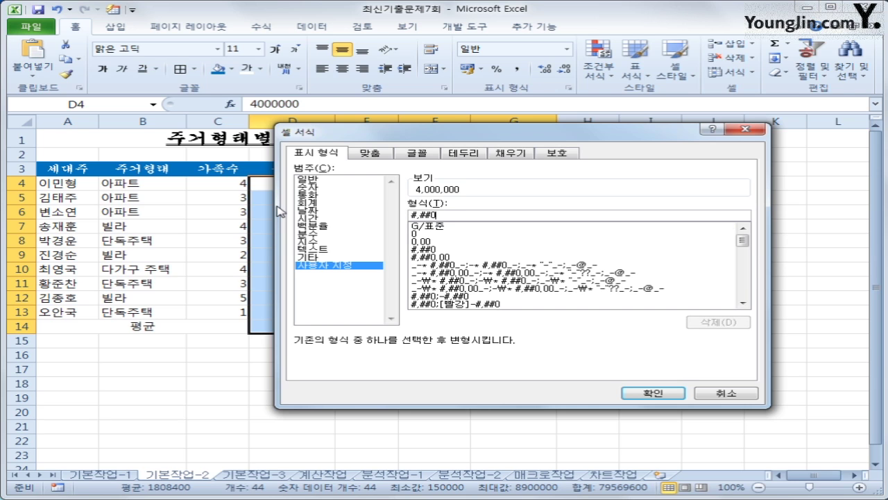
type("원")
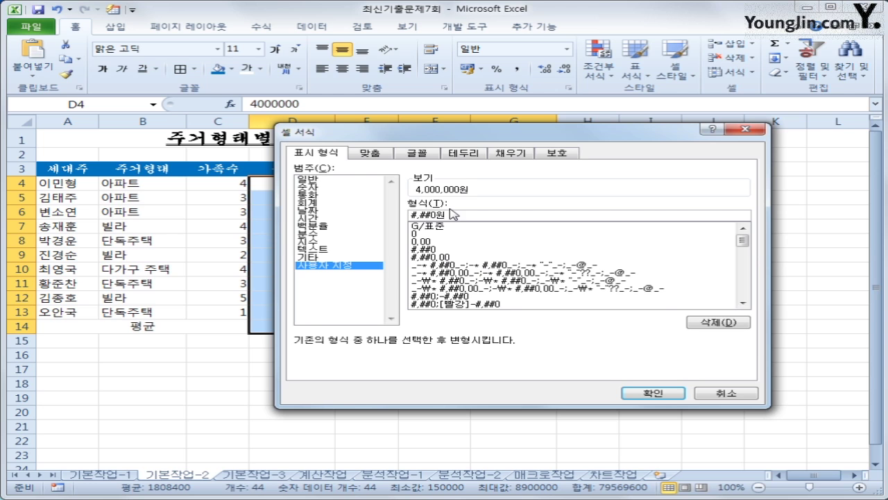
left_click(652, 394)
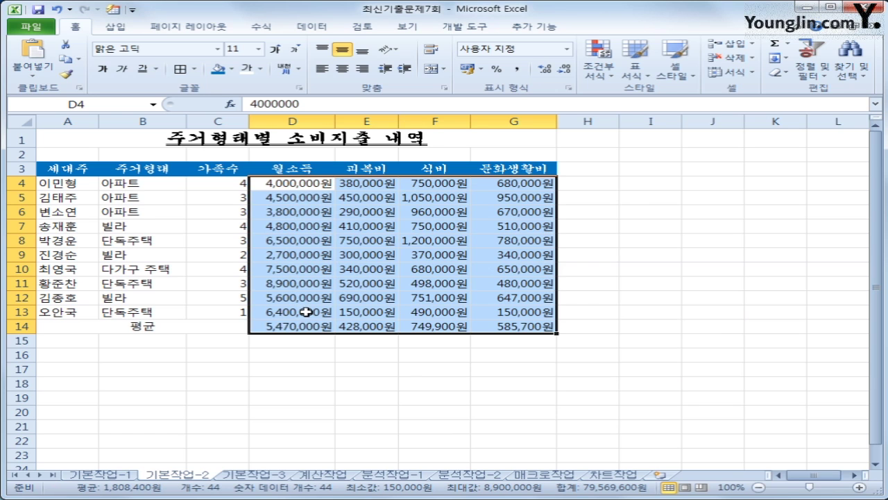
left_click_drag(217, 182, 216, 312)
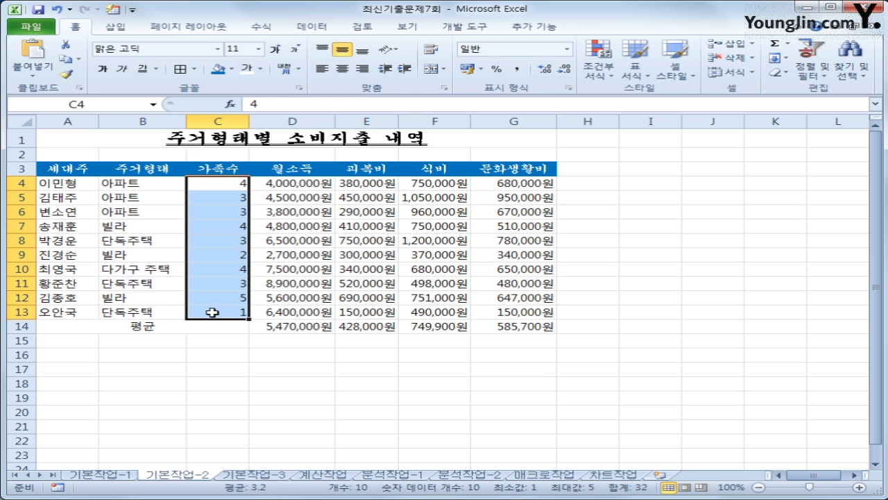
Step: Give C4:C13 the custom format G/표준명 so counts read like 4명
right_click(354, 250)
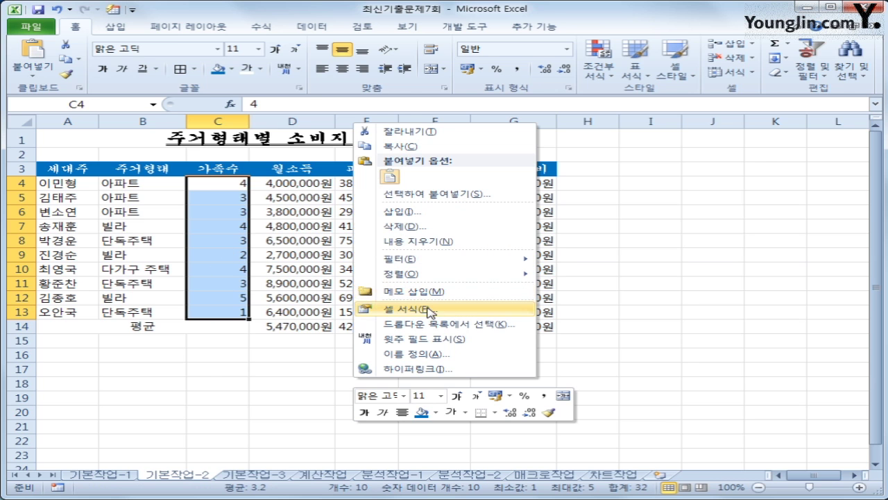
left_click(429, 309)
left_click(251, 300)
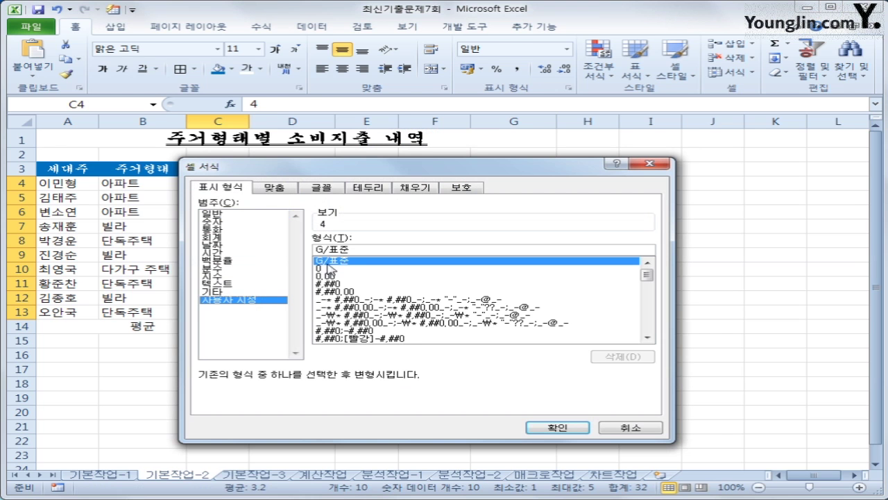
left_click_drag(379, 174, 526, 126)
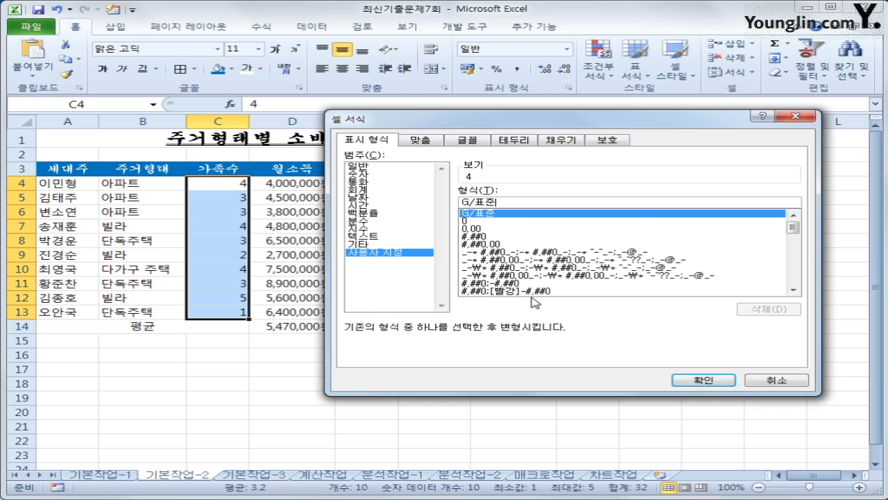
type("명")
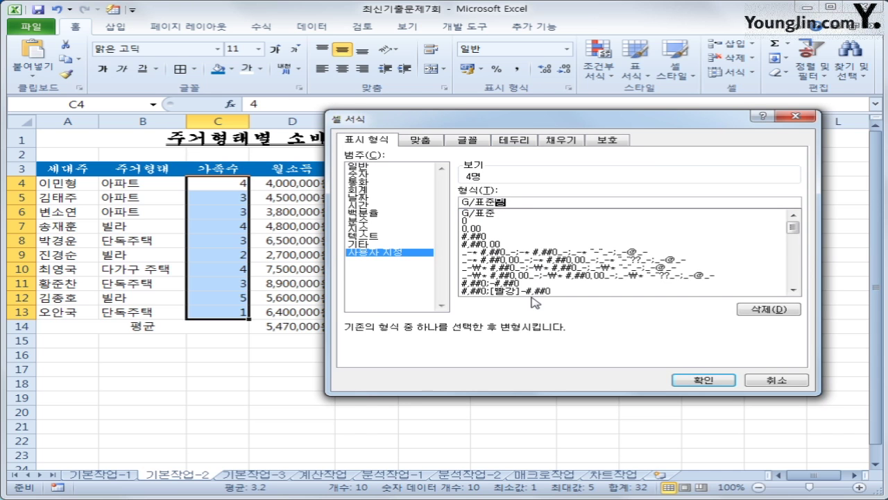
left_click(702, 378)
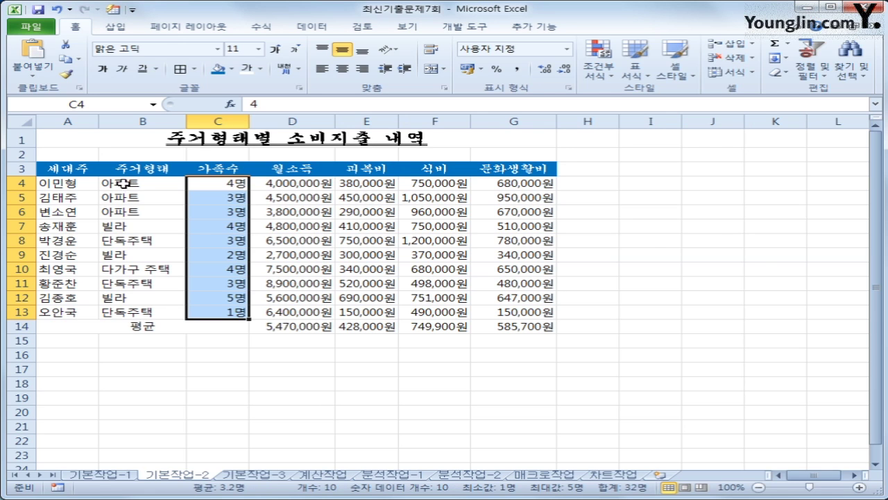
left_click_drag(119, 183, 126, 216)
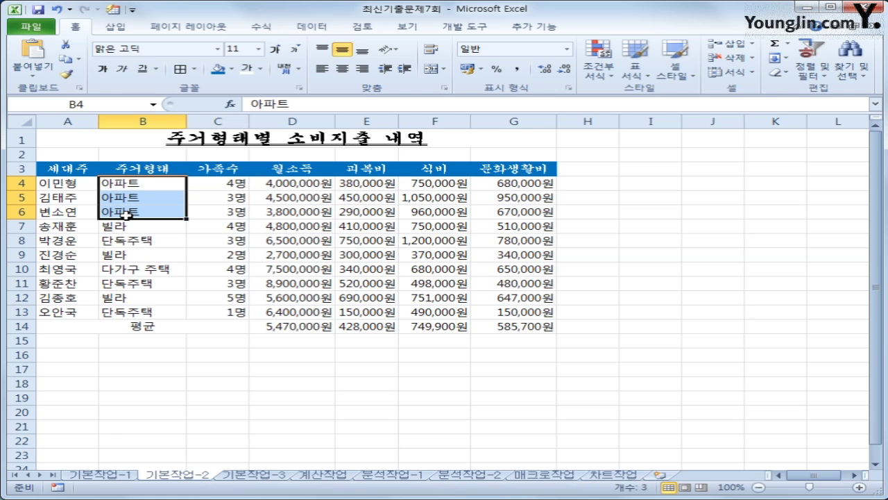
Step: Name the range B4:B6 '아파트' using the Name Box
left_click(95, 109)
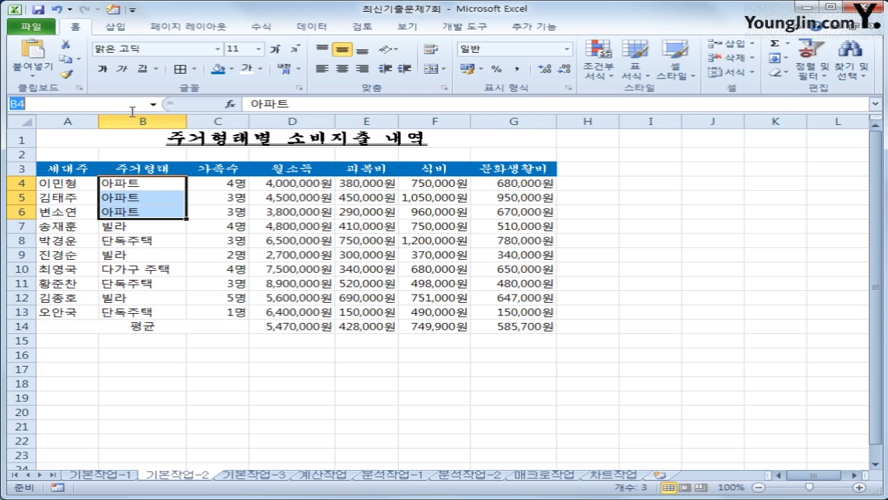
type("아파트")
key("Return")
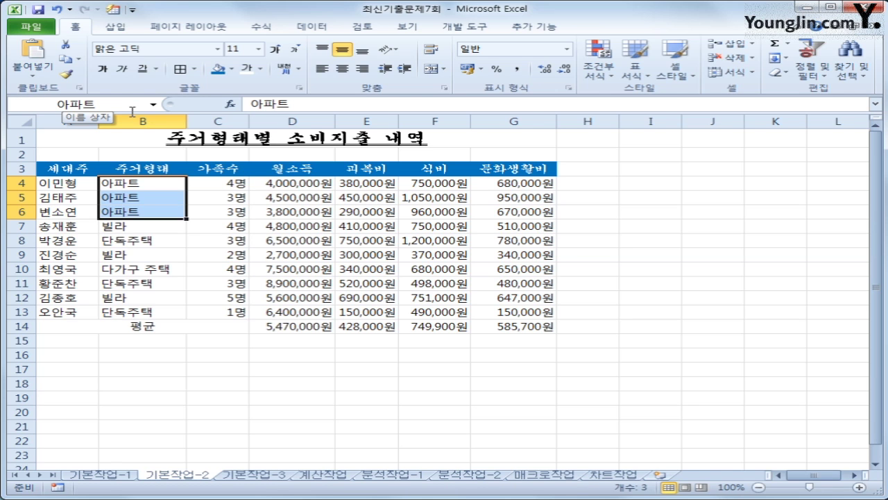
Step: Apply All Borders to A3:G14, then go to the 기본작업-3 sheet
left_click_drag(67, 168, 512, 328)
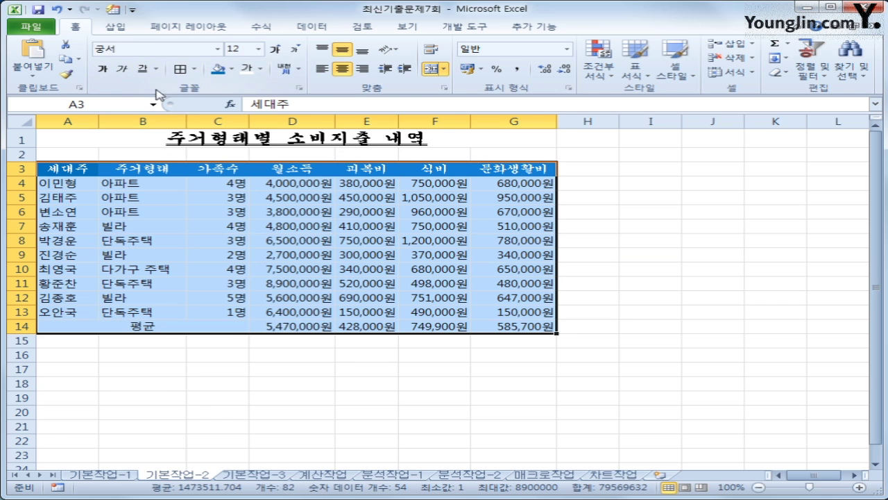
left_click(193, 69)
left_click(224, 184)
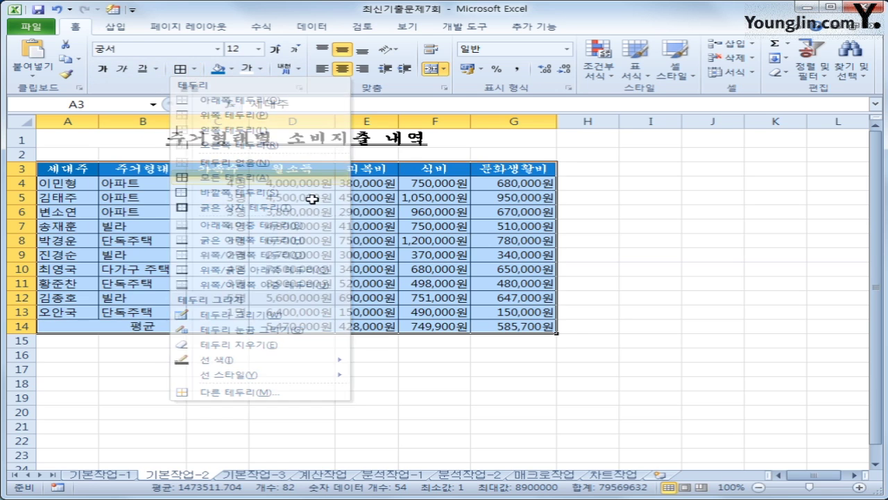
left_click(525, 320)
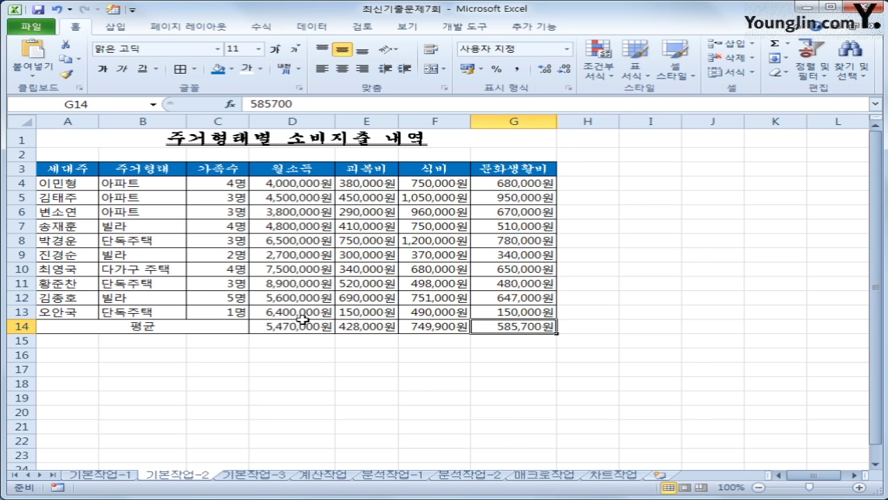
left_click(257, 481)
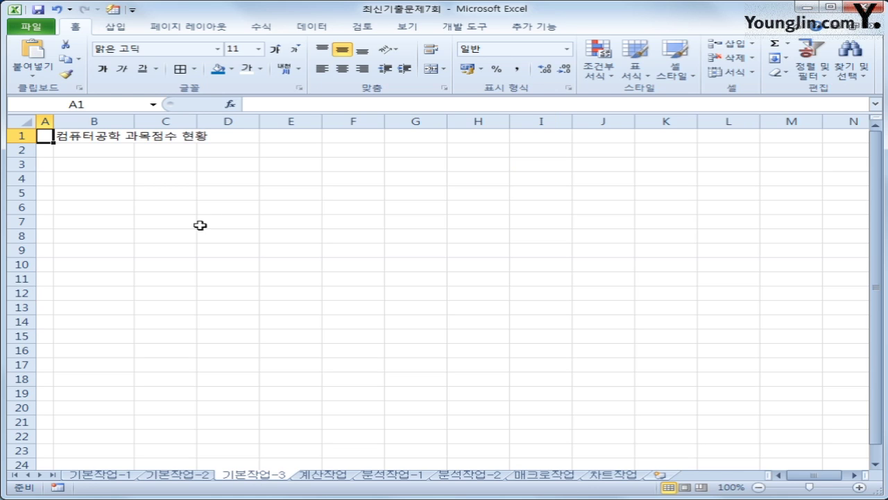
Step: Import 과목점수.txt from 2급\최신기출문제 as text, with B3 as destination
left_click(101, 169)
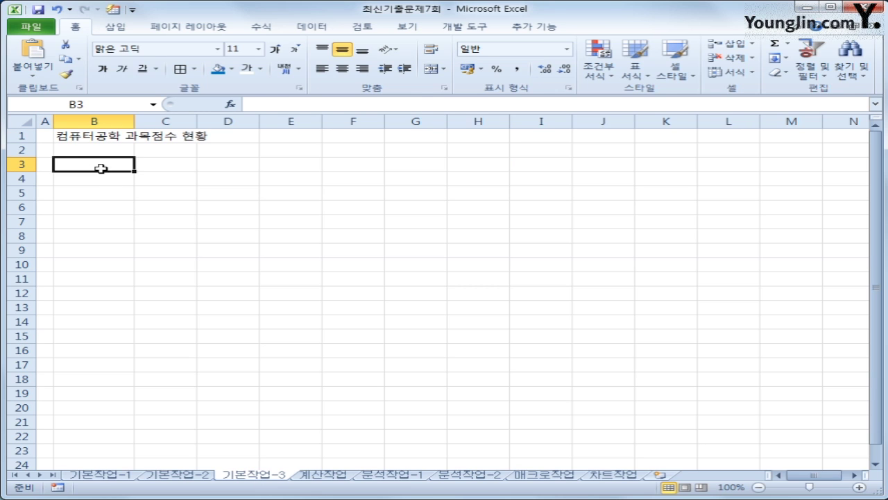
left_click(313, 27)
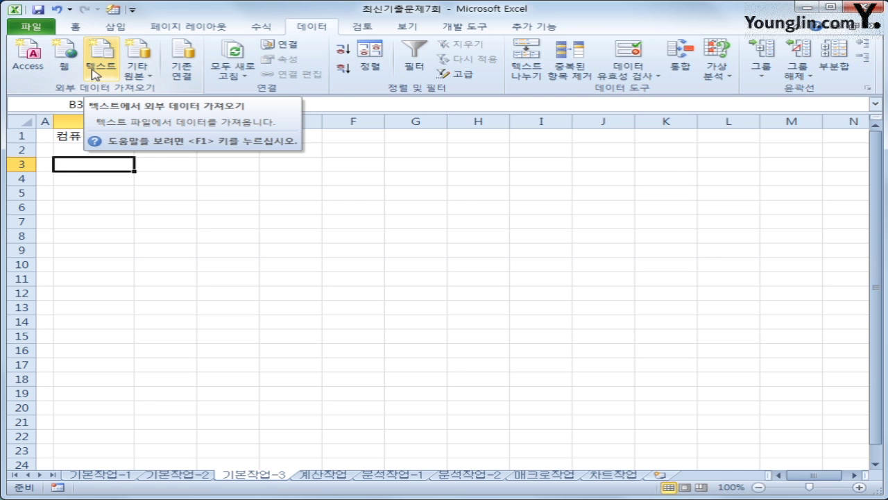
left_click(95, 74)
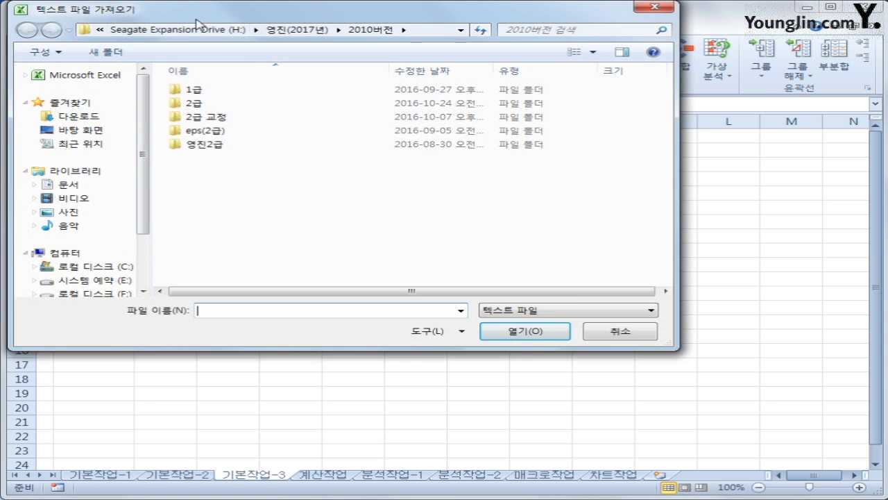
left_click_drag(197, 22, 276, 71)
double_click(279, 152)
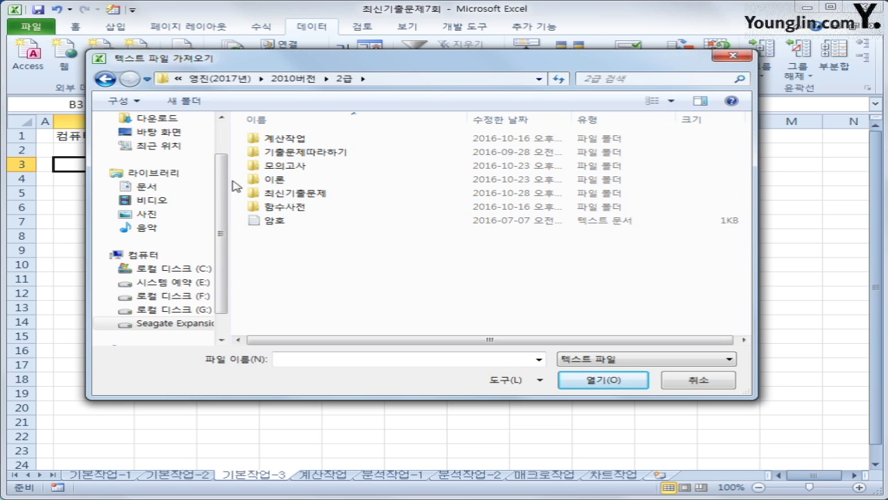
double_click(287, 194)
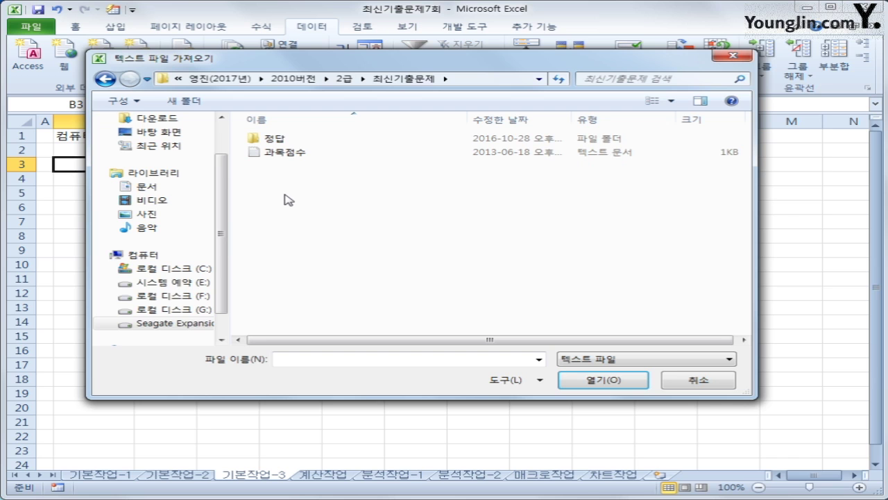
left_click(292, 159)
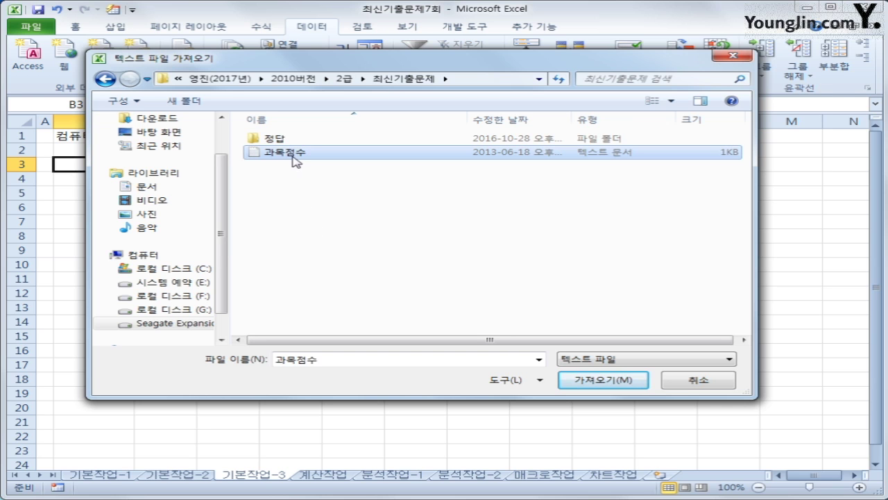
left_click(580, 381)
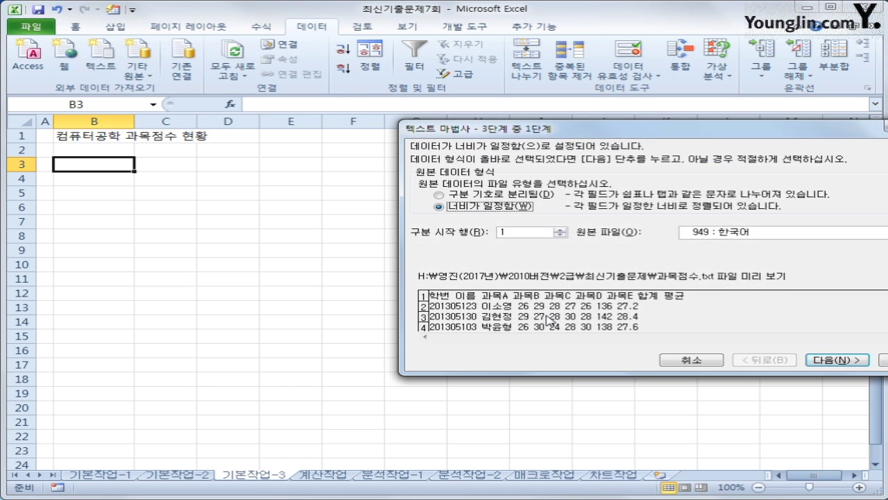
Step: Set the import as space-delimited, treating consecutive spaces as one, and finish the wizard
left_click_drag(549, 132, 306, 115)
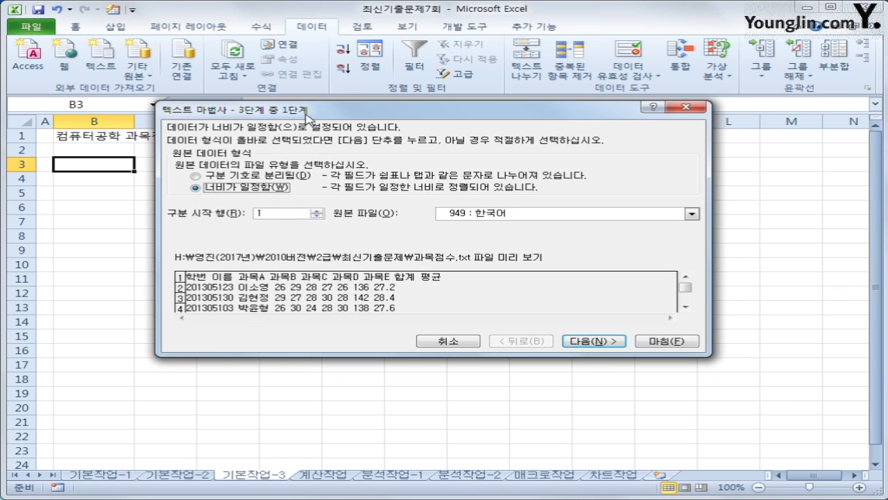
left_click(258, 178)
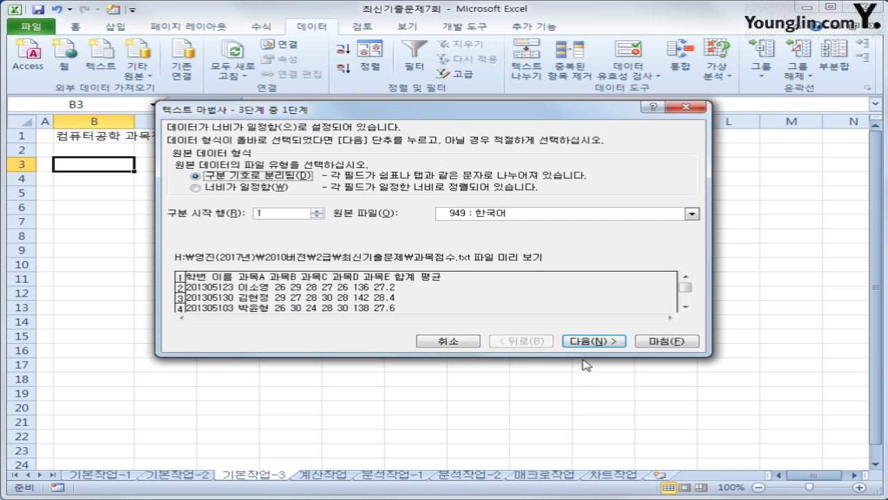
left_click(594, 342)
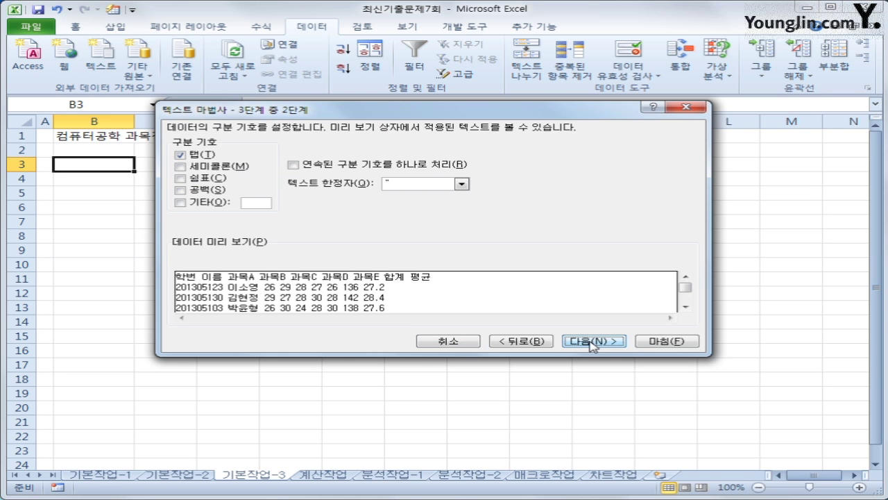
left_click(209, 192)
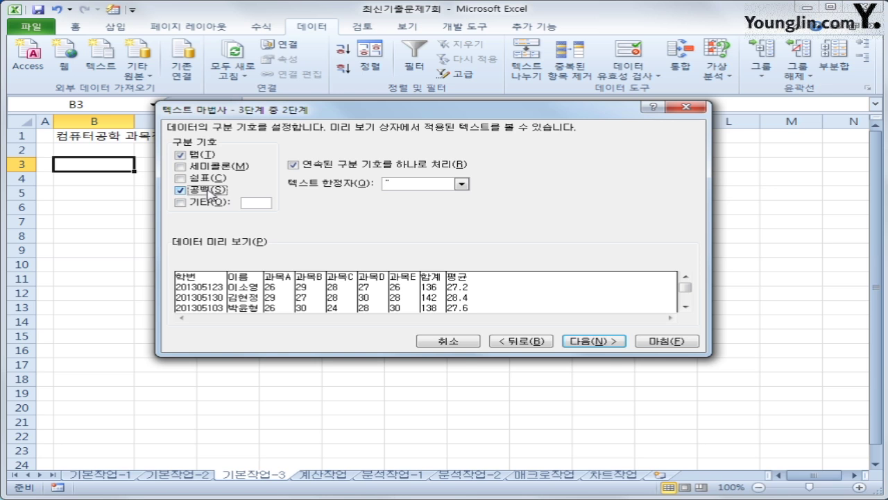
left_click(614, 343)
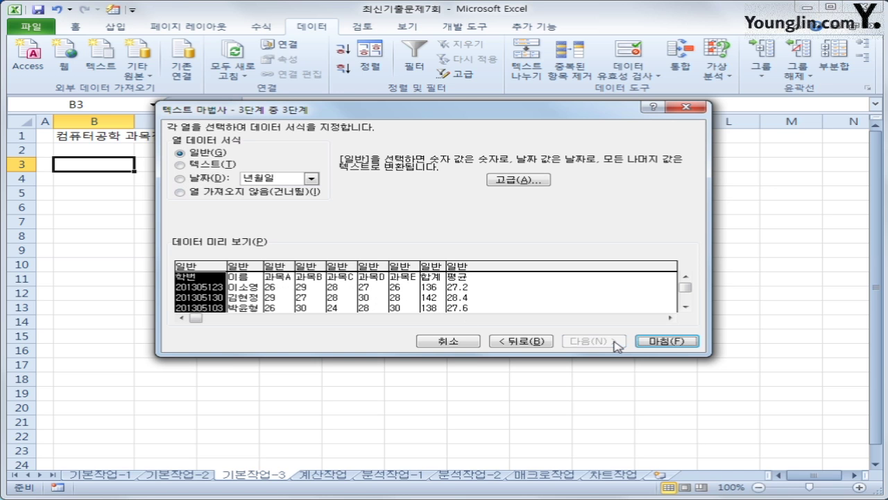
left_click(665, 341)
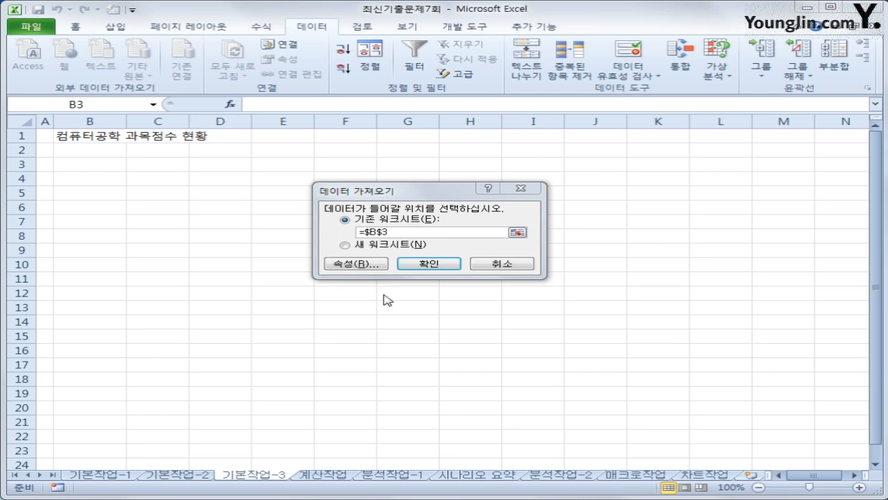
left_click(364, 265)
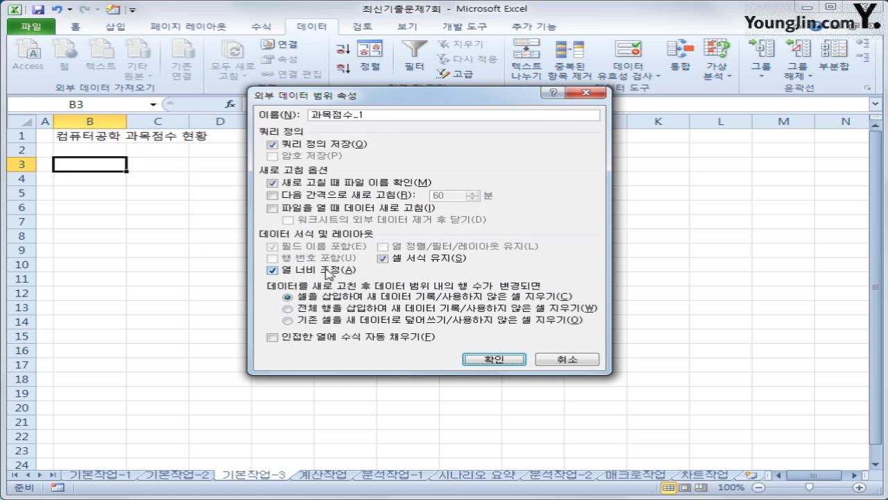
left_click(324, 273)
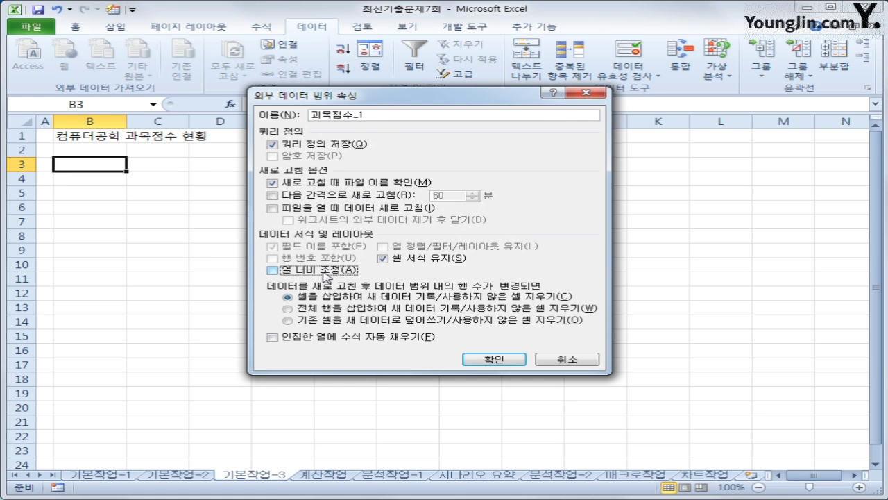
left_click(507, 363)
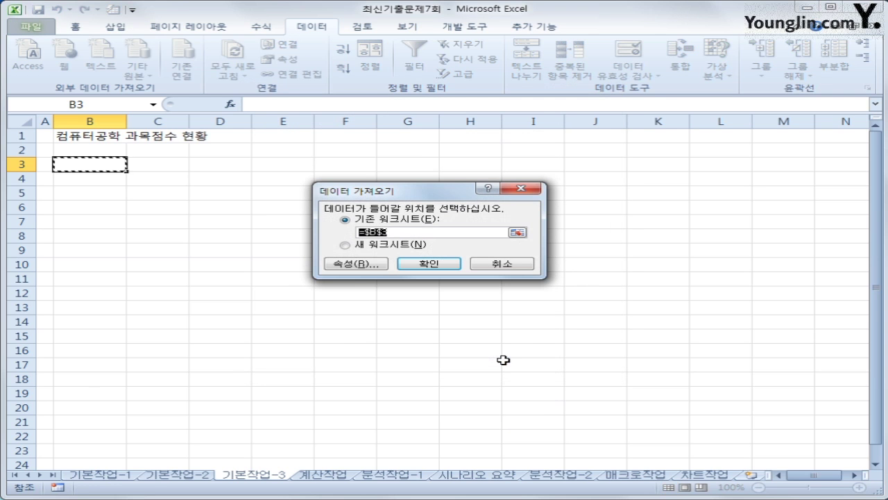
left_click(429, 264)
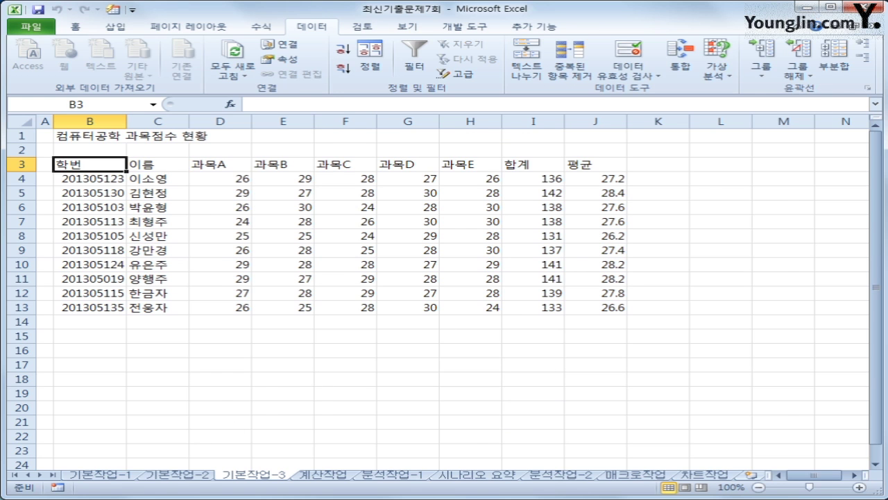
Step: On the 계산작업 sheet, select E3, the first 생년월일 cell
left_click(322, 475)
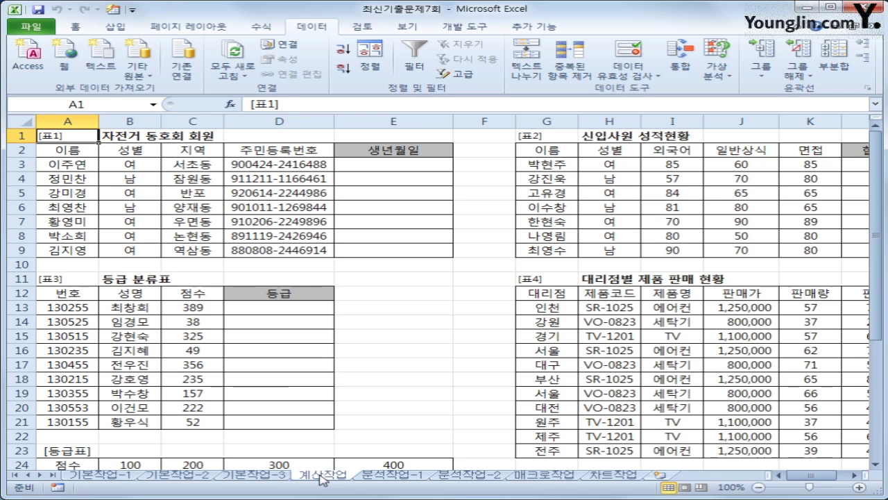
left_click(388, 167)
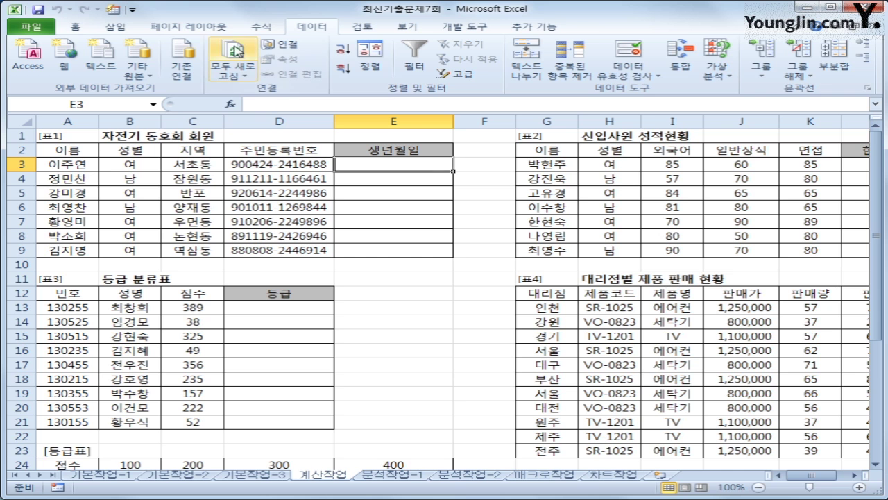
Step: Insert DATE in E3 with Year argument 1900+MID(D3,1,2)
left_click(262, 27)
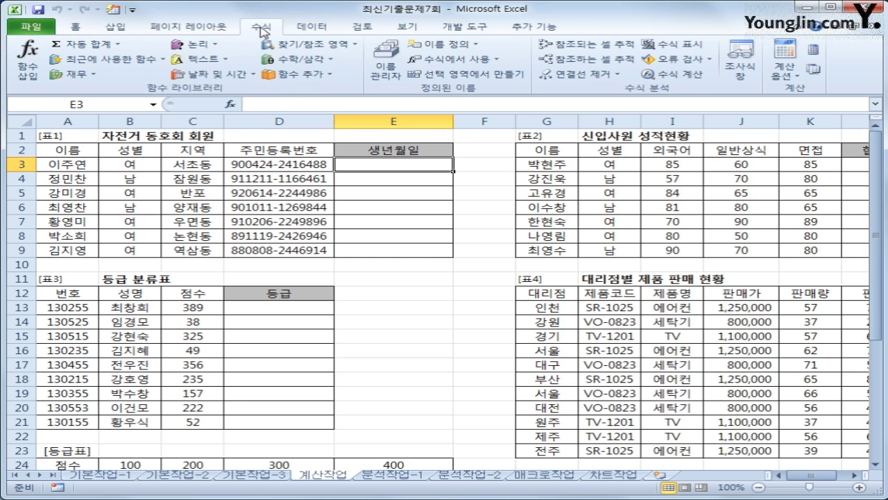
left_click(214, 73)
left_click(214, 91)
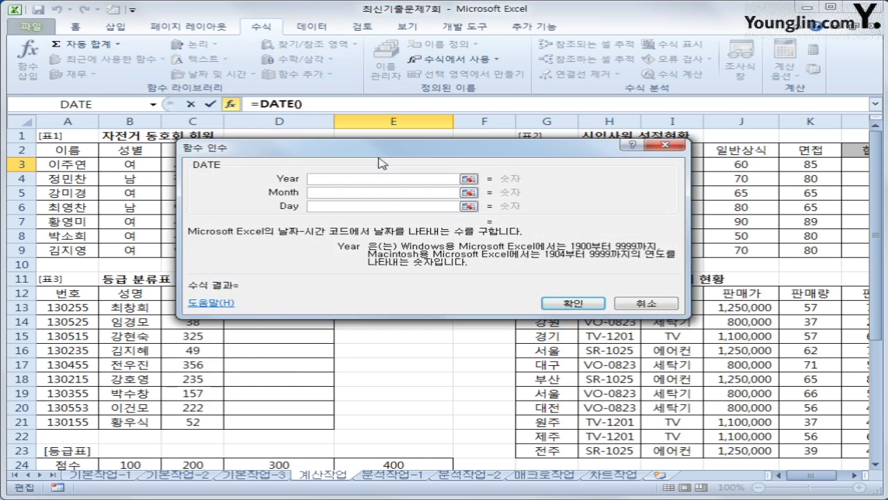
left_click_drag(494, 188, 500, 254)
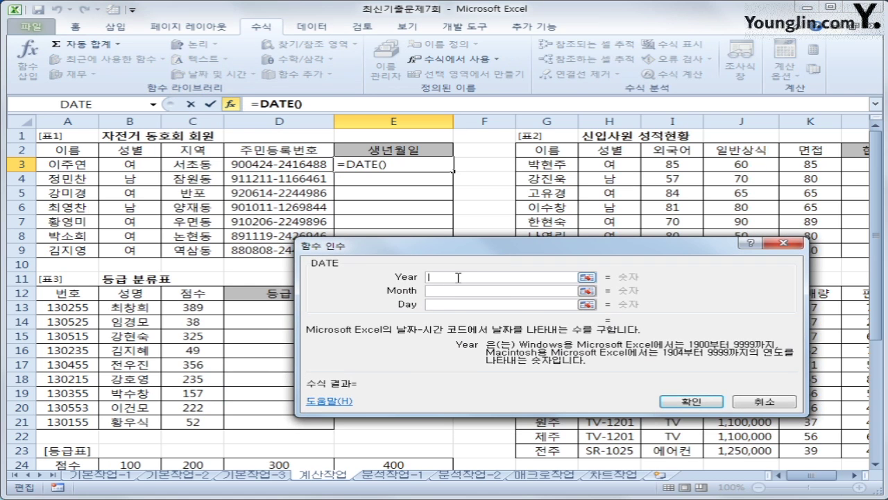
left_click(456, 304)
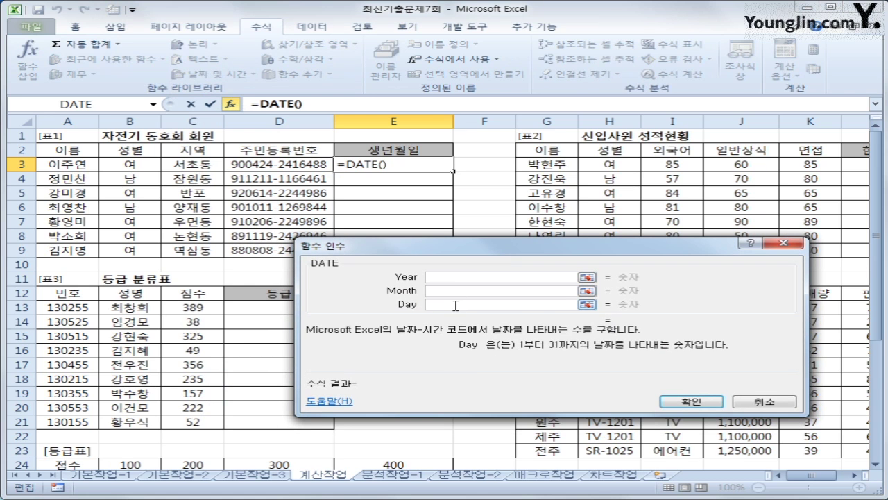
left_click(436, 277)
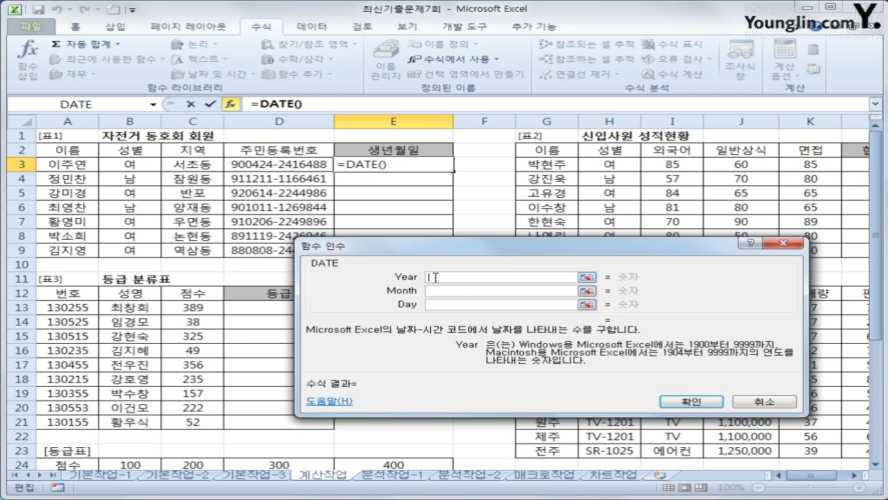
type("1900+")
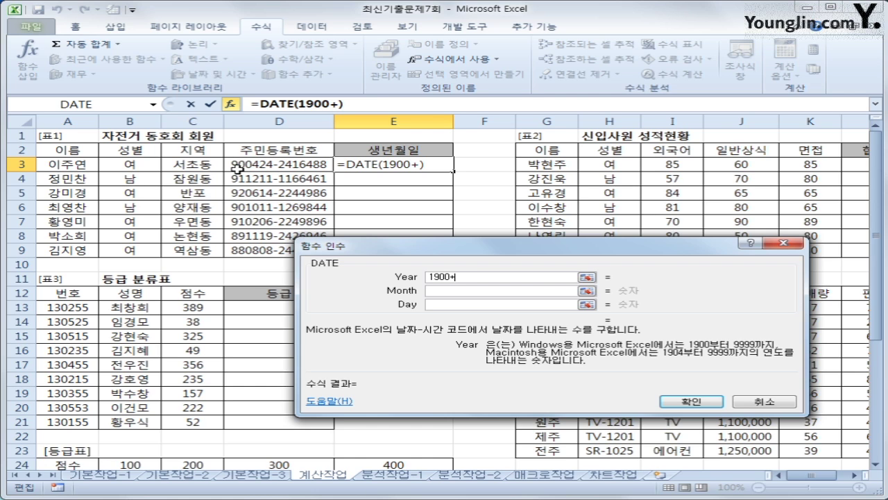
type("mid(")
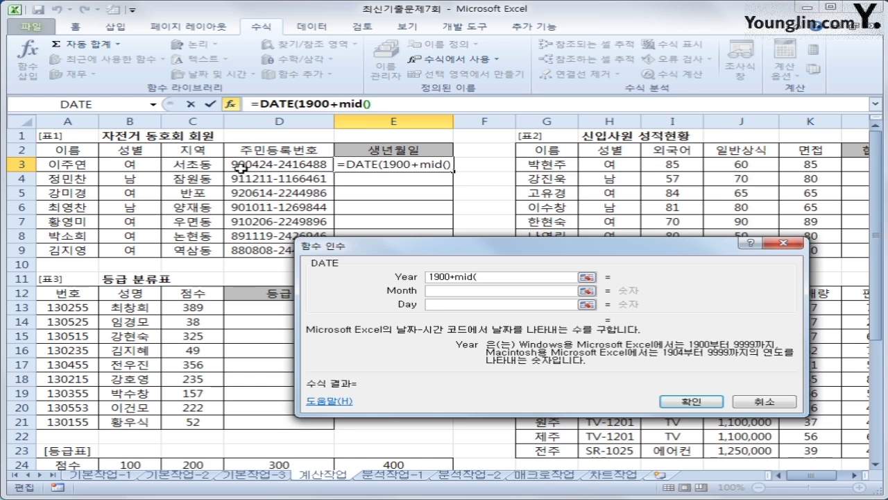
left_click(237, 168)
type(",")
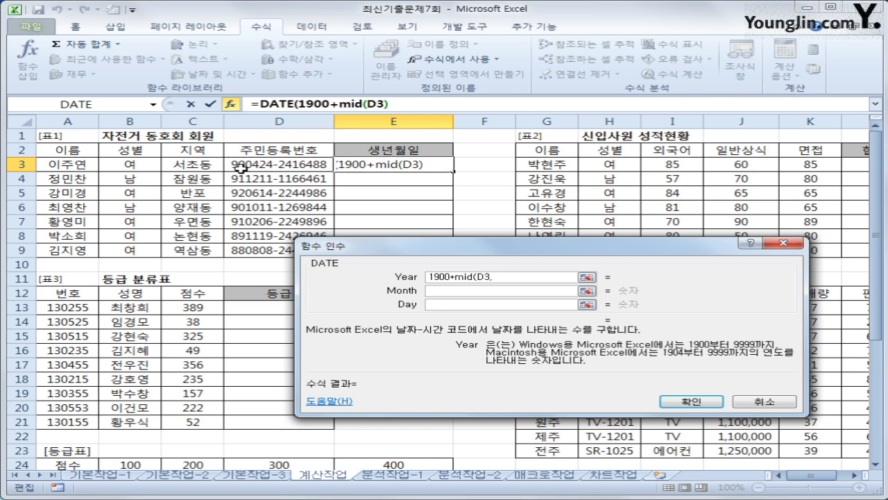
type("1,2")
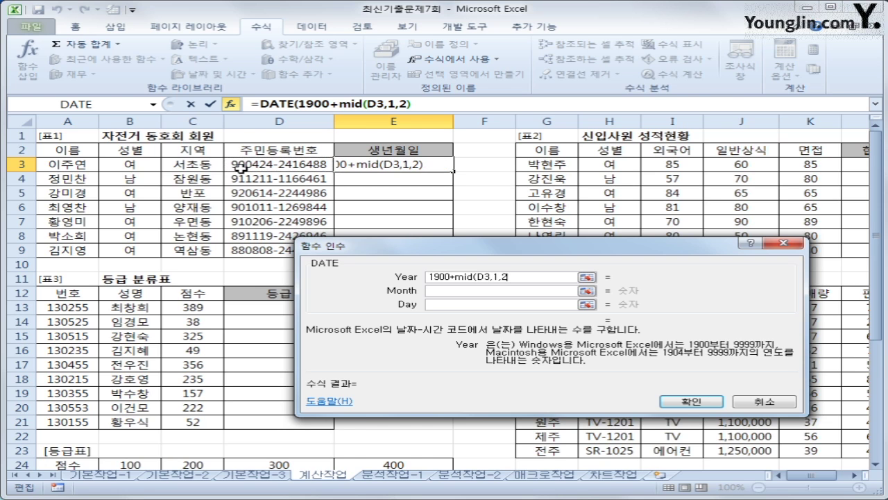
type(")")
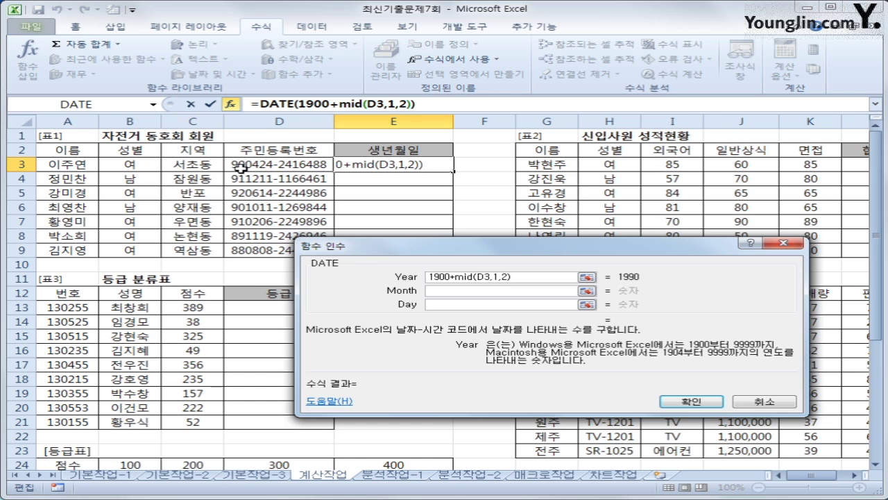
Step: Set Month to MID(D3,3,2) and Day to MID(D3,5,2), then confirm the formula
left_click(429, 290)
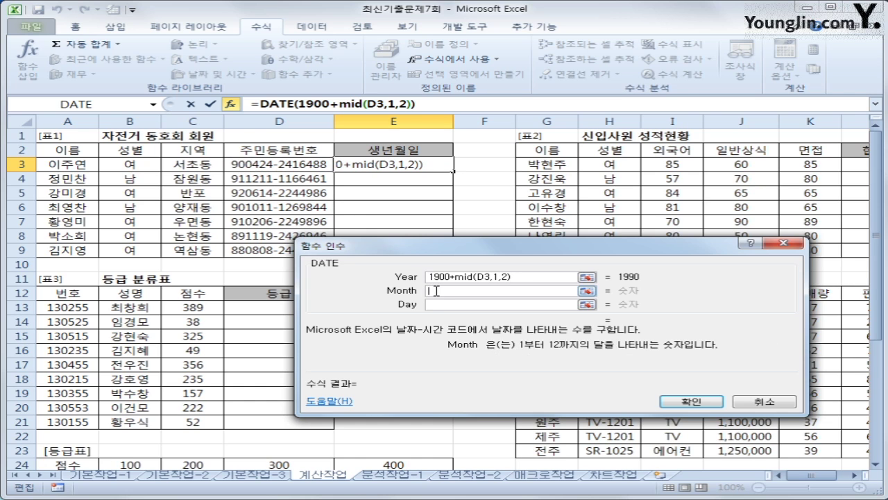
type("mid(")
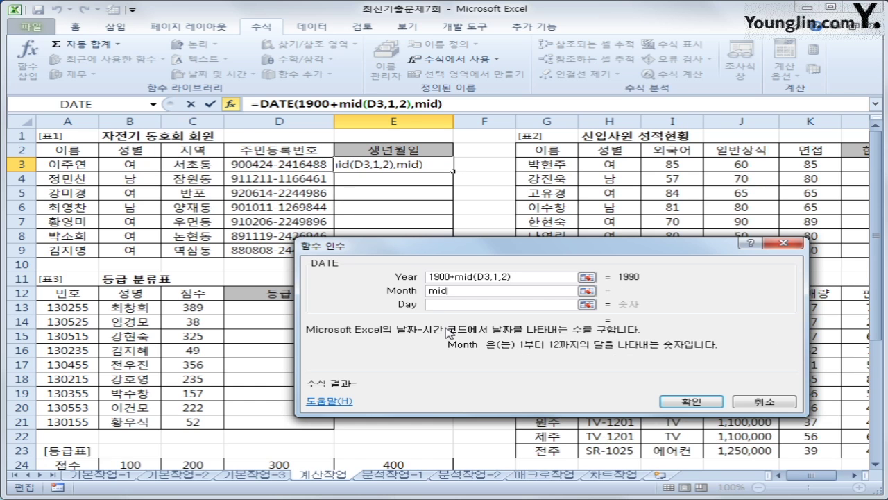
left_click(325, 165)
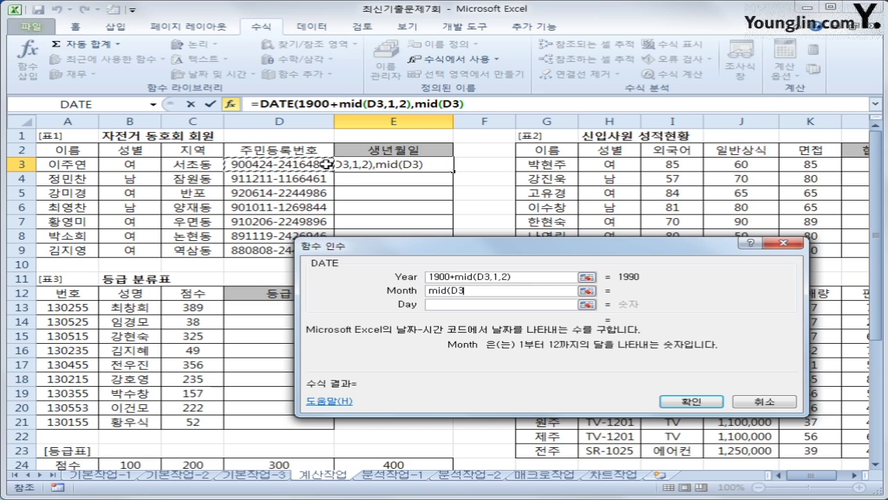
type(",3")
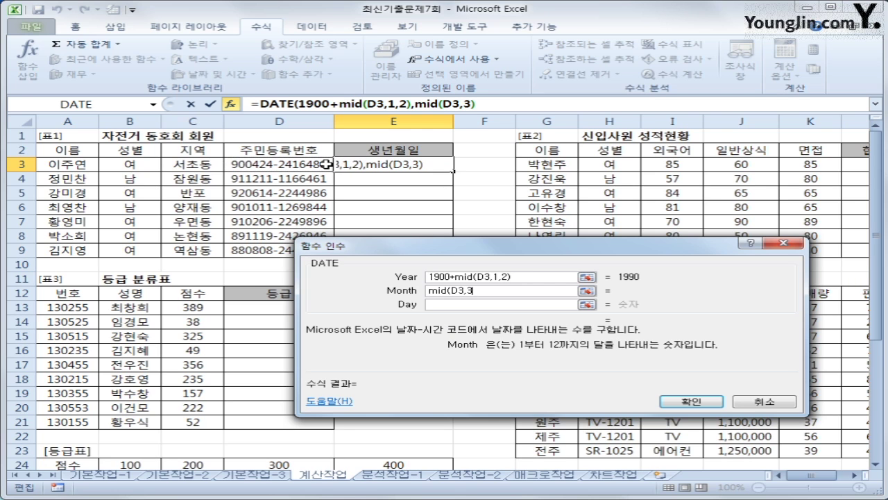
type(",2)")
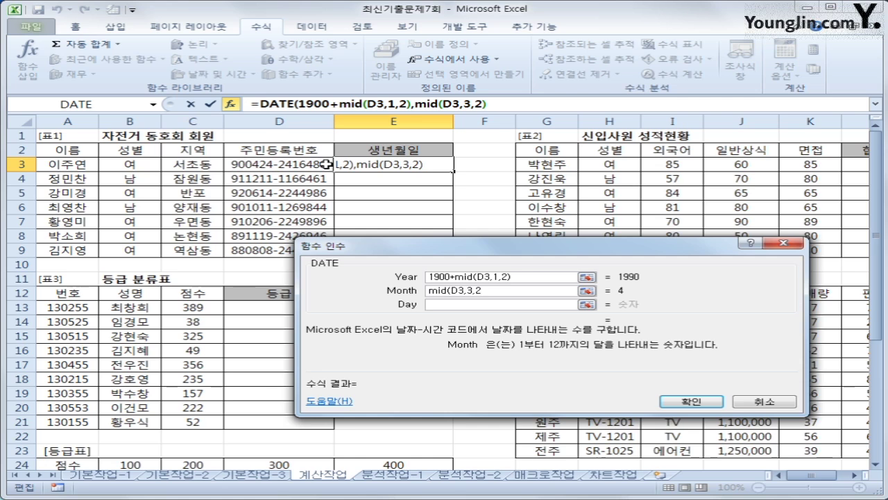
left_click(435, 304)
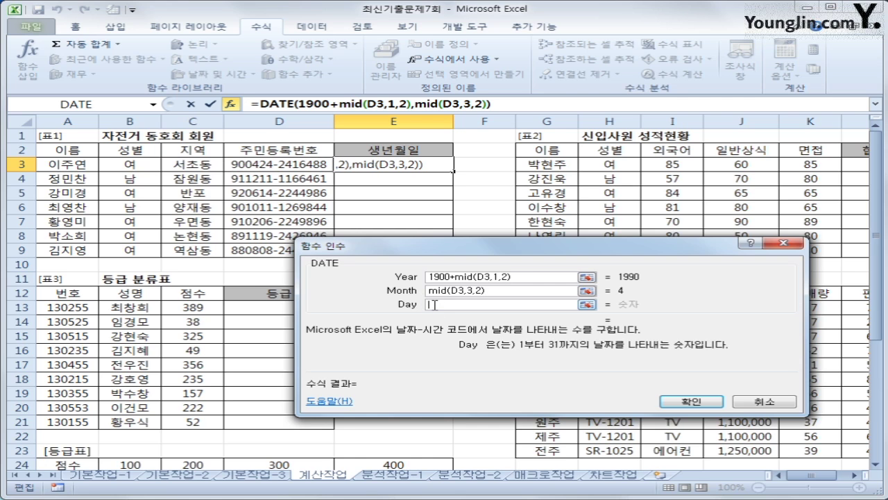
type("mid(")
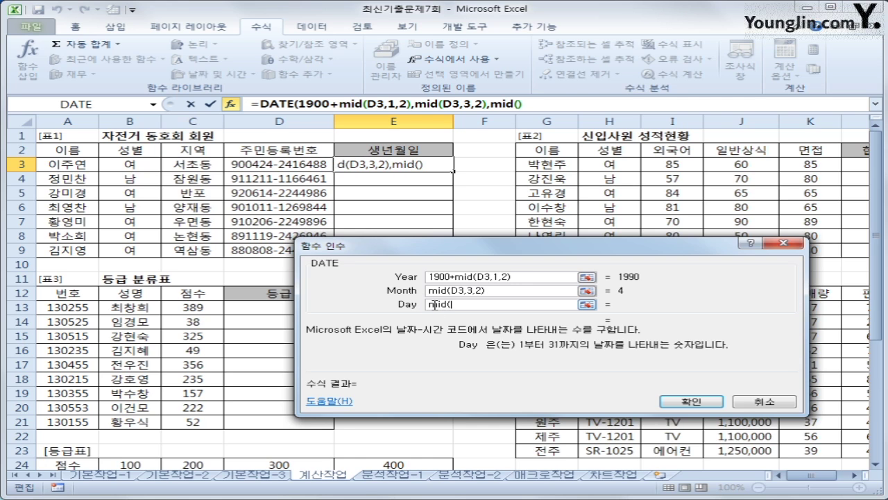
left_click(311, 166)
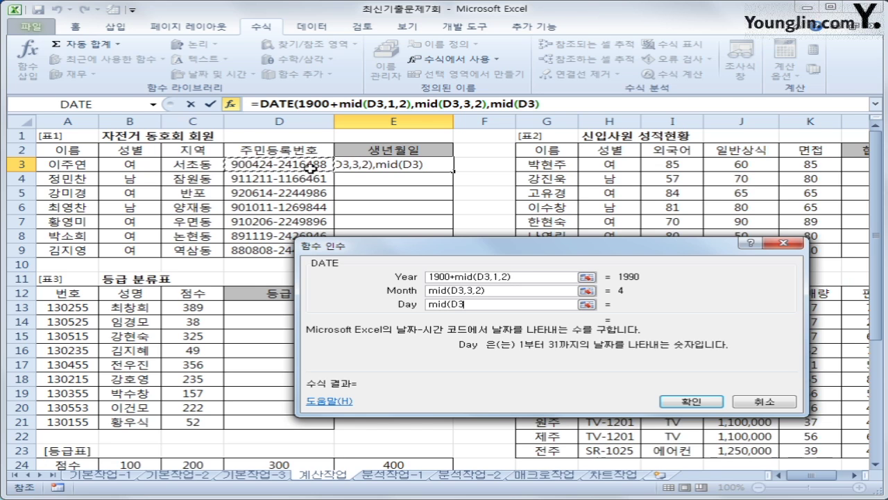
type(",5")
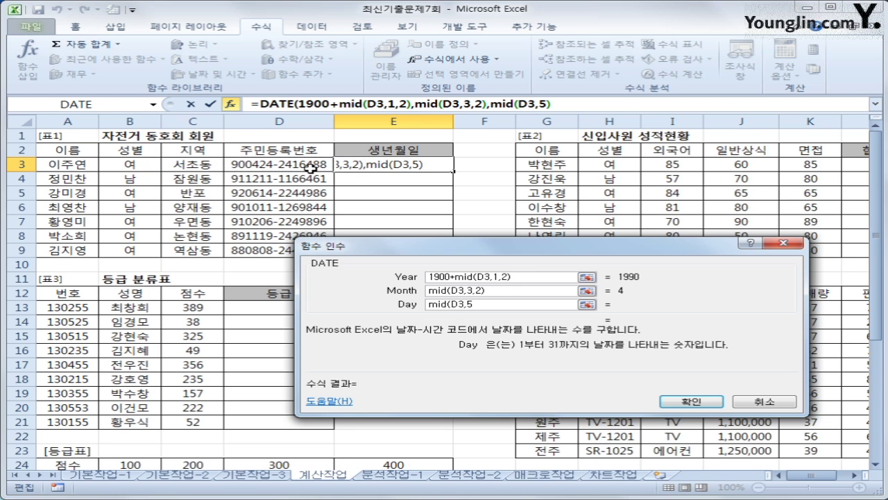
type(",2")
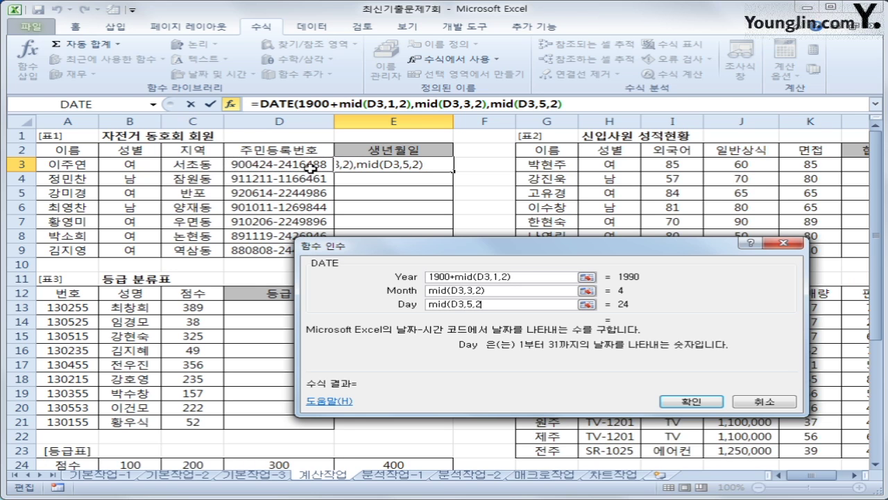
type(")")
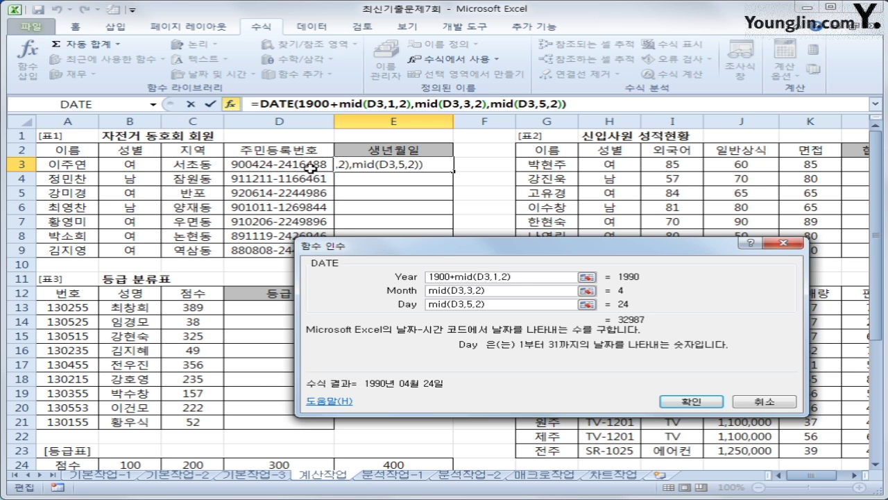
left_click(695, 401)
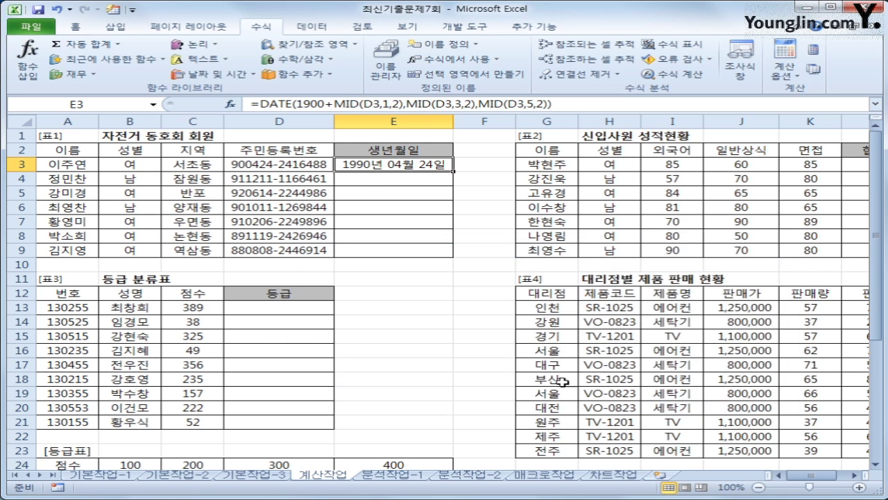
Step: Fill the E3 birth-date formula down to E9, then select L3
left_click_drag(455, 169, 468, 263)
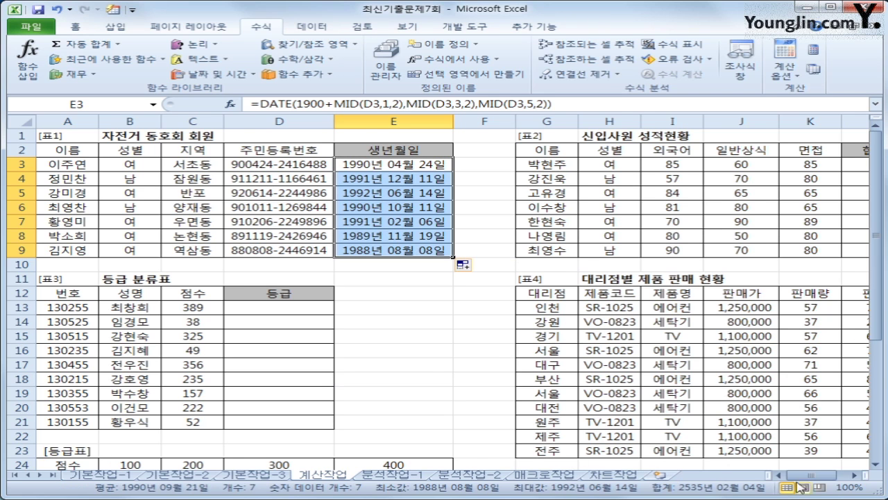
left_click_drag(812, 476, 833, 479)
left_click(750, 164)
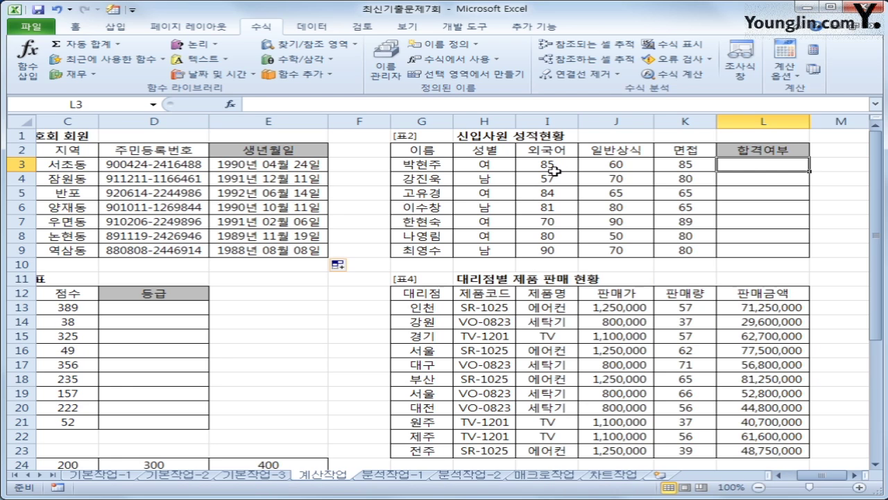
Step: Enter =IF(AND(I3>=80,OR(J3>=70,K3>=70)),"합격","") in L3
left_click(609, 165)
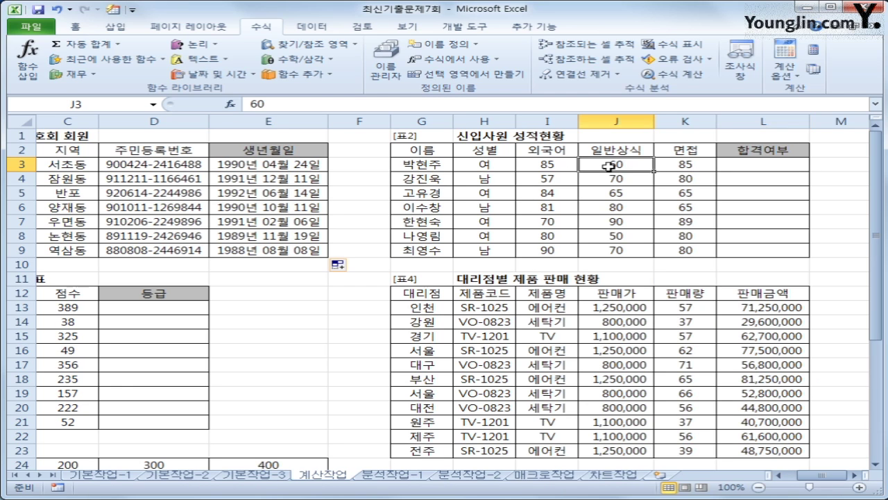
left_click(689, 168)
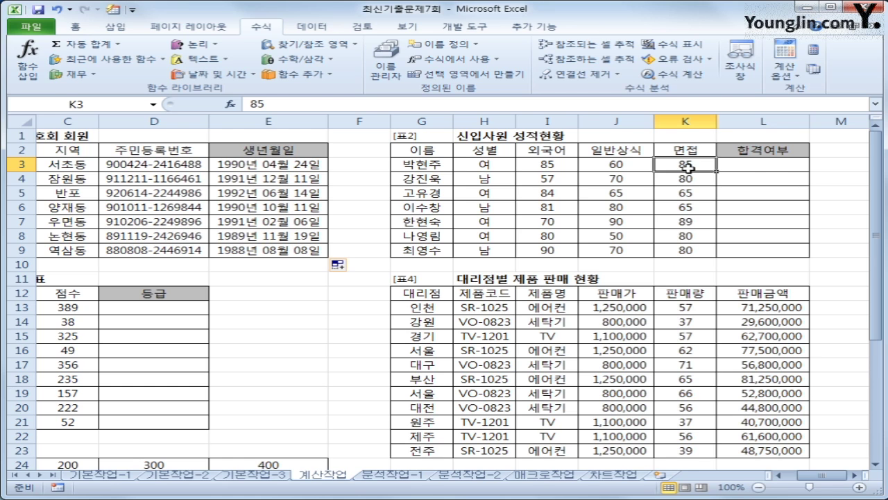
left_click(761, 160)
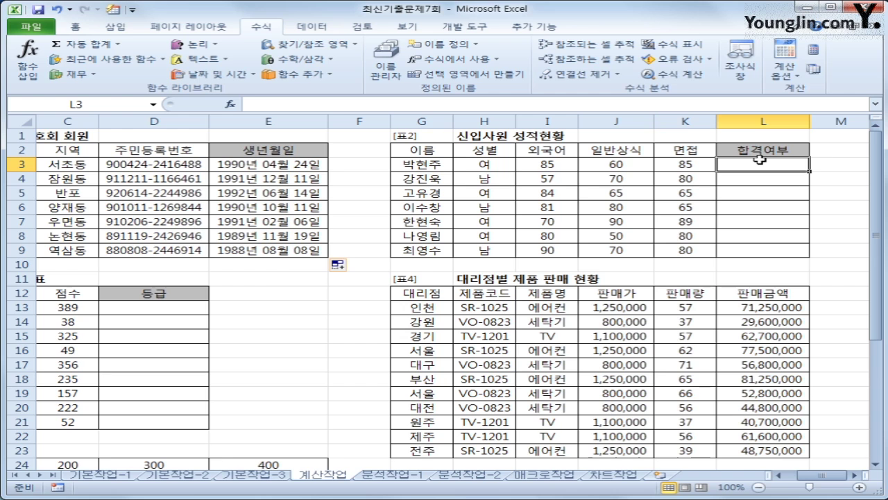
type("=")
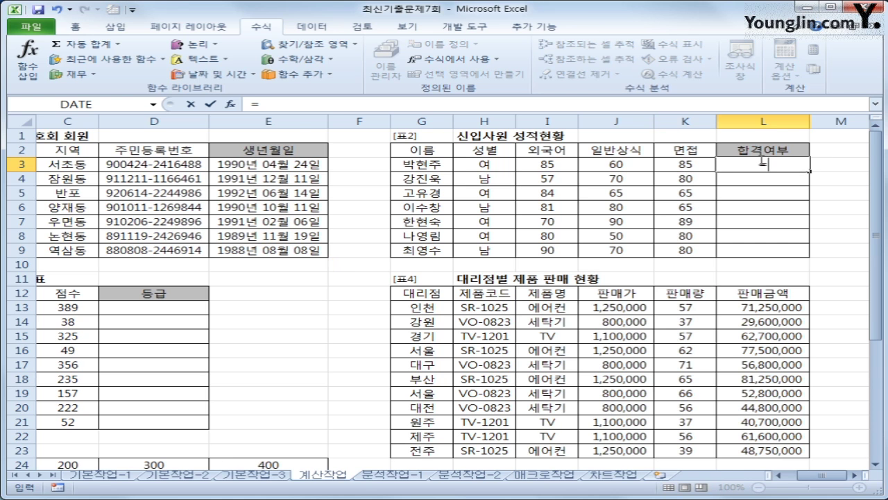
type("ㅏ")
key("BackSpace")
type("if(a")
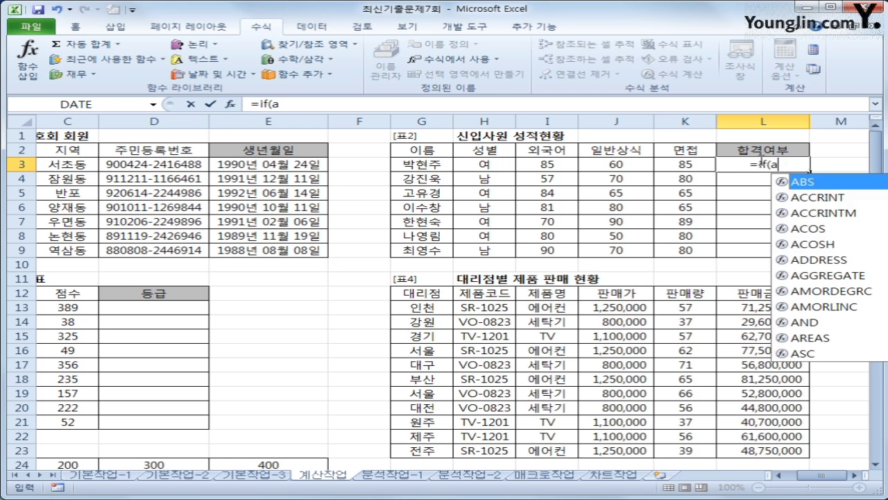
type("nd(")
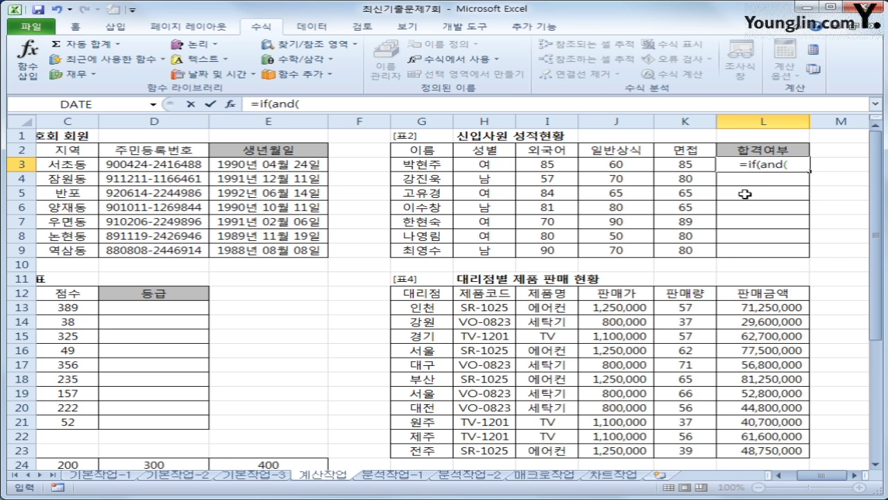
left_click(534, 163)
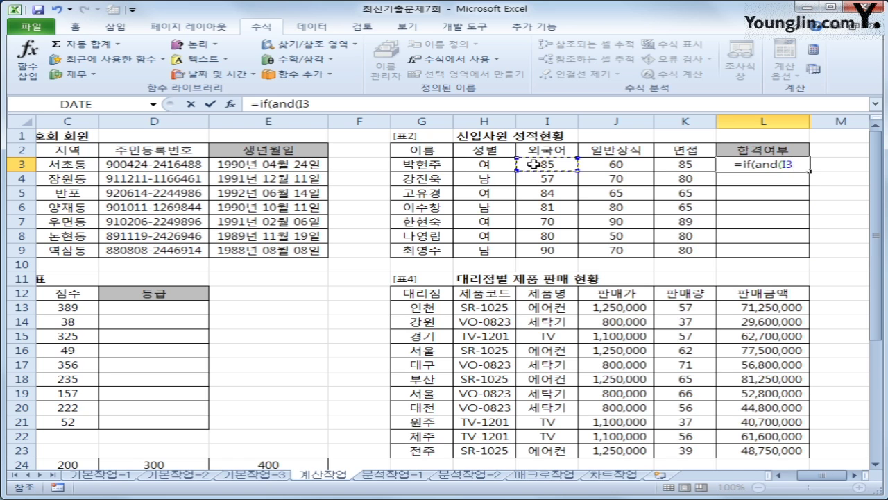
type(">=")
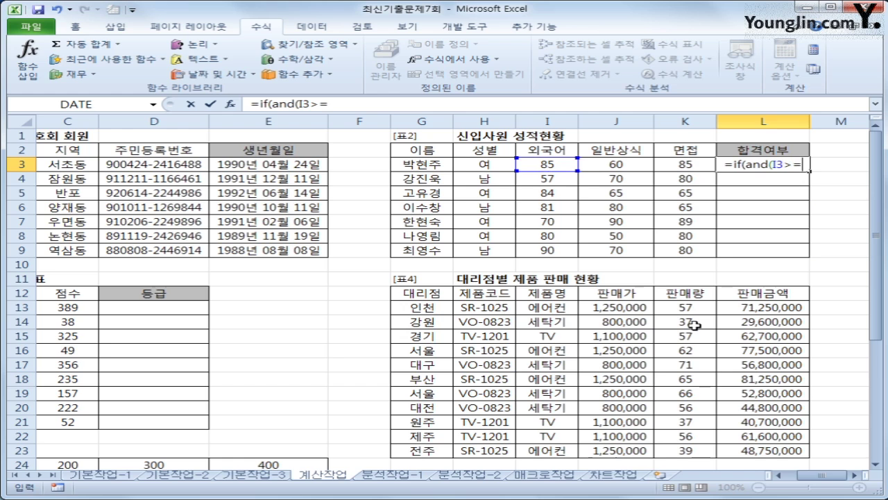
type("80,")
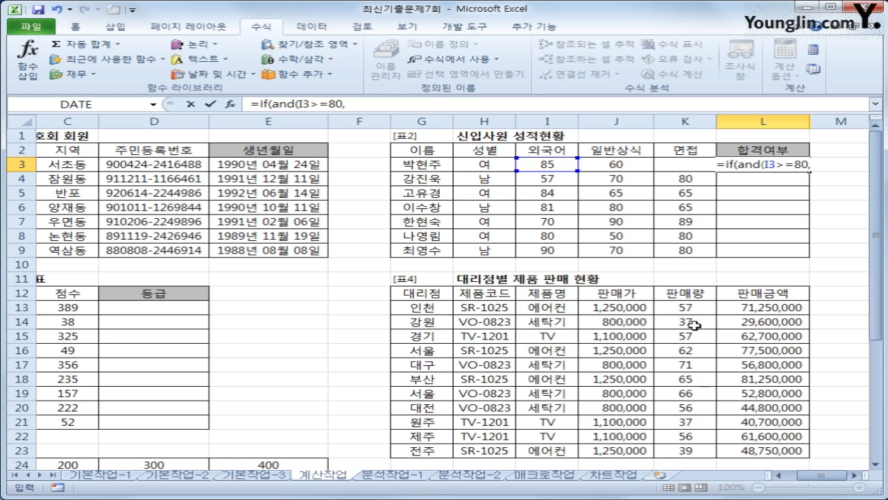
type("or(")
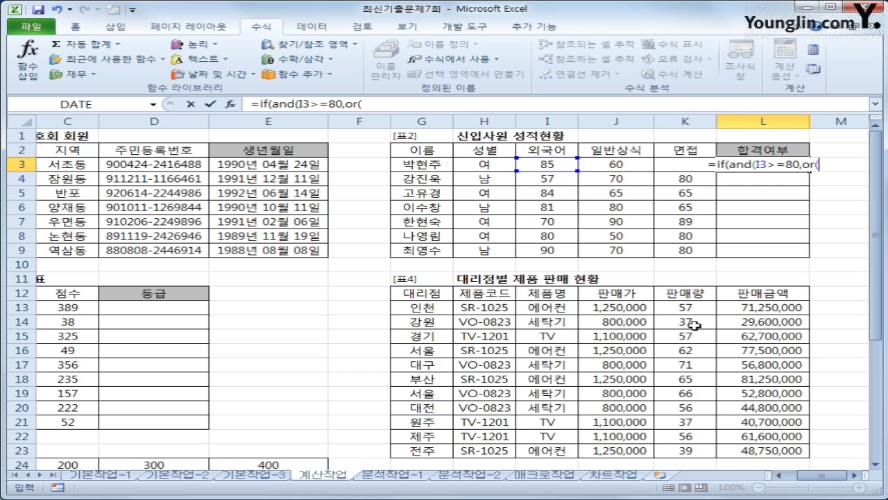
left_click(636, 166)
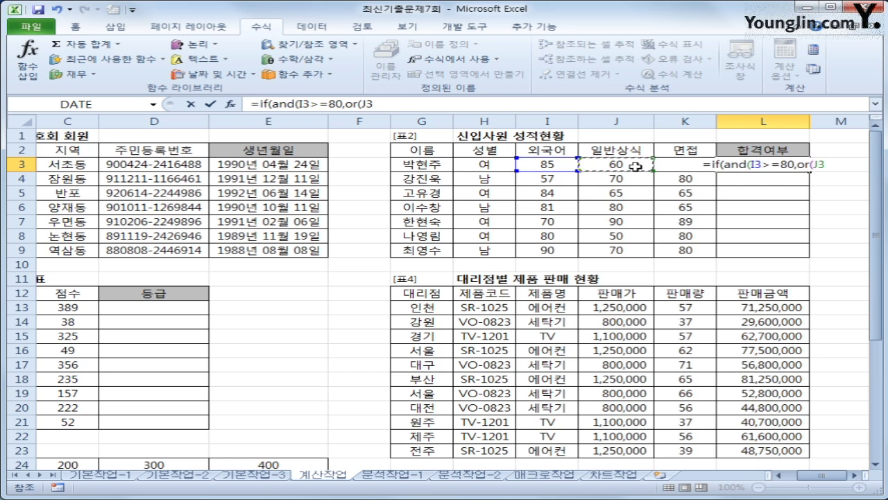
type(">=")
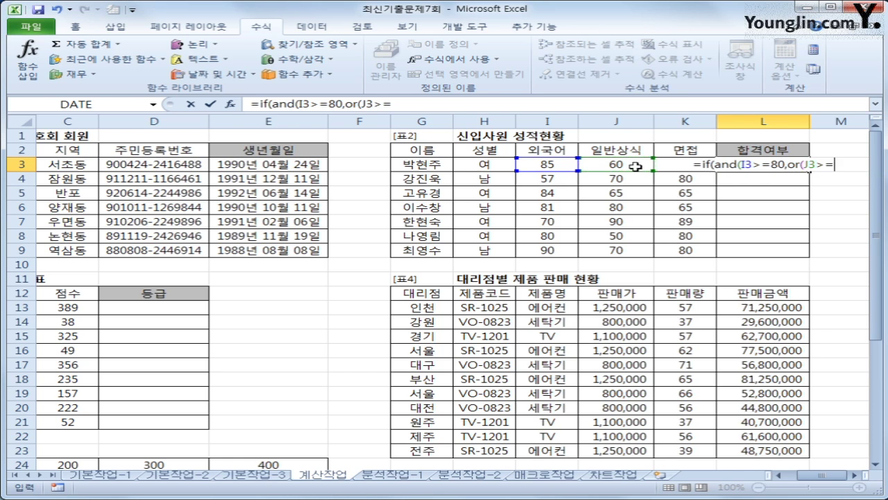
type("70,")
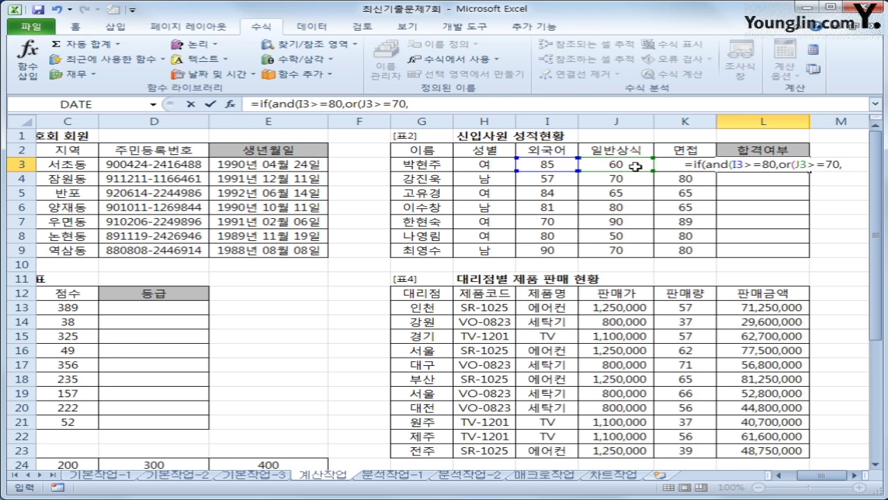
key("Left")
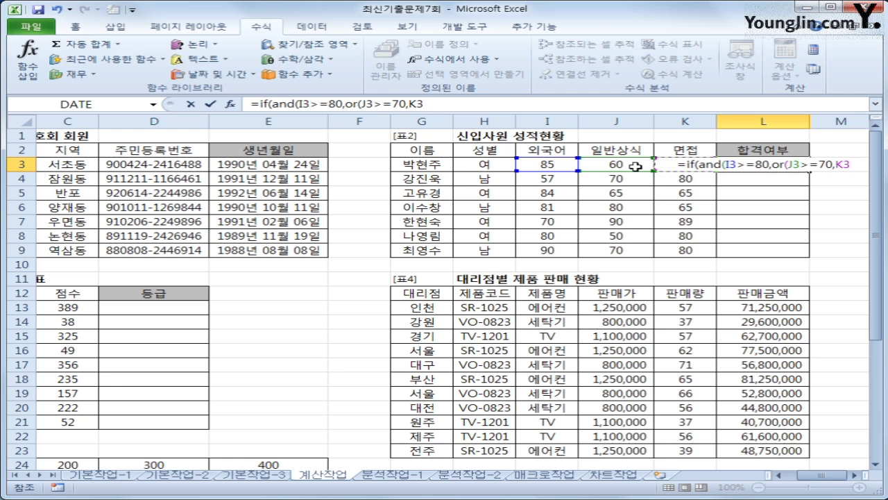
type(">=70")
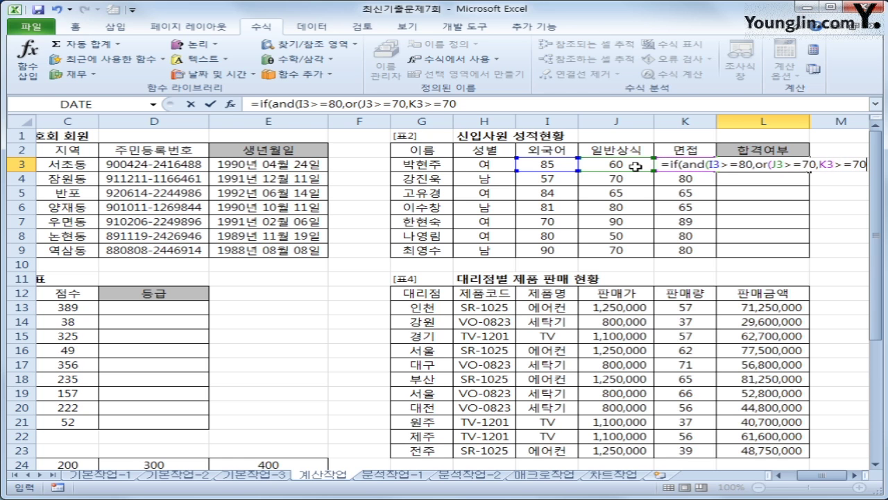
type(")")
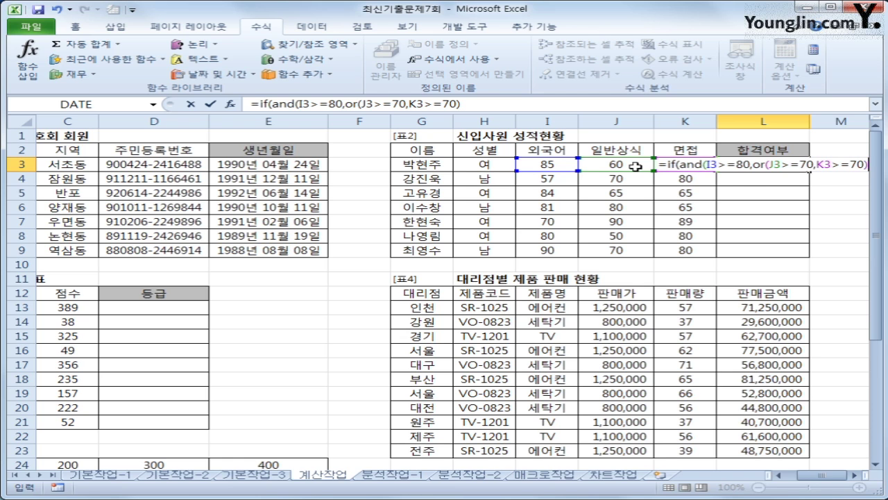
type(")")
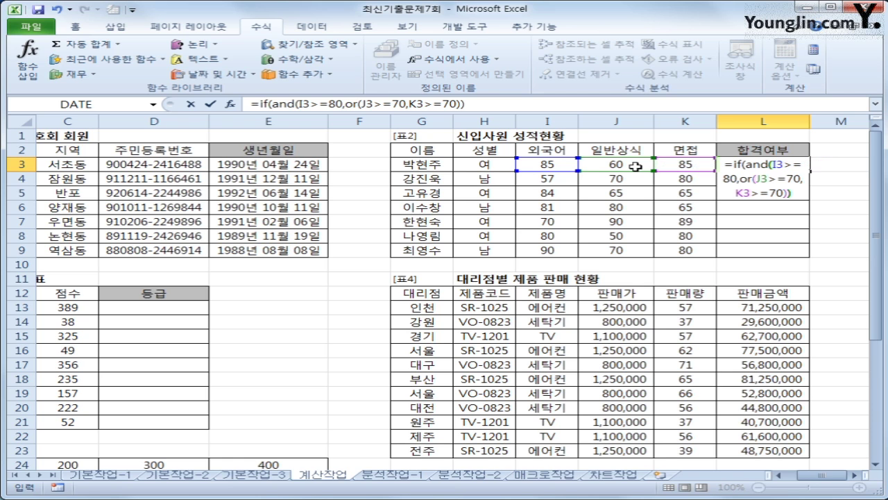
type(",")
type("\"")
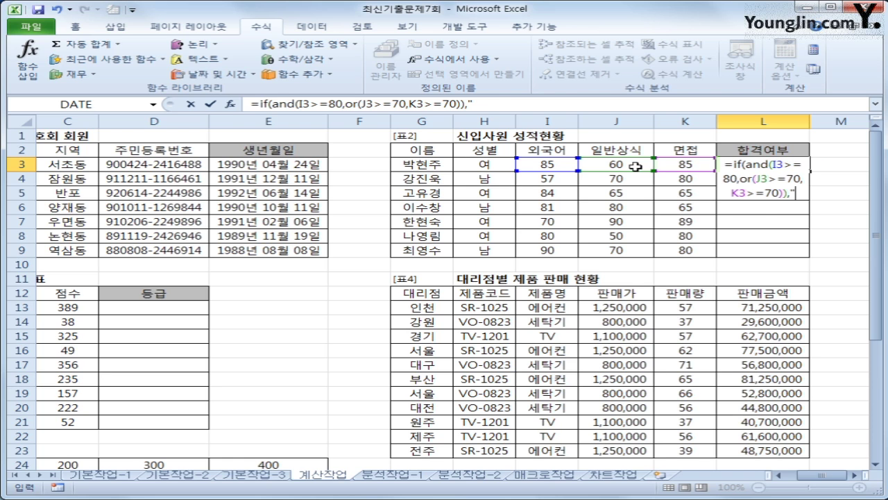
type("합격\"")
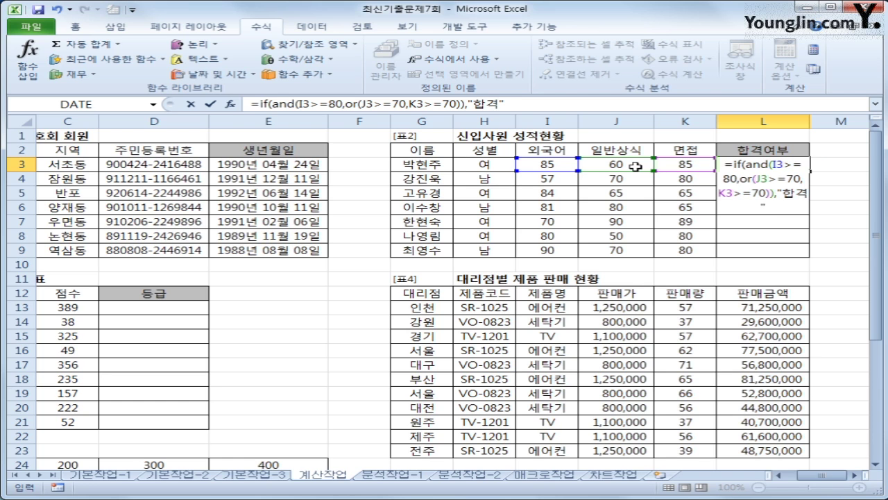
type(",")
type("\"\")")
key("Return")
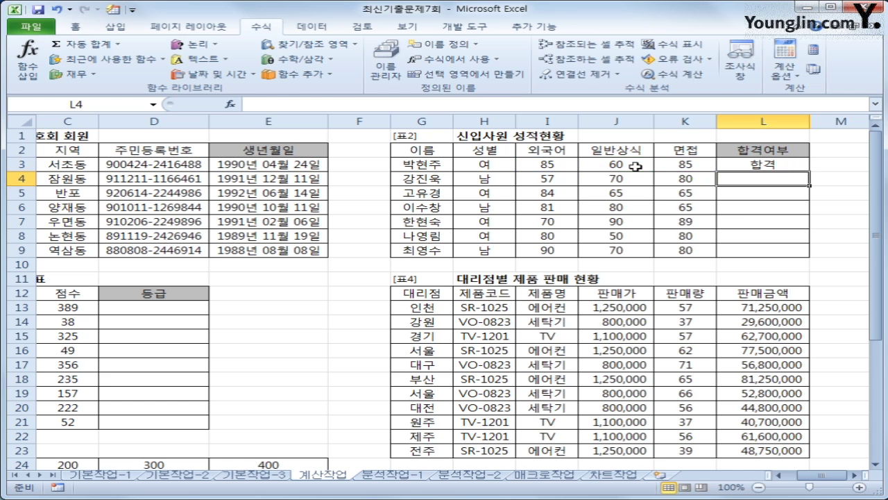
Step: Copy the L3 pass/fail formula down through L9
key("Up")
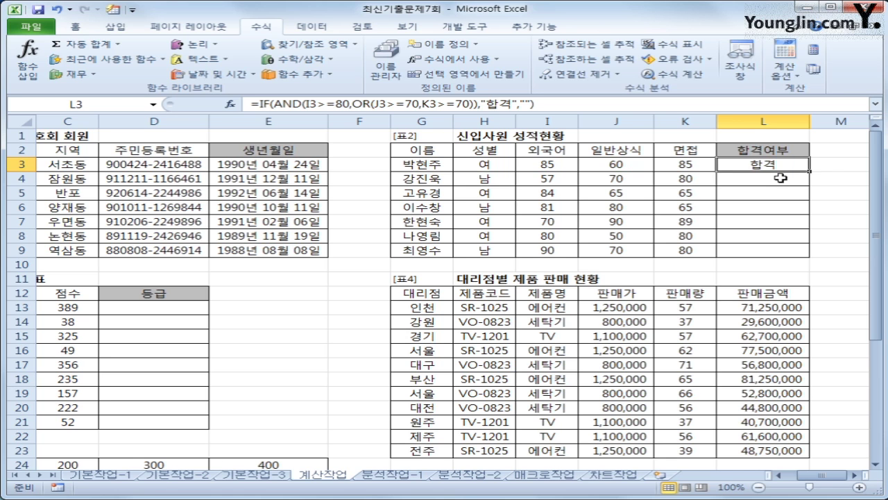
left_click_drag(812, 170, 812, 253)
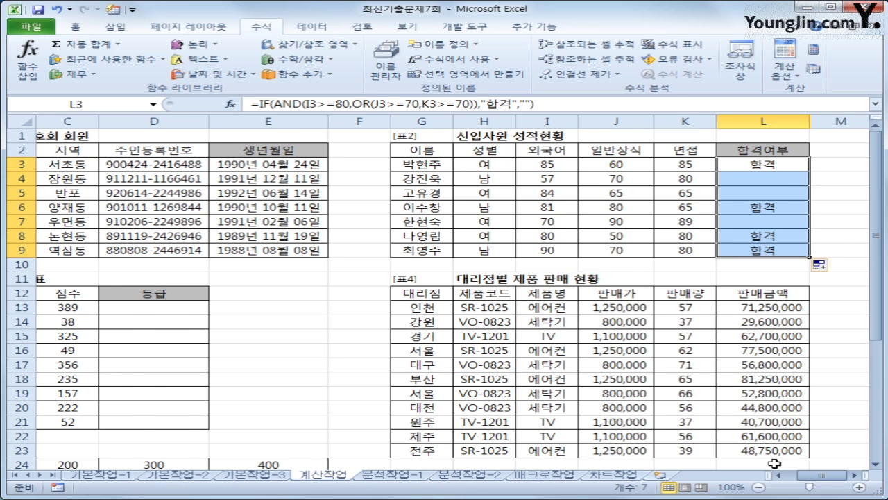
left_click_drag(835, 475, 797, 478)
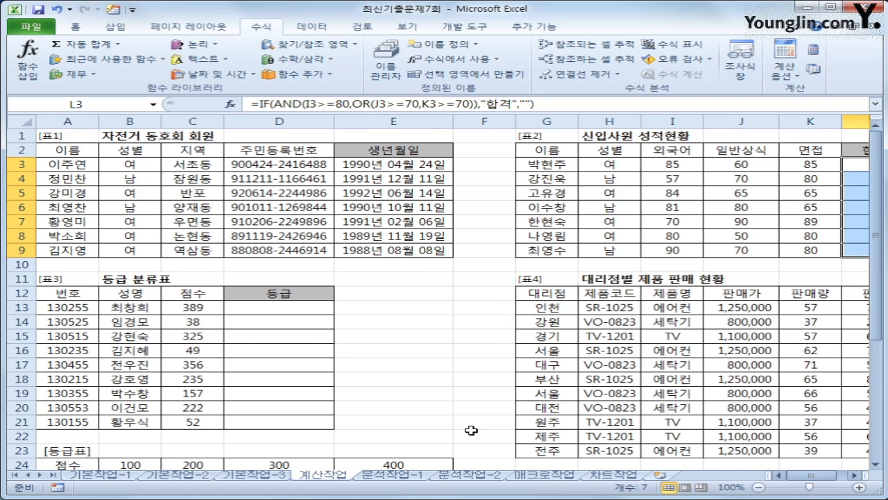
left_click(294, 314)
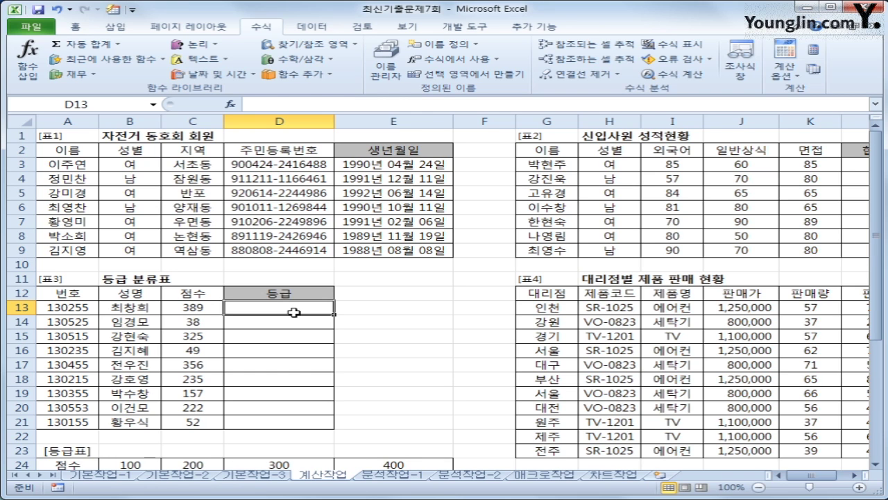
left_click(189, 308)
scroll(182, 389, "down", 1)
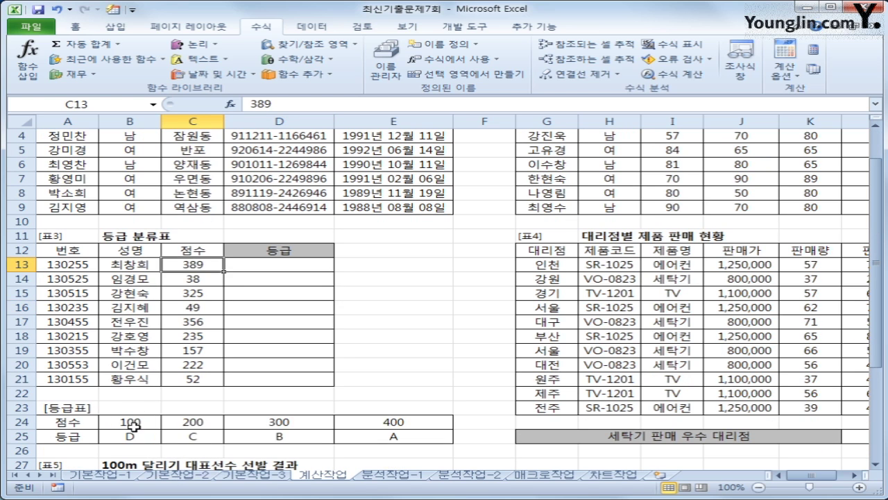
left_click_drag(131, 425, 399, 443)
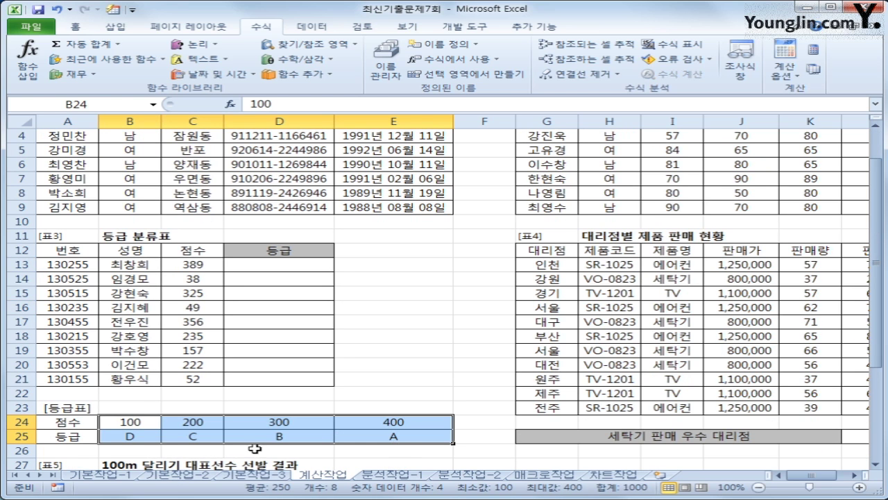
left_click(271, 253)
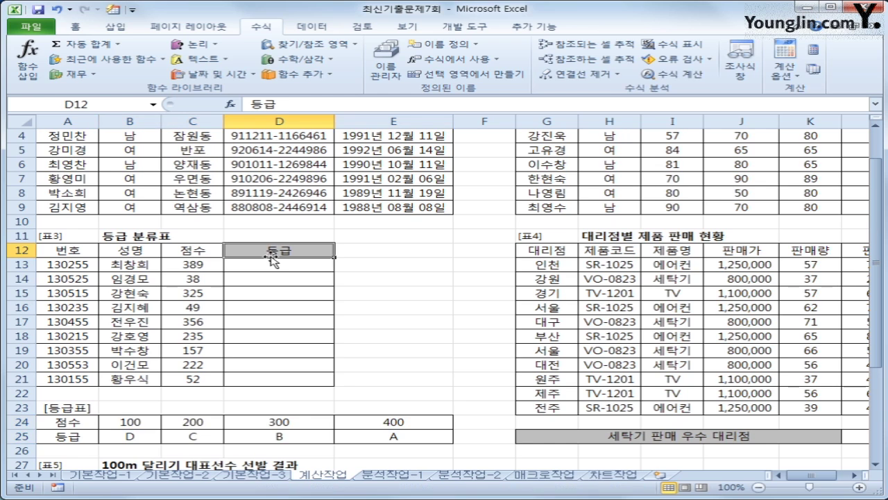
left_click_drag(129, 425, 381, 440)
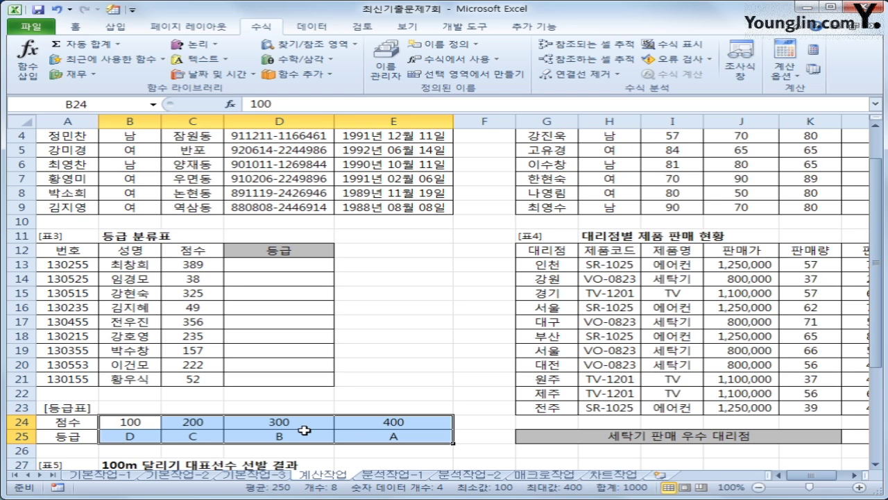
left_click(130, 430)
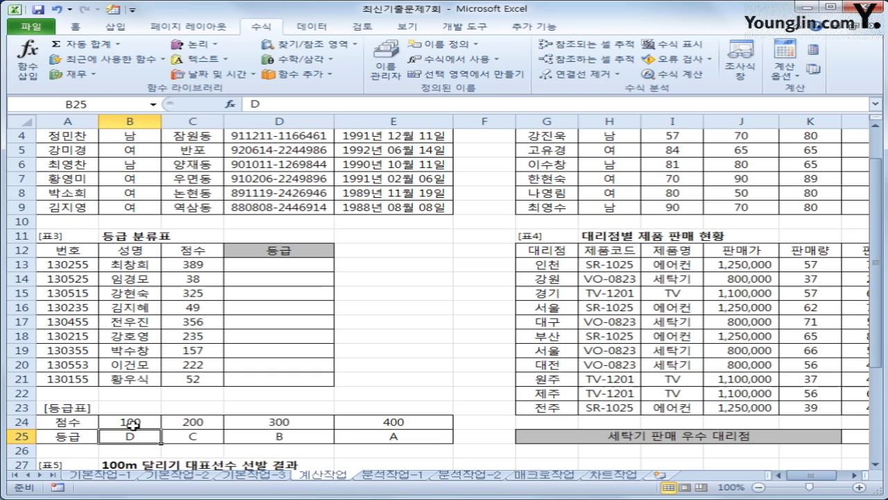
left_click(187, 439)
left_click(285, 435)
left_click(354, 435)
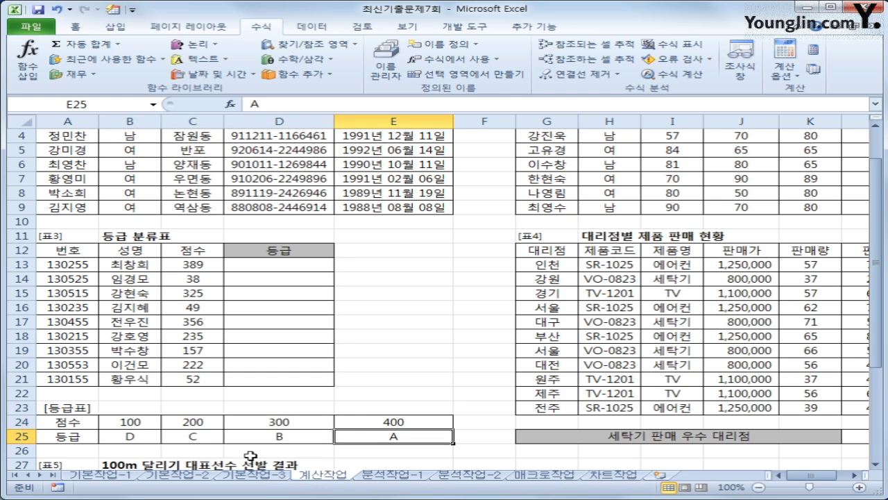
left_click(246, 266)
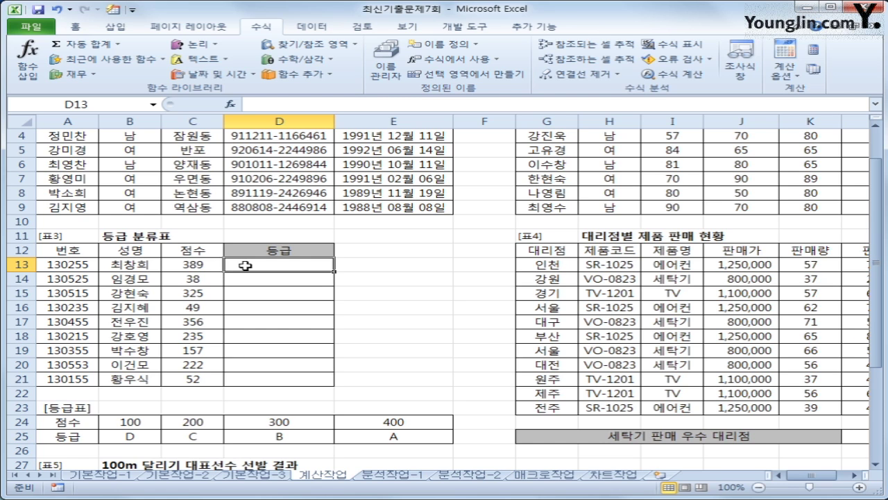
Step: Start an HLOOKUP in D13 with C13 as the lookup value
left_click(310, 44)
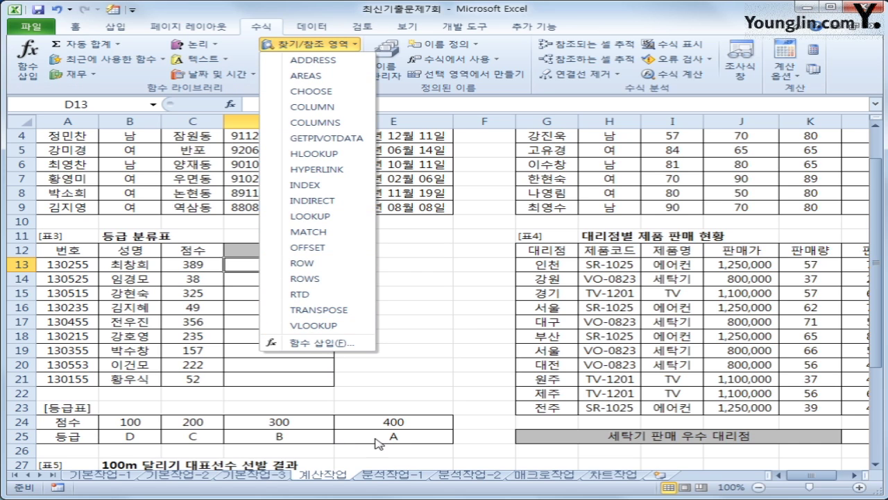
left_click(313, 153)
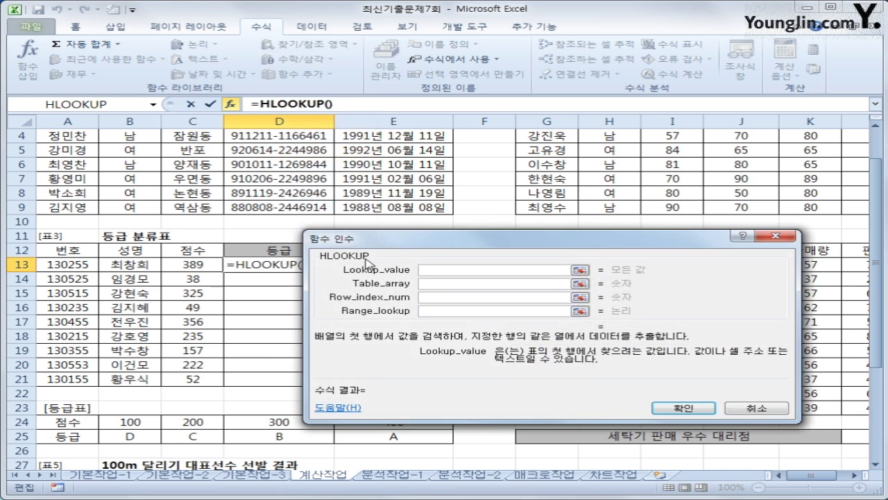
left_click_drag(435, 240, 461, 148)
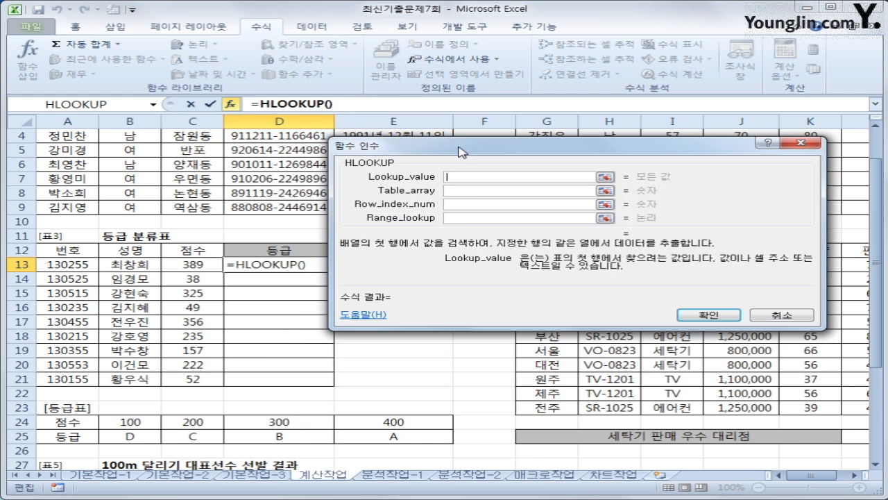
left_click(189, 262)
Step: Set the lookup table to $B$24:$E$25, row 2, match type 1, and confirm
left_click(474, 192)
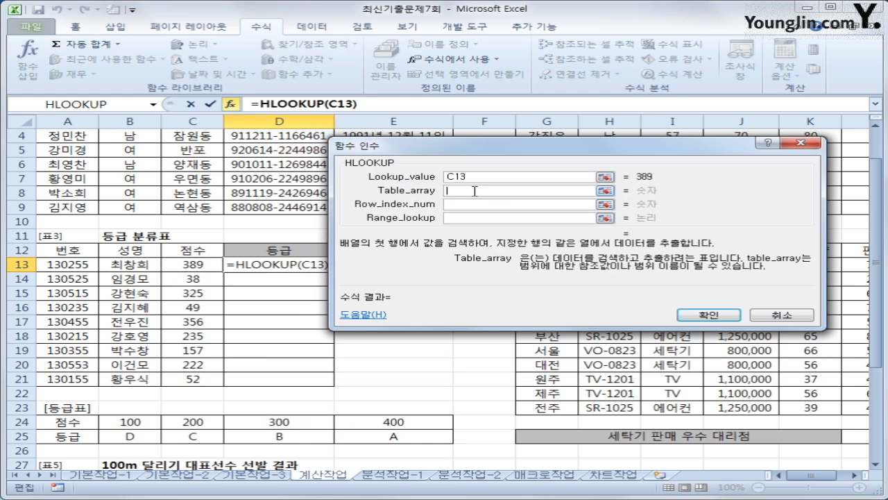
left_click_drag(111, 422, 357, 442)
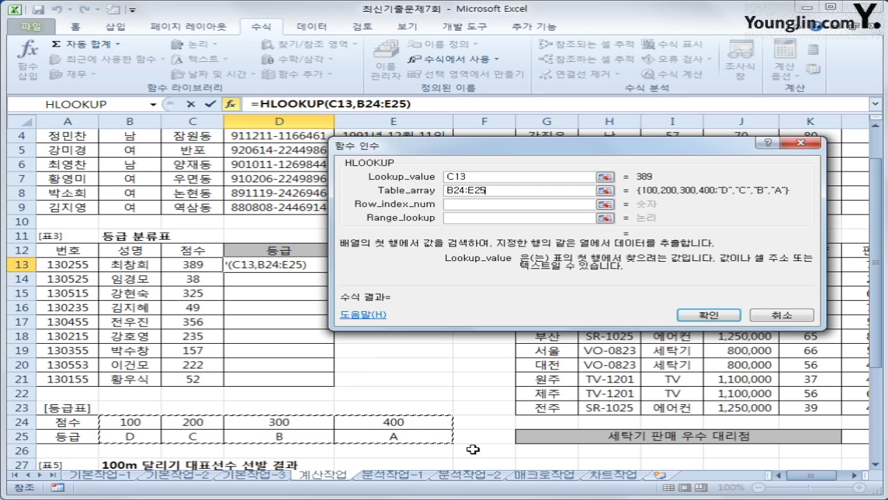
key("F4")
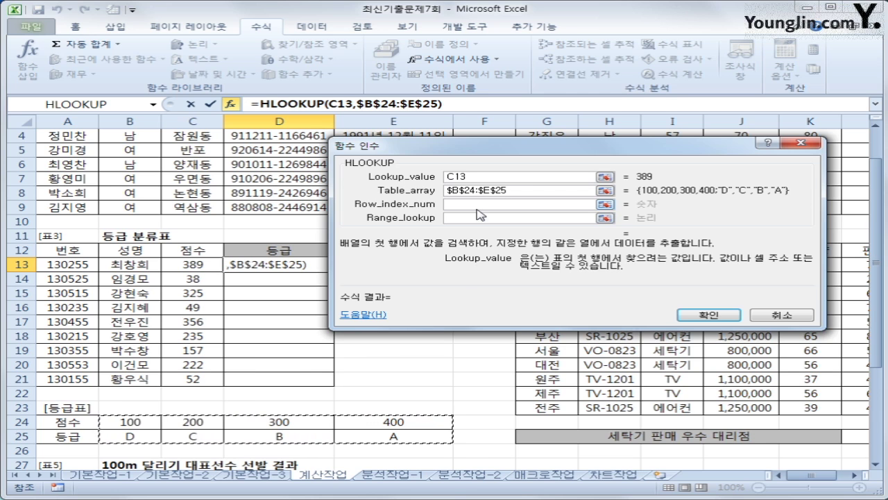
left_click(478, 207)
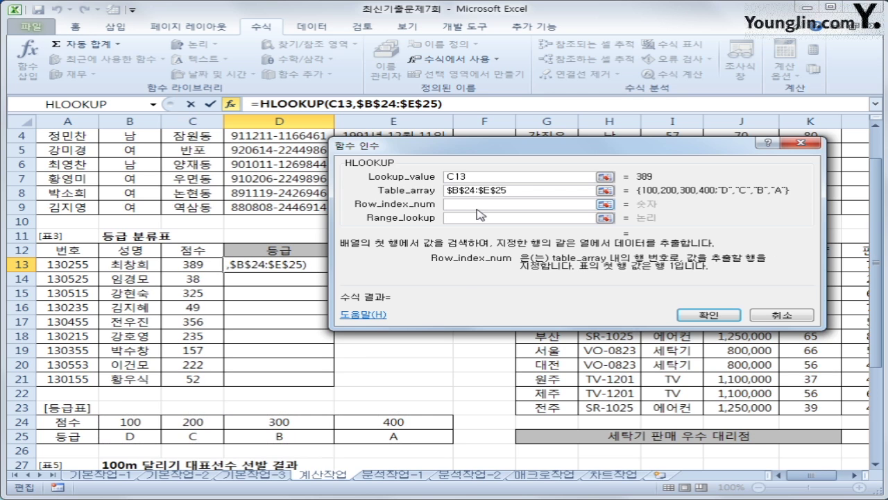
type("2")
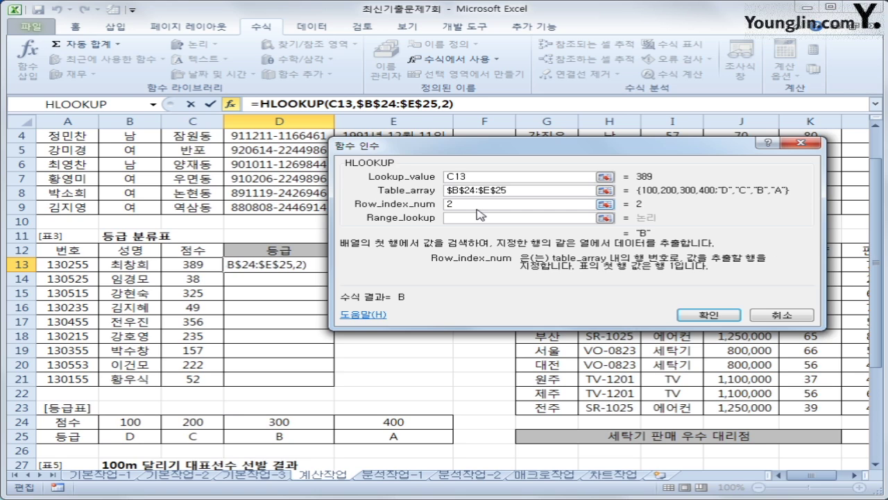
left_click(477, 219)
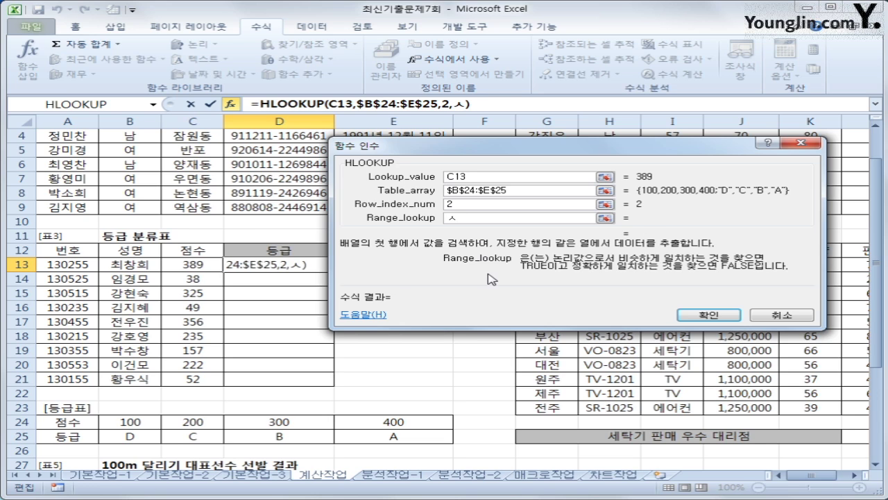
type("1")
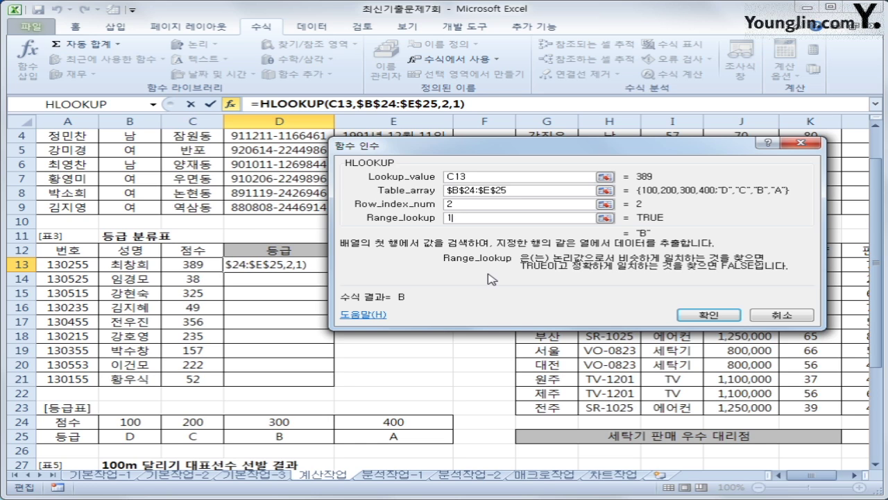
left_click(709, 315)
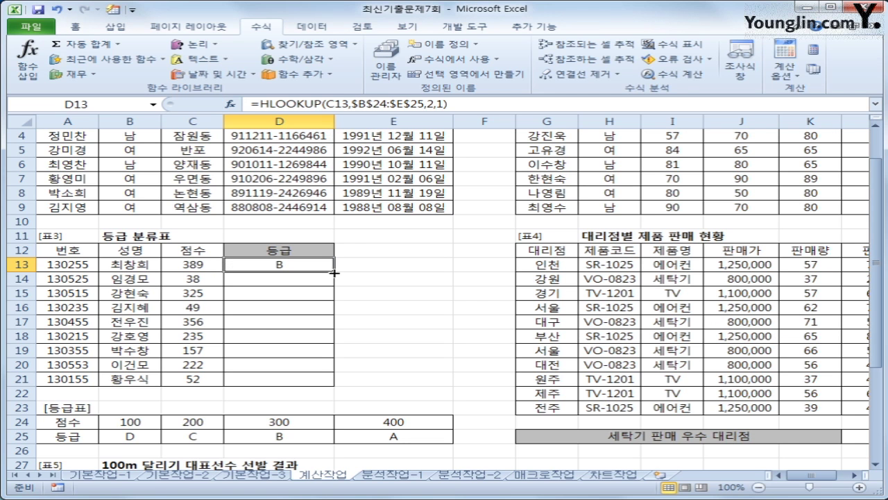
Step: Copy the D13 grade formula down to D21
left_click(387, 424)
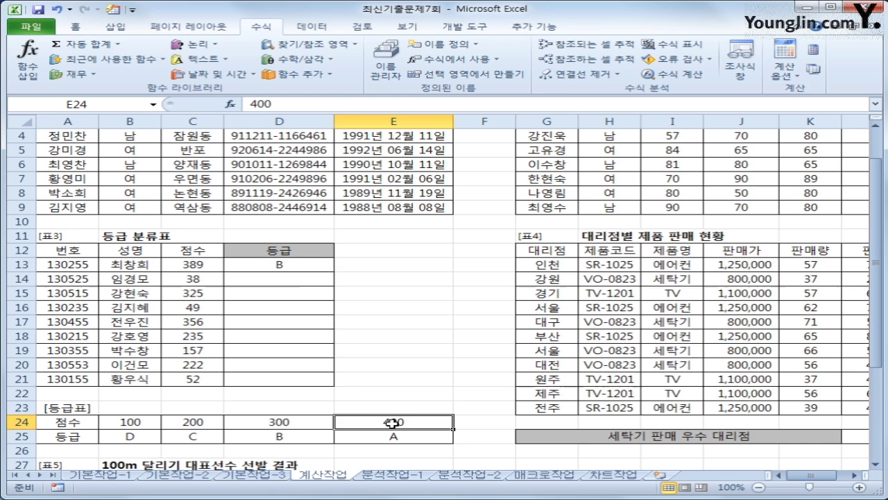
left_click(314, 430)
left_click(298, 267)
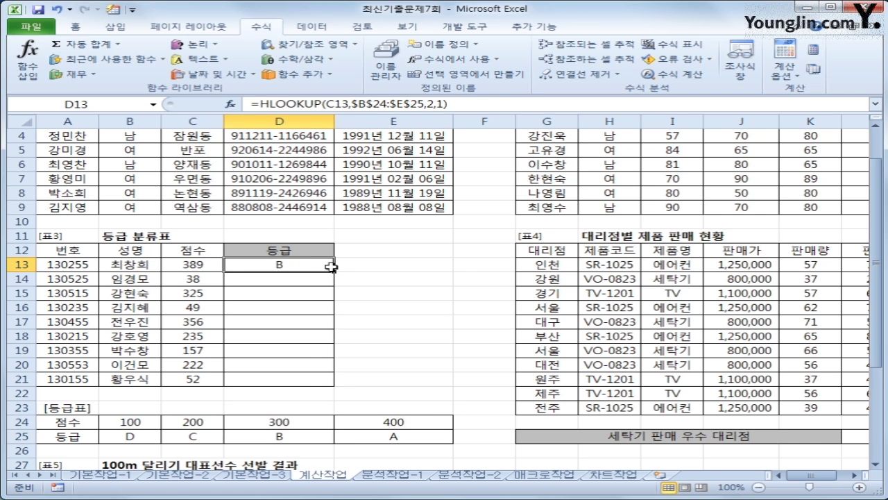
left_click_drag(331, 267, 320, 383)
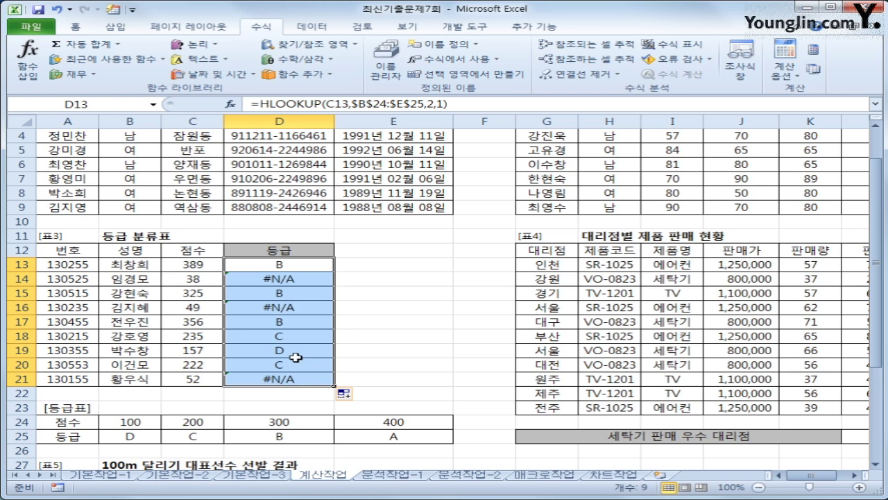
Step: Check the copied formulas in D15 and D17 and the #N/A for score 49
left_click(286, 293)
left_click(289, 323)
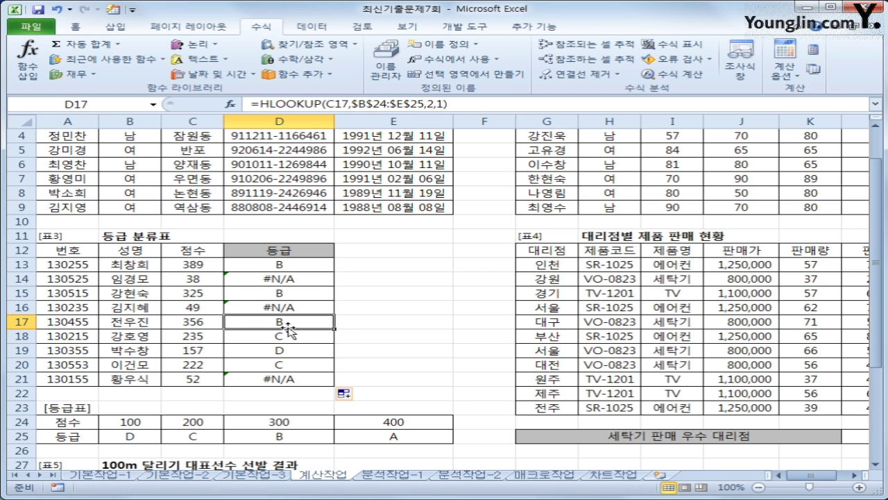
left_click(208, 307)
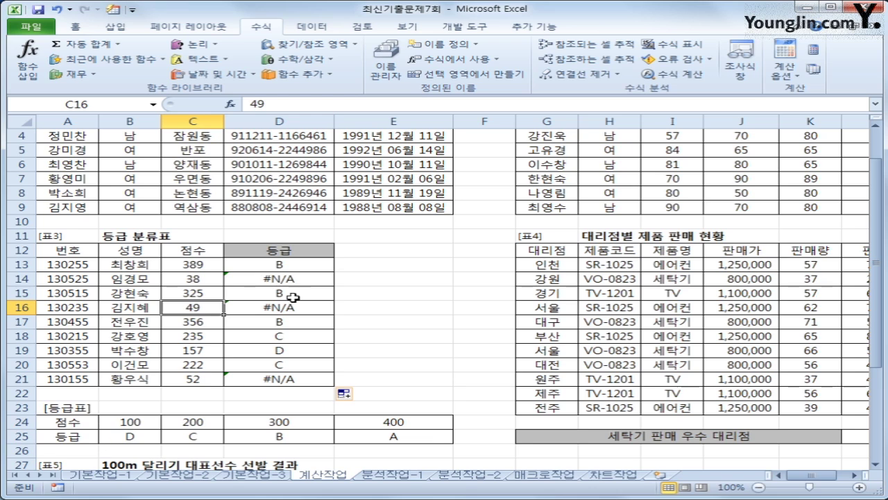
left_click(310, 277)
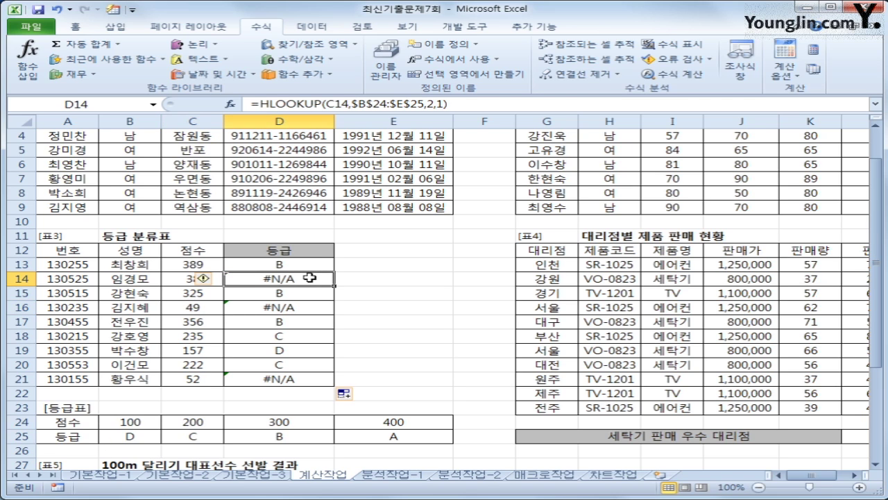
left_click(317, 263)
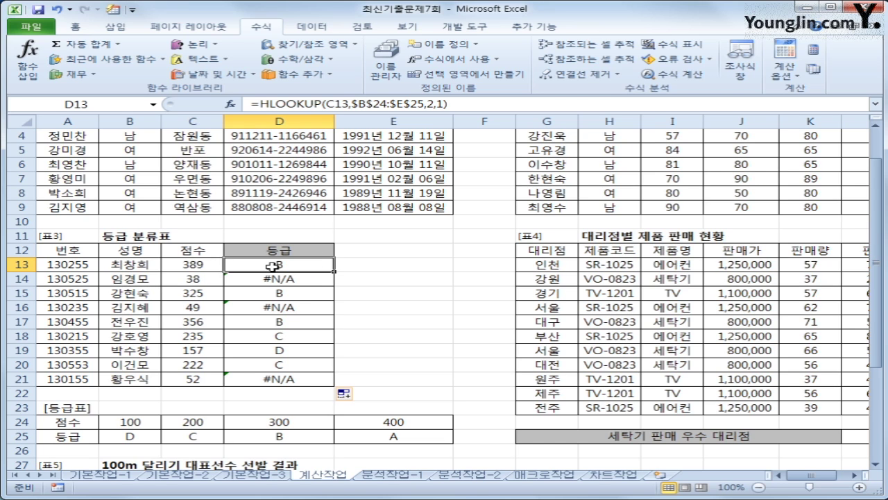
Step: Wrap D13's lookup in IFERROR so it returns "불합격" instead of #N/A
left_click(261, 104)
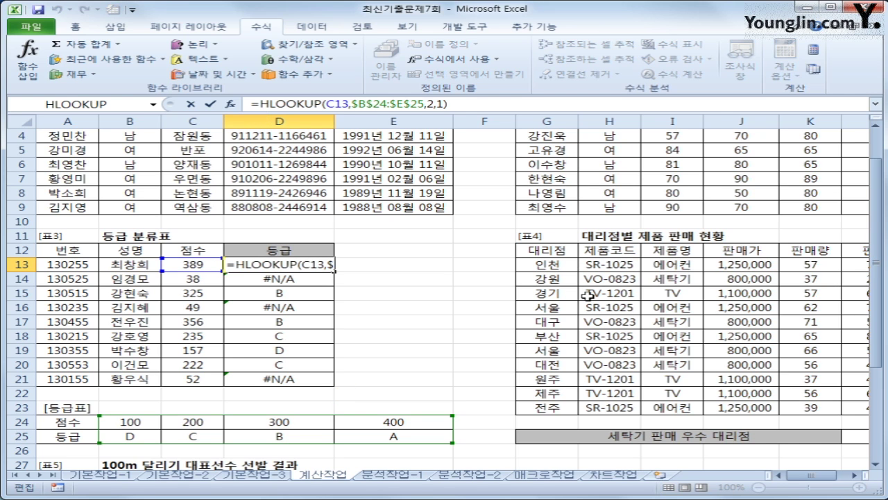
type("ife")
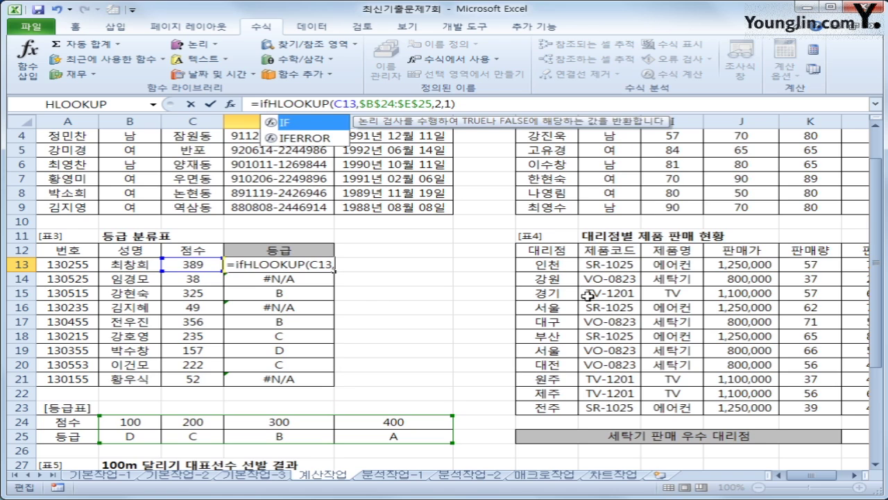
key("Tab")
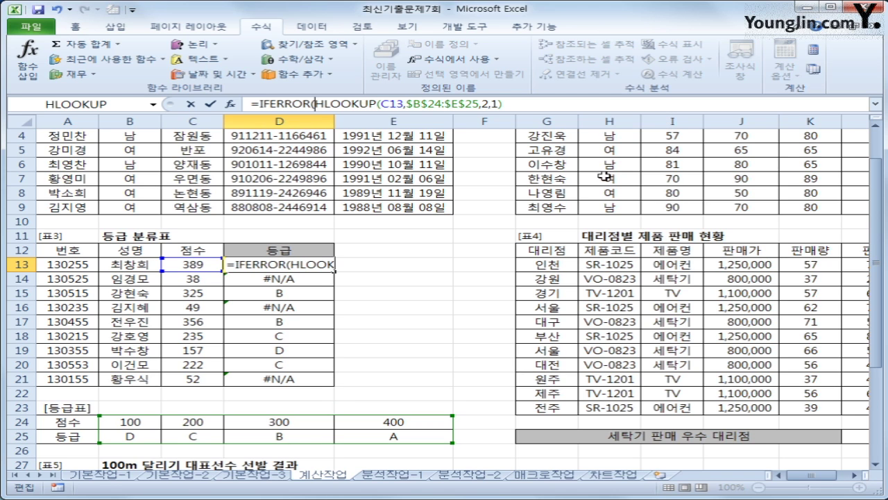
left_click(539, 105)
type(",")
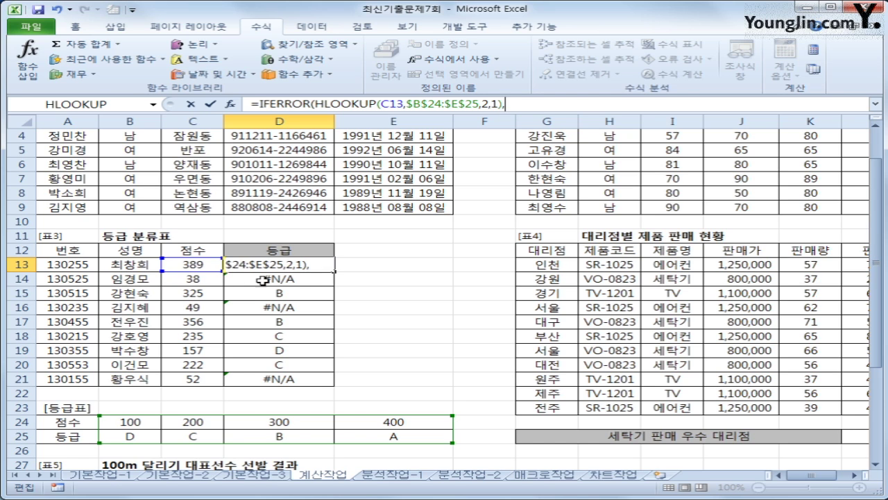
type("\"불하")
type("합격")
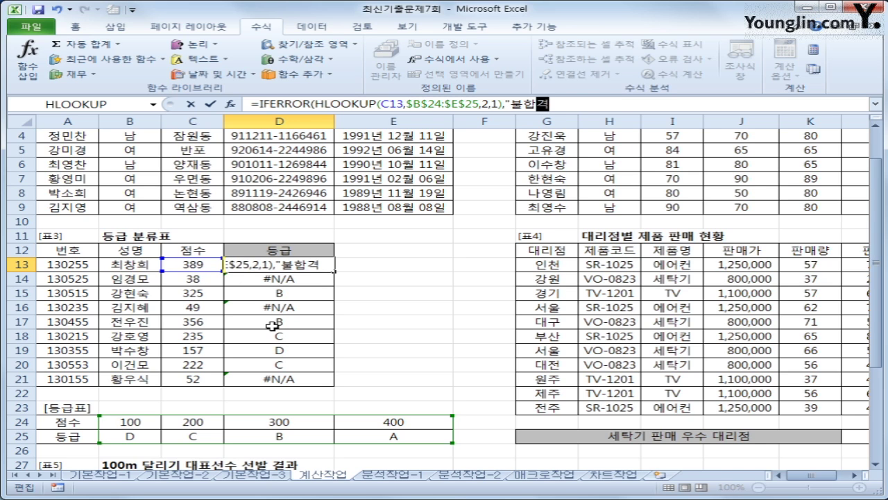
type("\"")
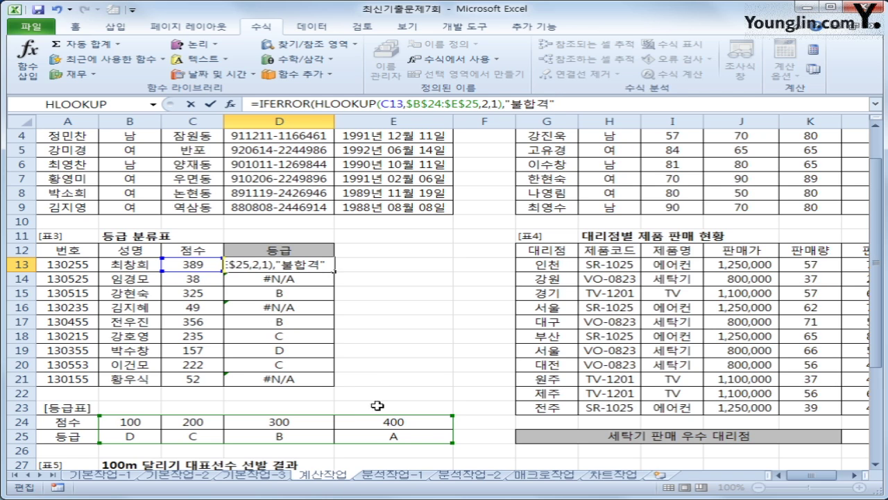
type(")")
key("Return")
Step: Copy the IFERROR grade formula from D13 down to D21
left_click(325, 267)
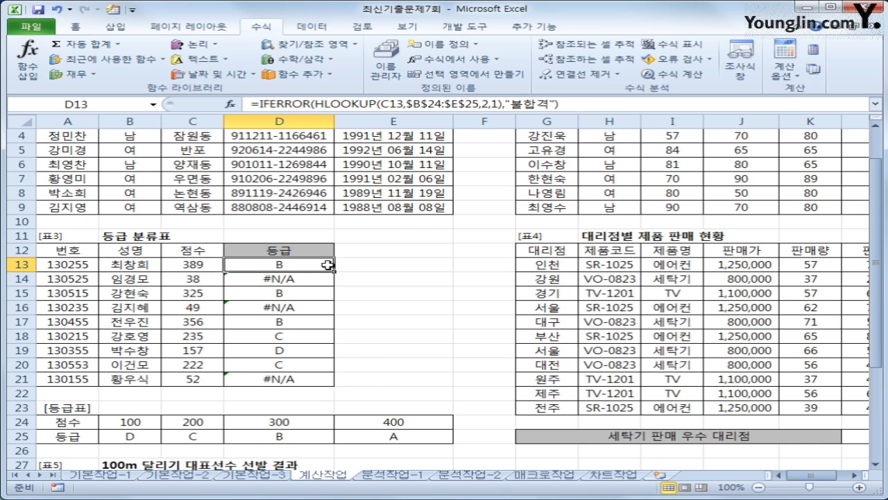
left_click_drag(333, 271, 333, 386)
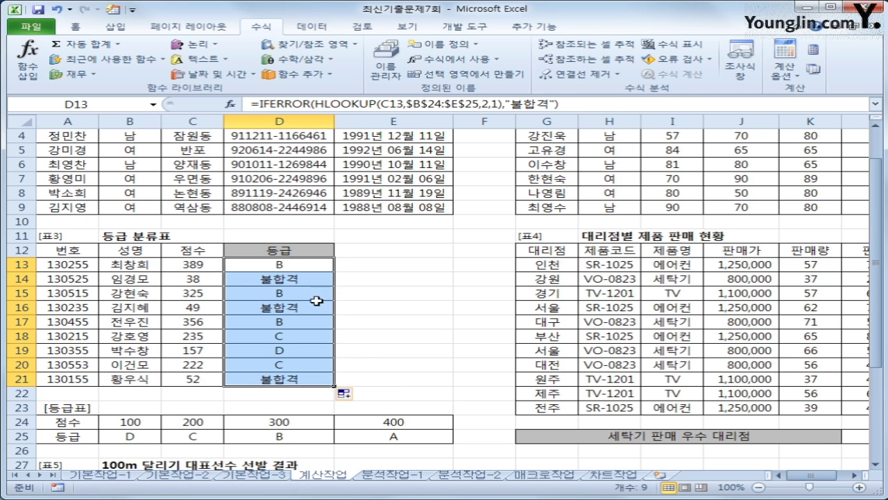
left_click(306, 263)
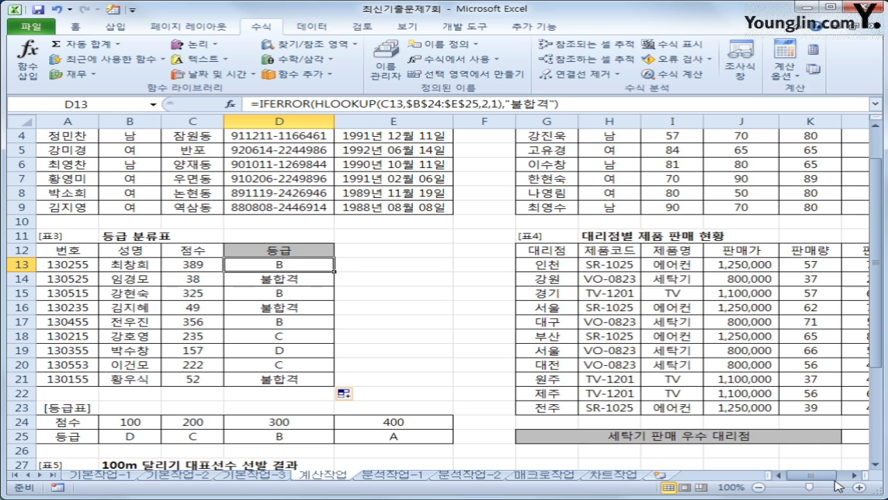
left_click_drag(833, 481, 848, 482)
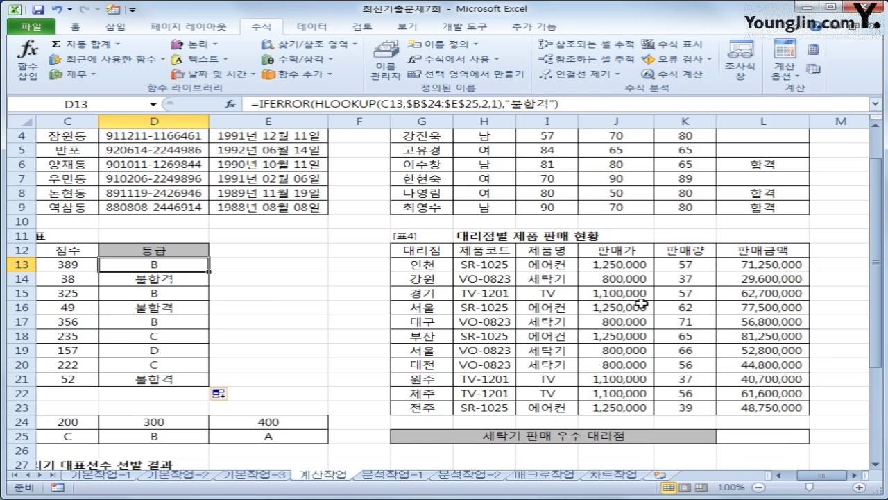
left_click(550, 284)
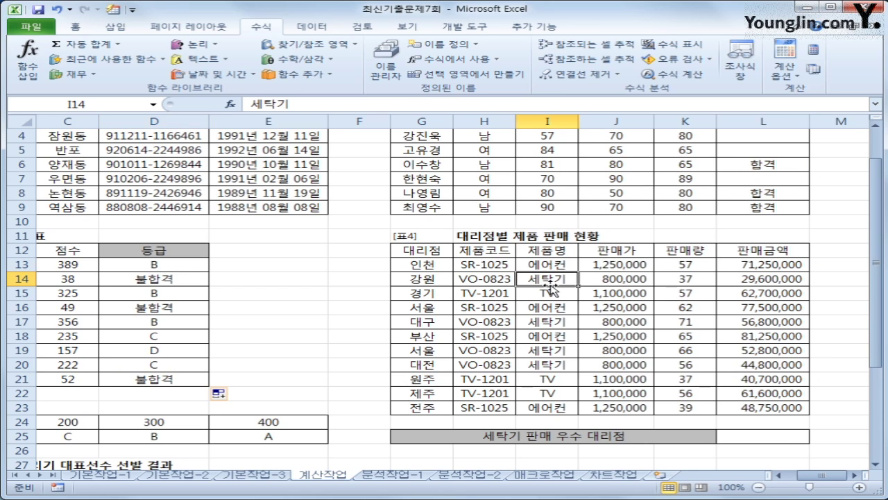
left_click(675, 283)
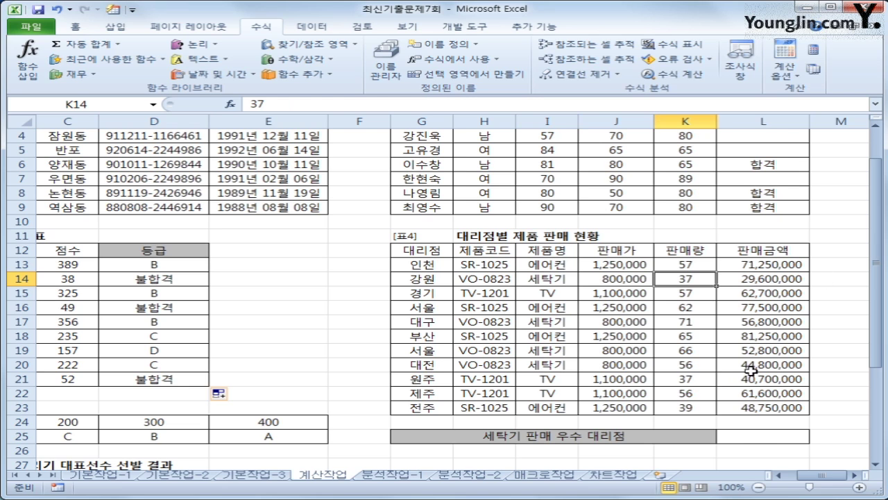
left_click(766, 433)
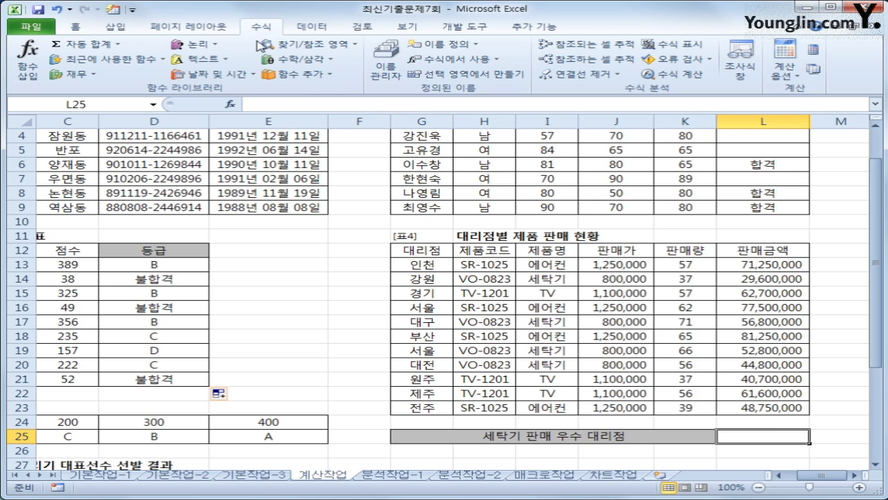
Step: Insert COUNTIFS in L25 with criteria range I13:I23 and criterion "세탁기"
left_click(294, 81)
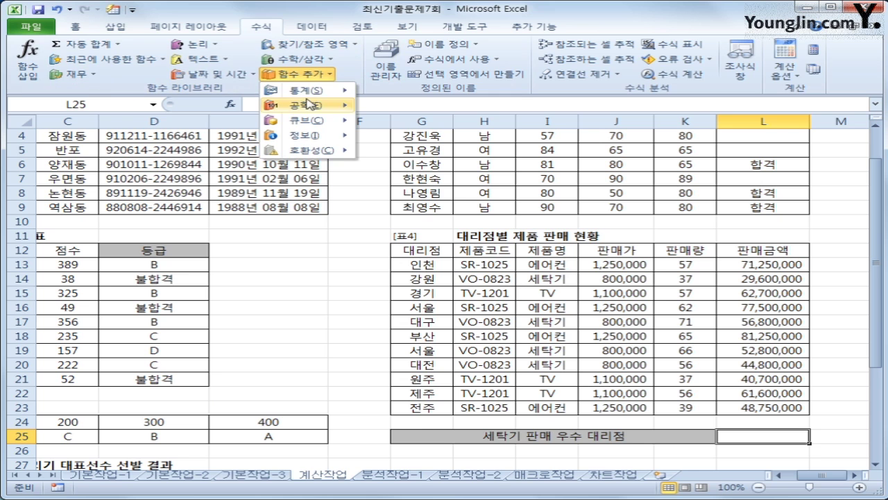
mouse_move(323, 90)
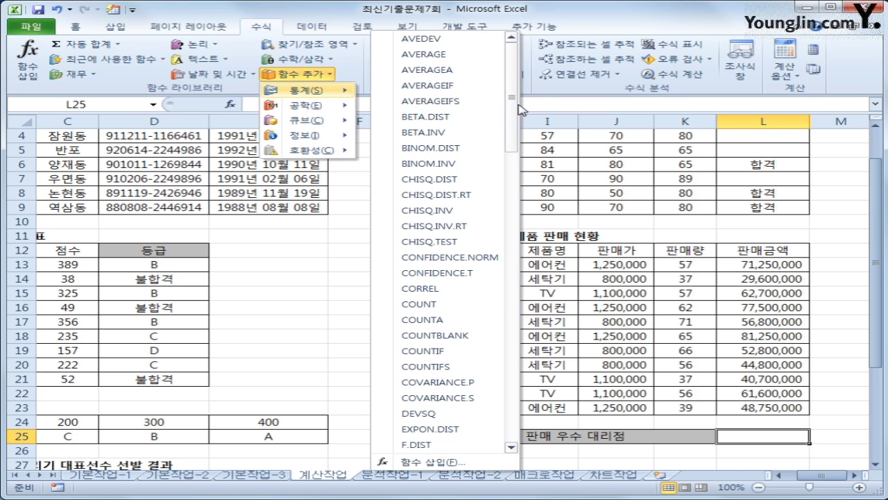
left_click(453, 368)
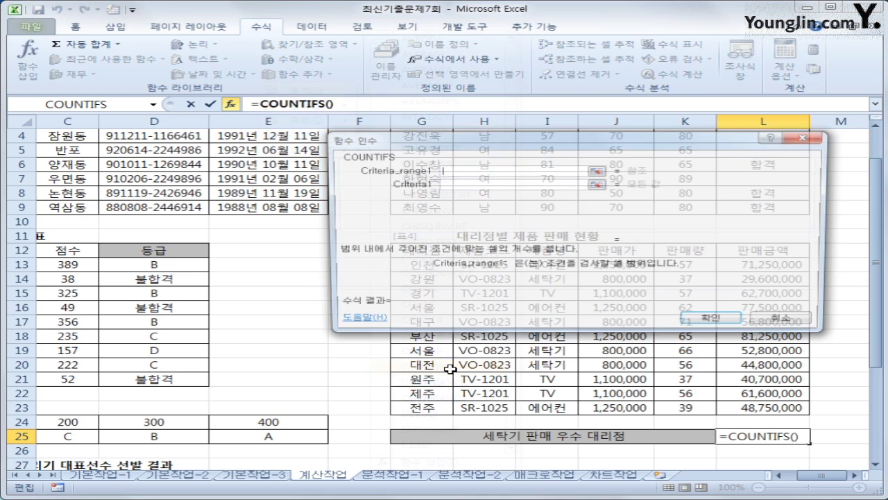
left_click_drag(464, 304, 415, 199)
left_click_drag(538, 264, 530, 408)
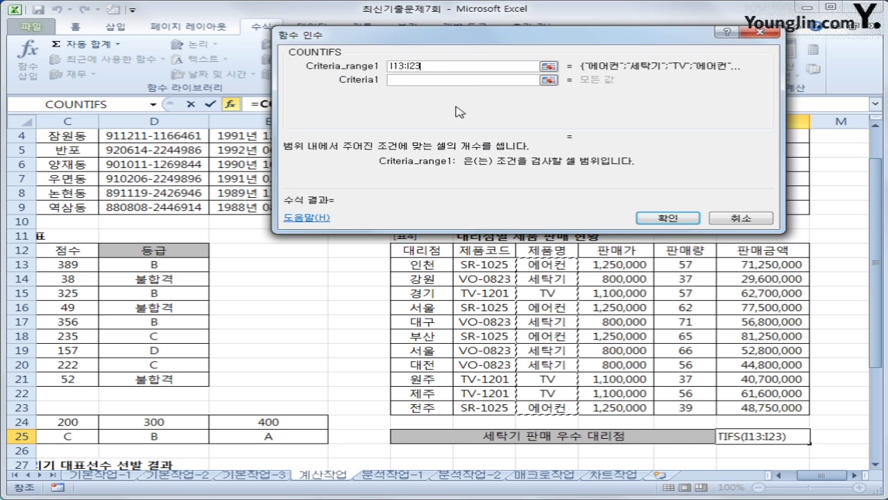
left_click(413, 83)
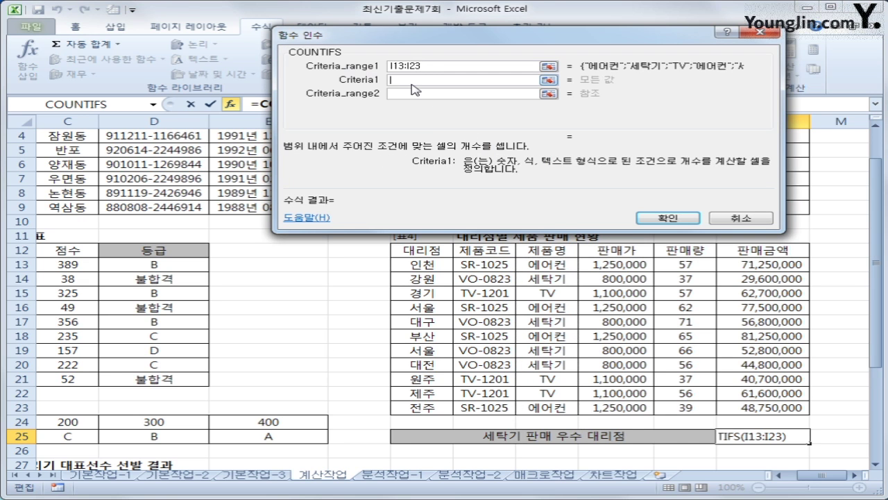
type("세탁기")
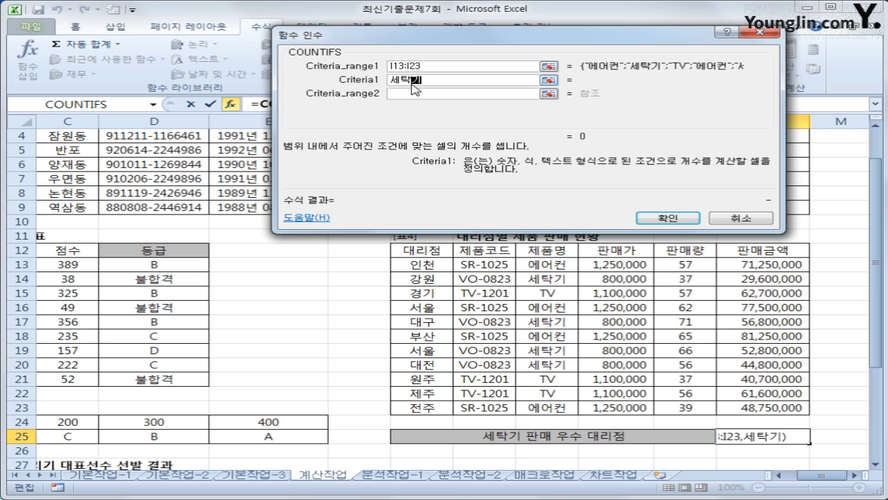
Step: Add K13:K23 with criterion ">=60" as the second condition and confirm
key("Tab")
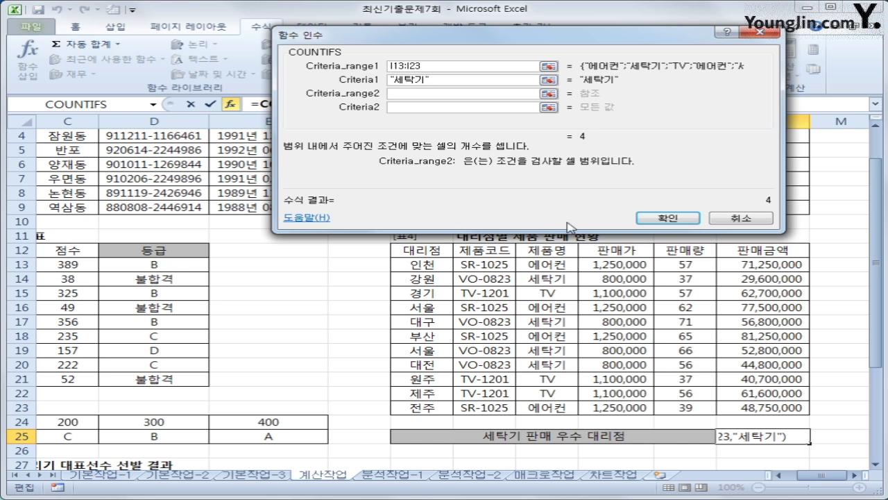
left_click_drag(685, 264, 689, 407)
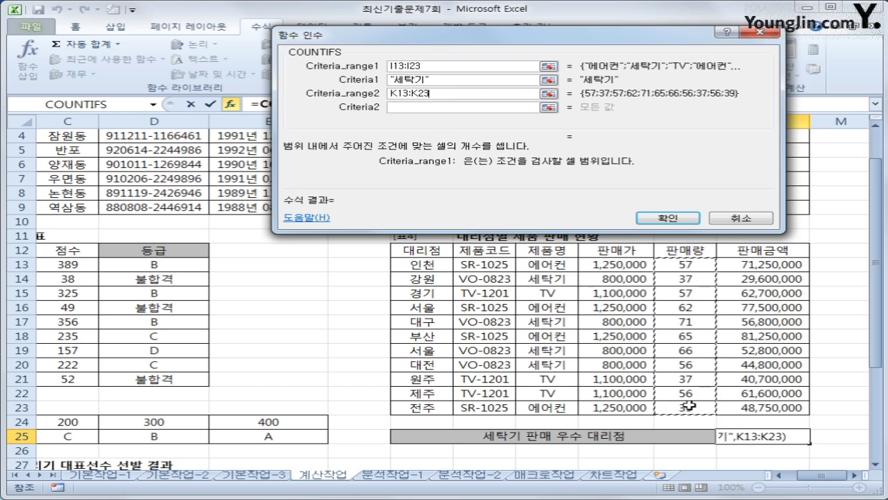
left_click(428, 106)
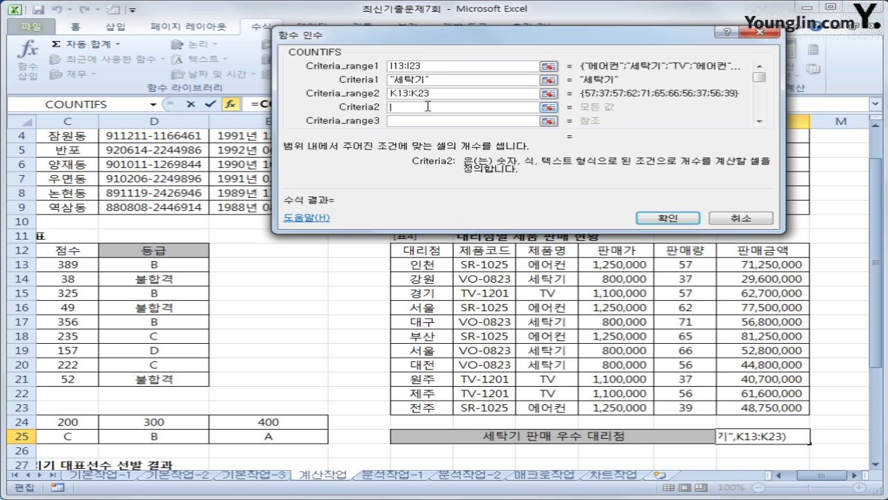
type(">=60")
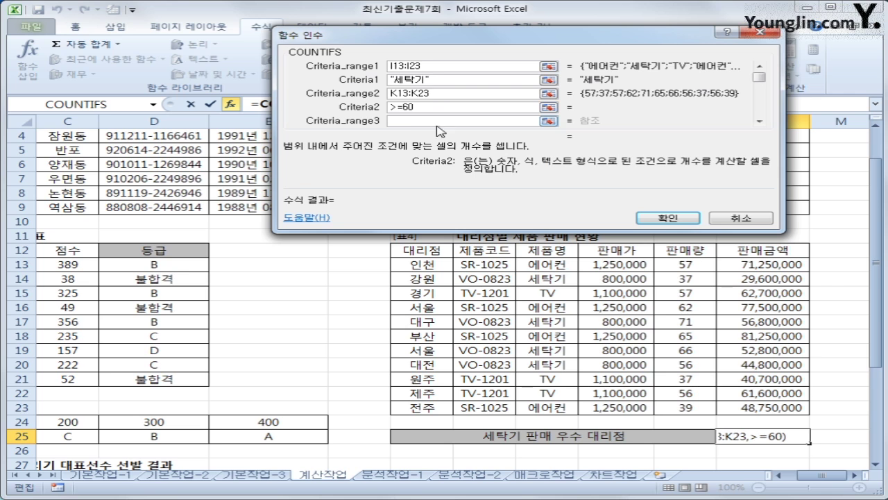
left_click(666, 217)
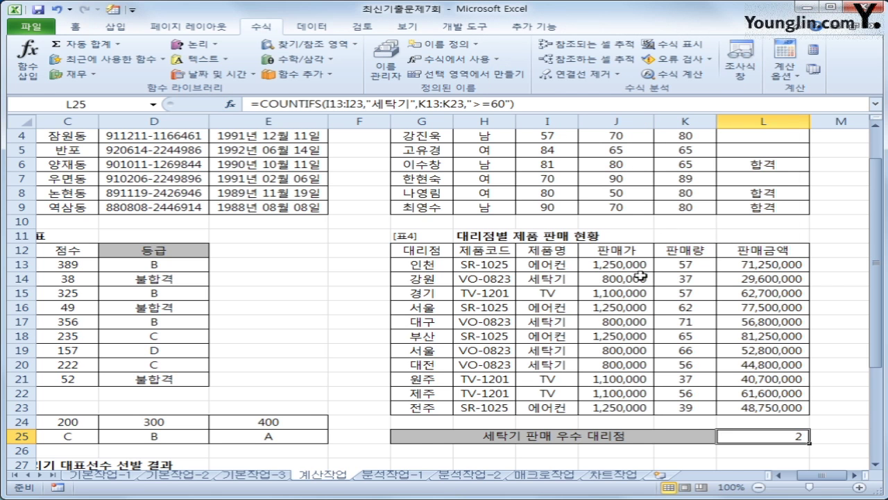
Step: Select the four 세탁기 rows to verify the COUNTIFS count by hand
left_click(537, 280)
left_click_drag(537, 281, 677, 280)
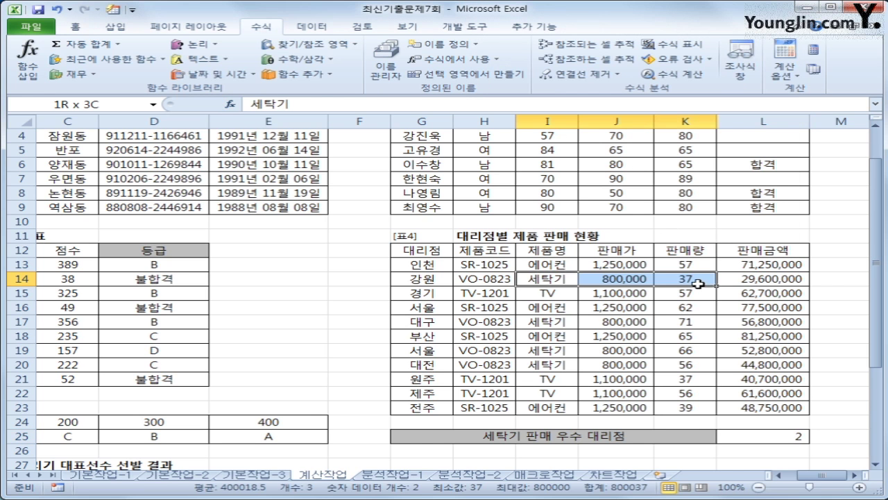
left_click_drag(541, 322, 673, 321, "ctrl")
left_click_drag(542, 350, 678, 350)
left_click_drag(549, 365, 678, 364)
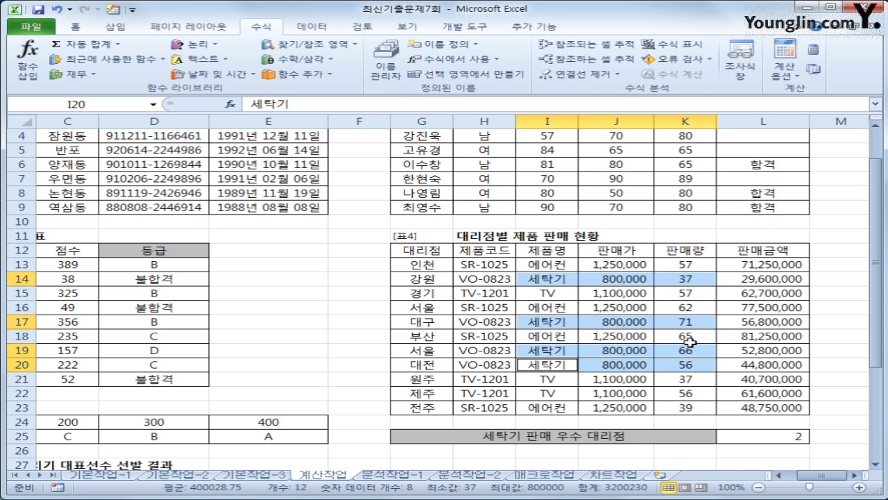
Step: Return to L25, then scroll down to table 표5 and select F29
left_click(788, 438)
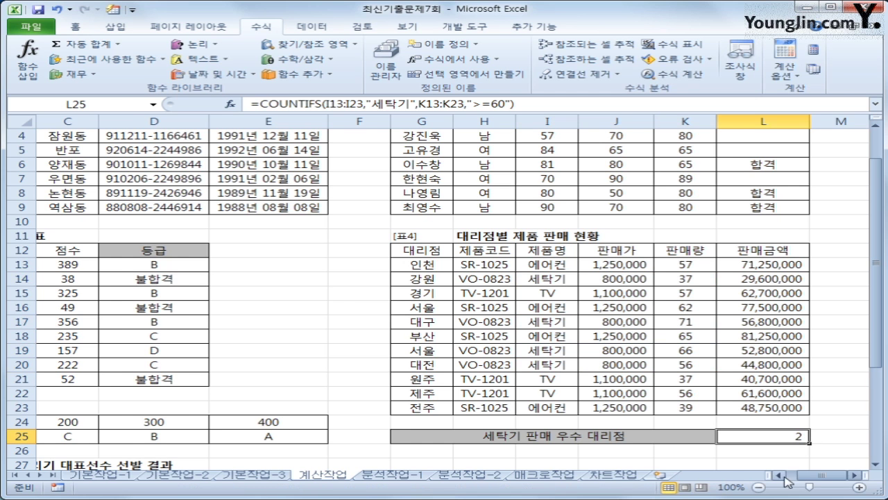
double_click(781, 476)
scroll(324, 417, "down", 4)
scroll(301, 388, "down", 1)
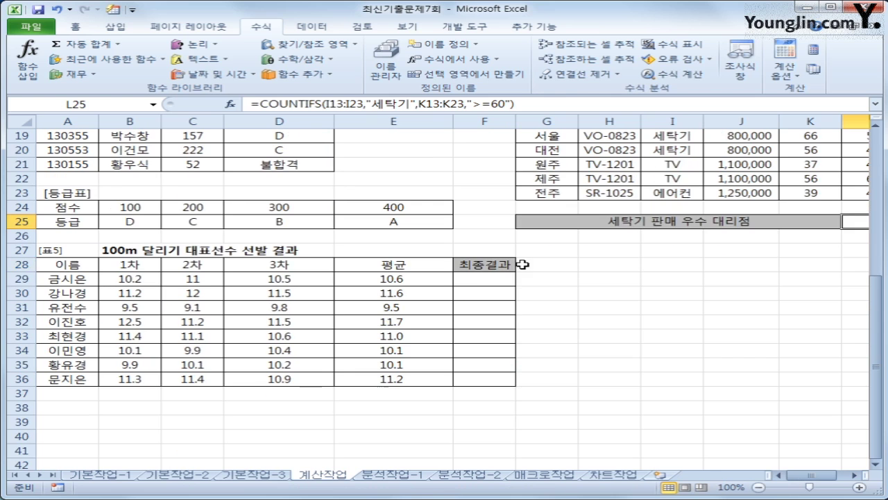
left_click(484, 278)
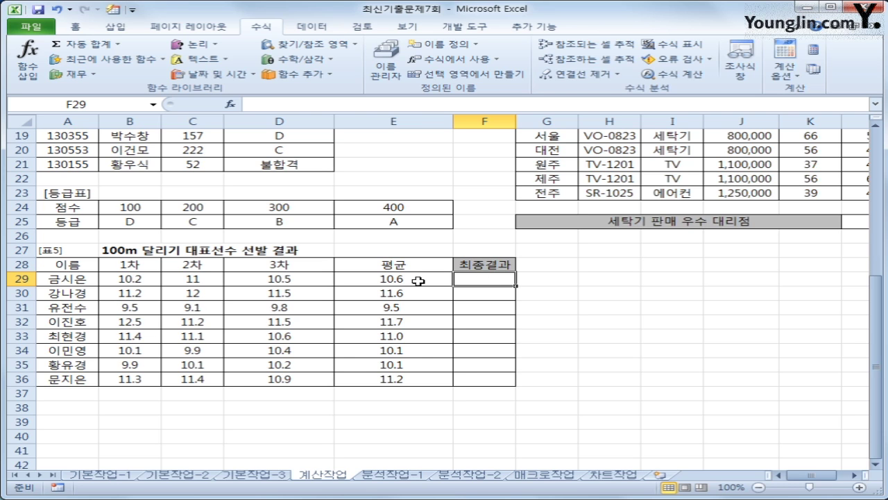
Step: Enter =RANK(E29,$E$29:$E$36,1) in F29, giving rank 4
left_click_drag(421, 279, 431, 381)
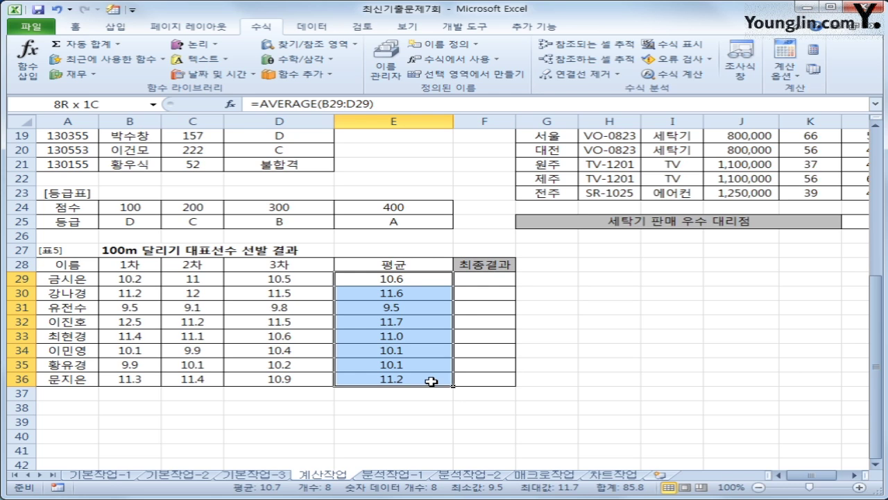
left_click(486, 278)
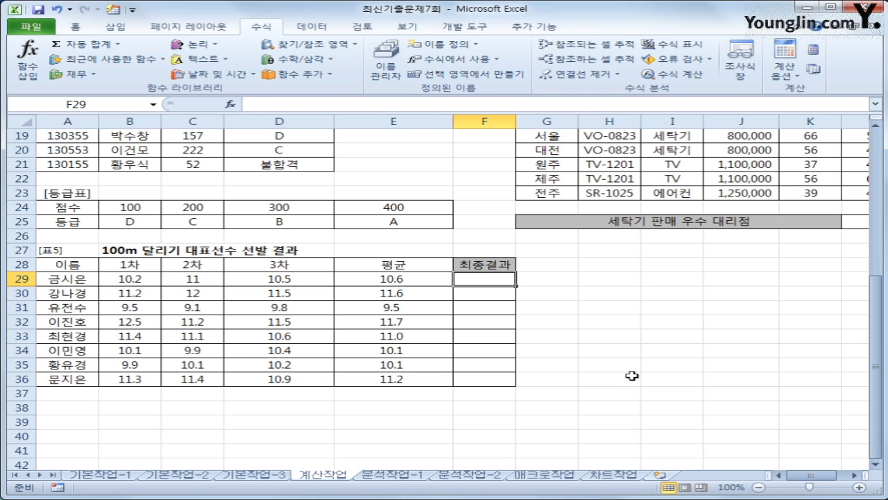
type("=ㄱ무")
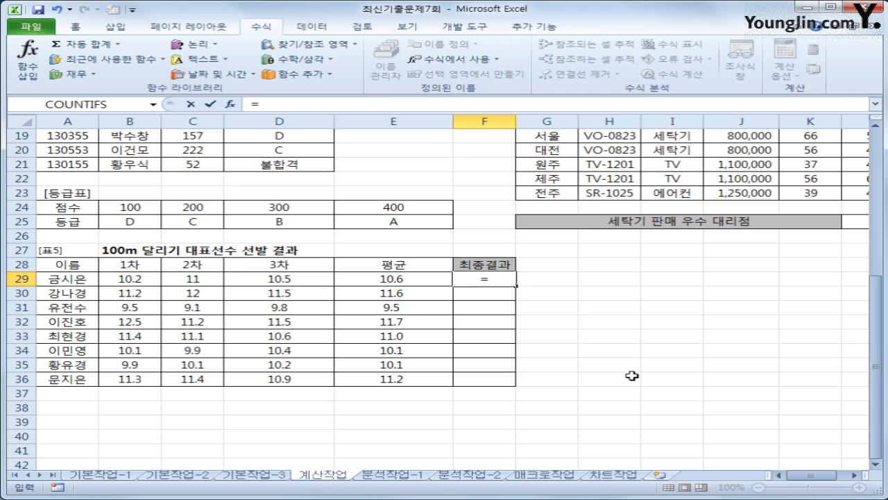
key("BackSpace")
key("BackSpace")
key("BackSpace")
type("r")
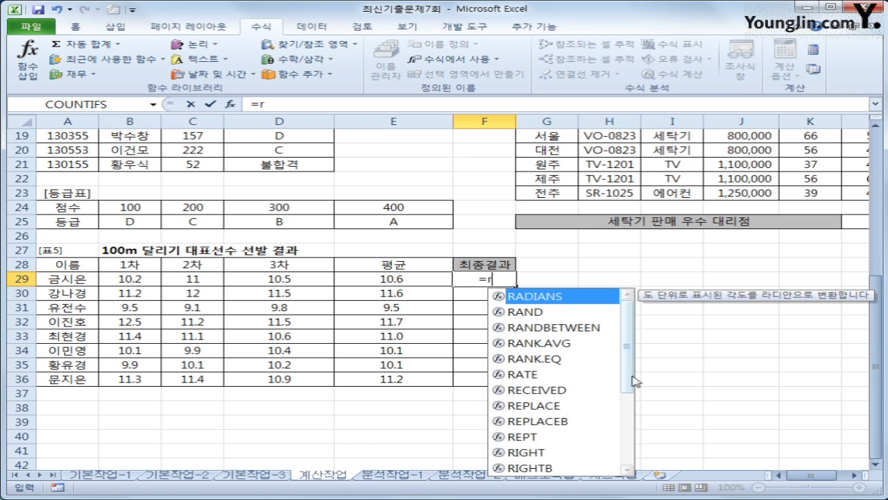
type("ank(")
key("Left")
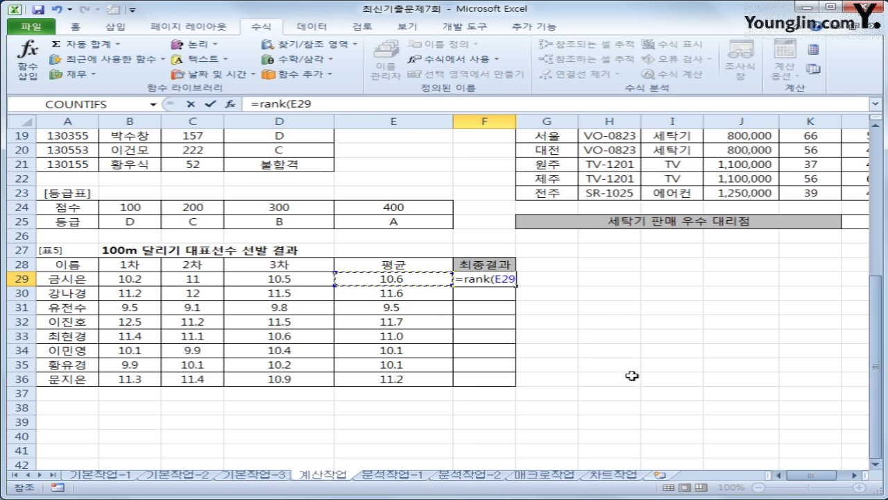
type(",")
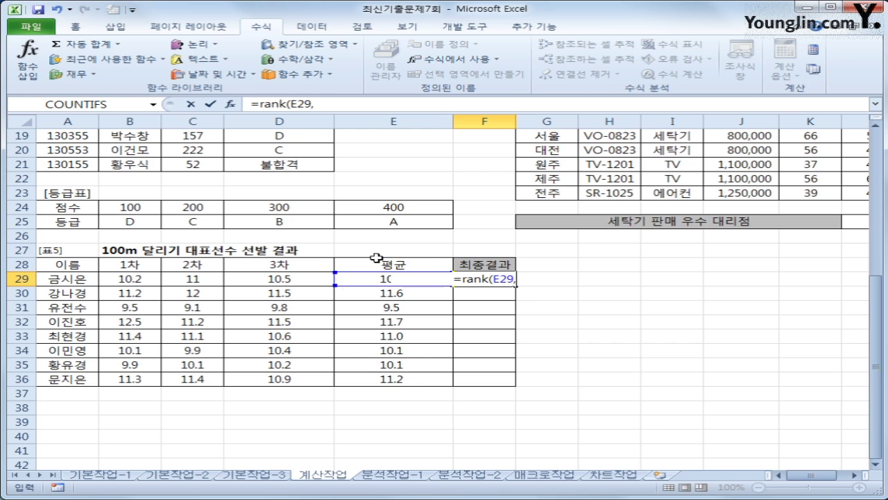
left_click_drag(399, 379, 401, 278)
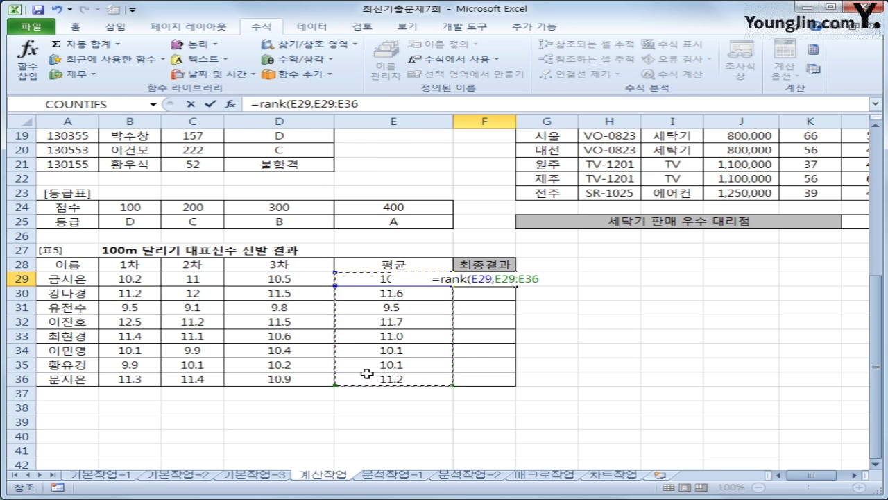
key("F4")
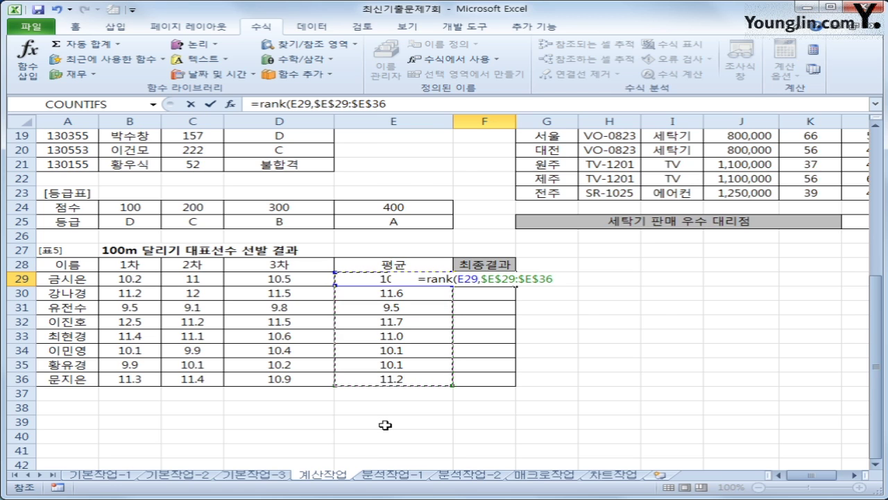
type(",")
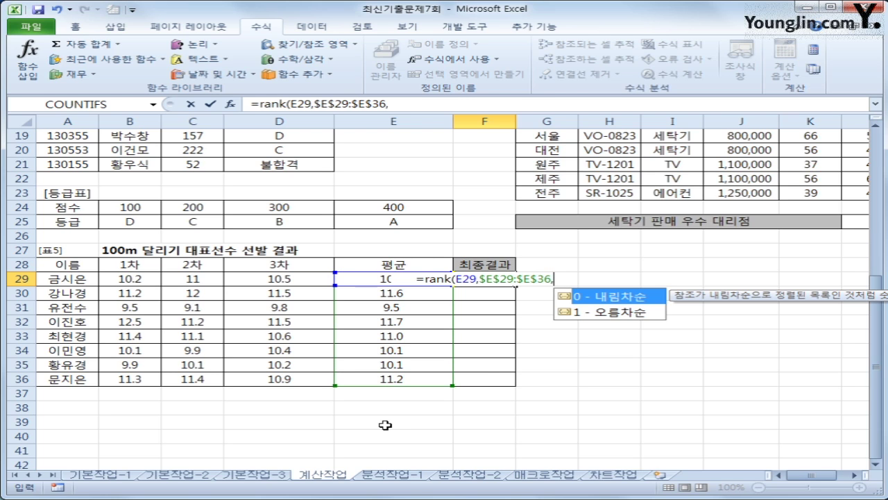
left_click(603, 313)
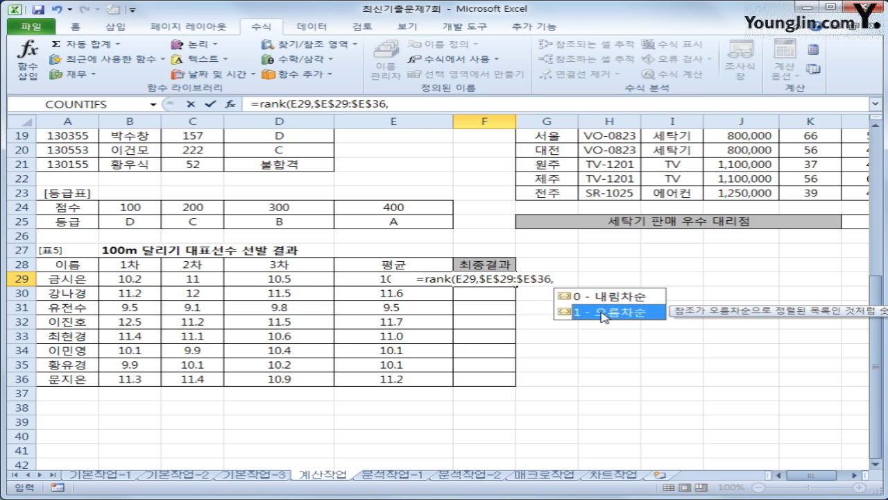
type("1")
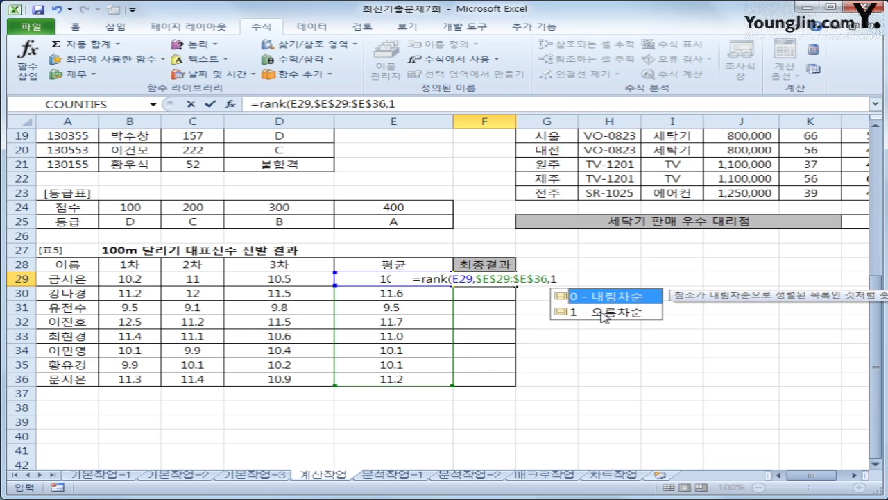
type(")")
key("Return")
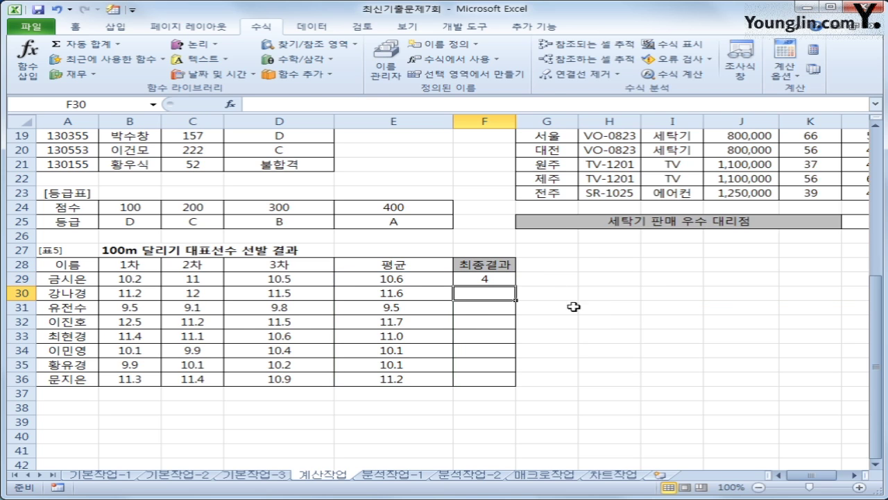
Step: Copy F29's RANK formula down to F36, giving ranks 4, 7, 1, 8, 5, 3, 2, 6
left_click(503, 279)
left_click_drag(517, 287, 504, 381)
left_click(498, 306)
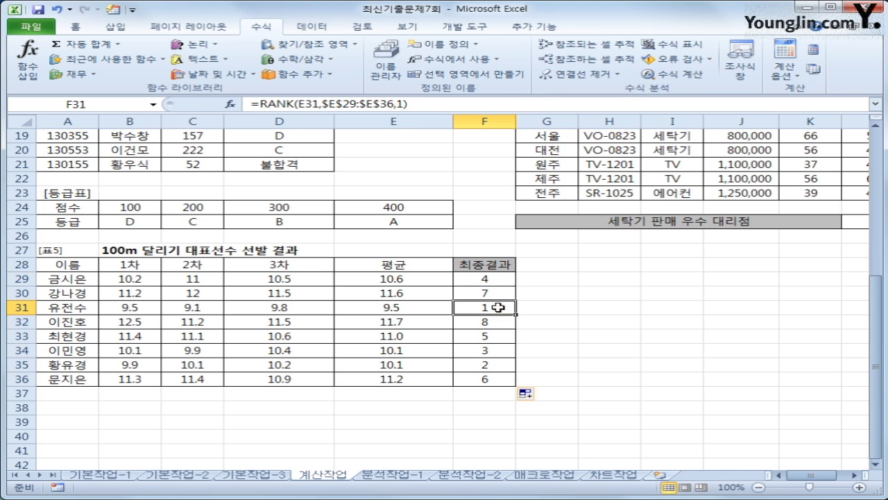
left_click(499, 321)
left_click(492, 279)
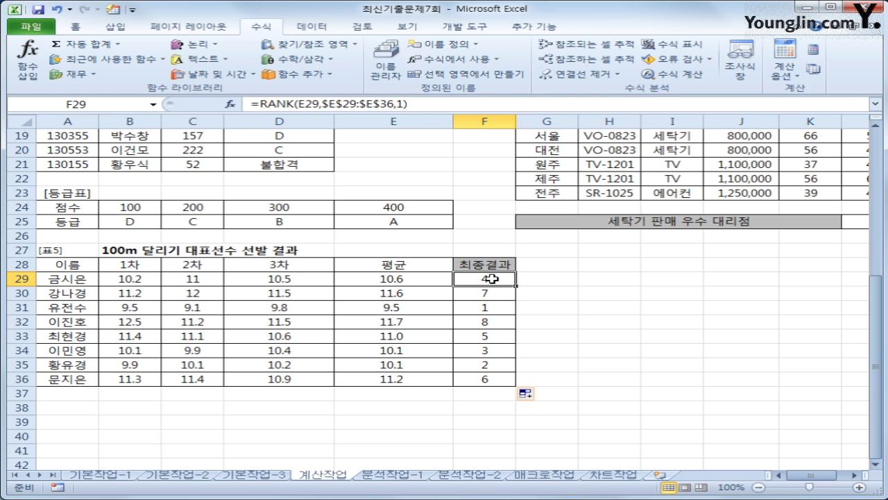
Step: Change F29 to =IF(RANK(E29,$E$29:$E$36,1)<=3,"선발","") and start filling it down
left_click(258, 103)
key("space")
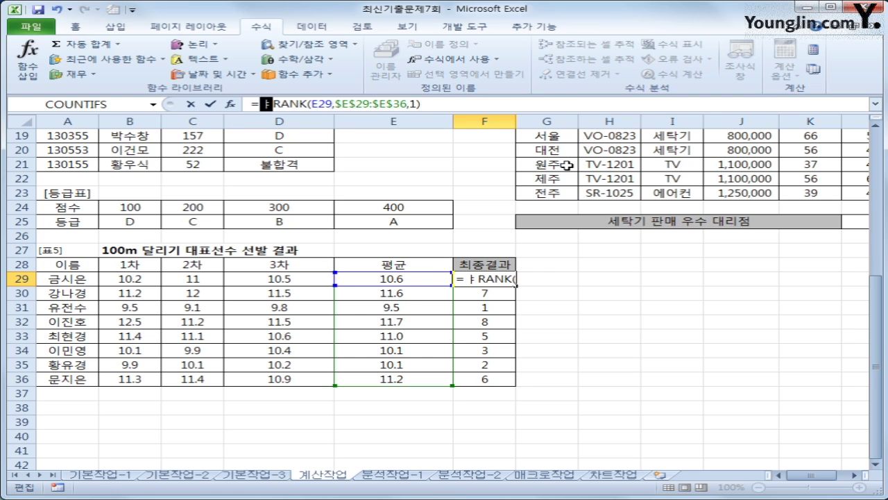
key("BackSpace")
type("if(")
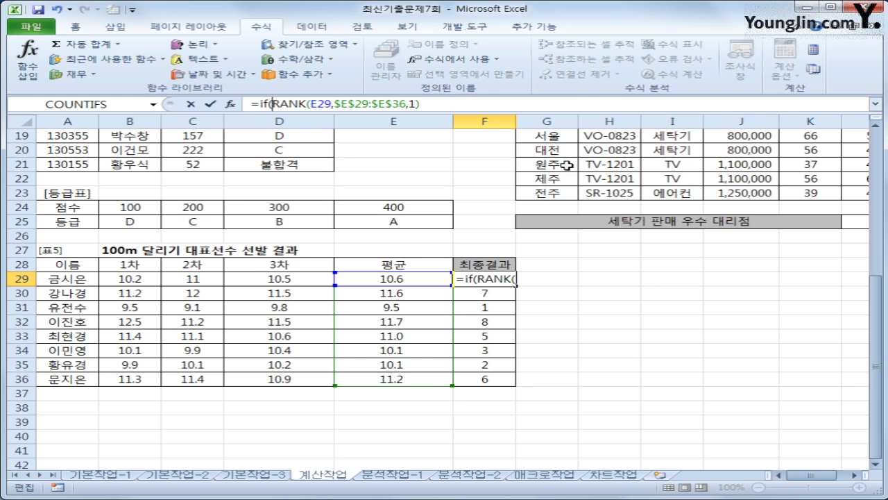
left_click(492, 99)
type("<=3,\"")
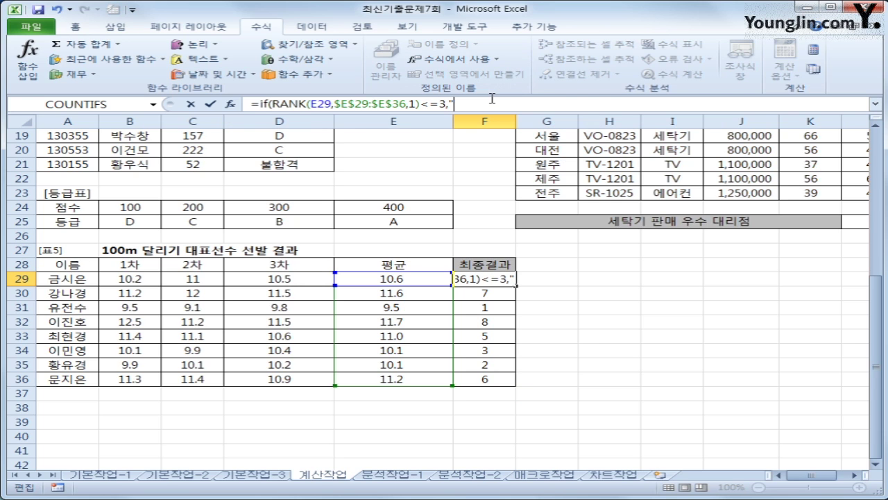
type("선발\"")
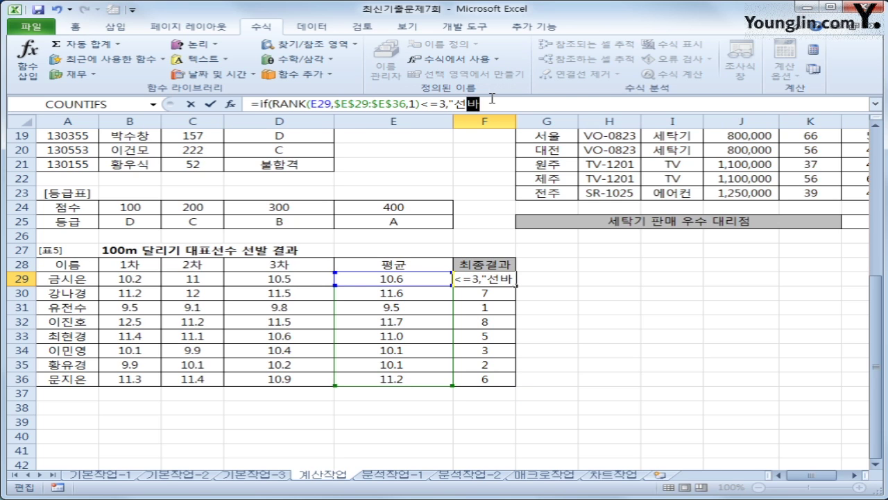
type(",\"\"")
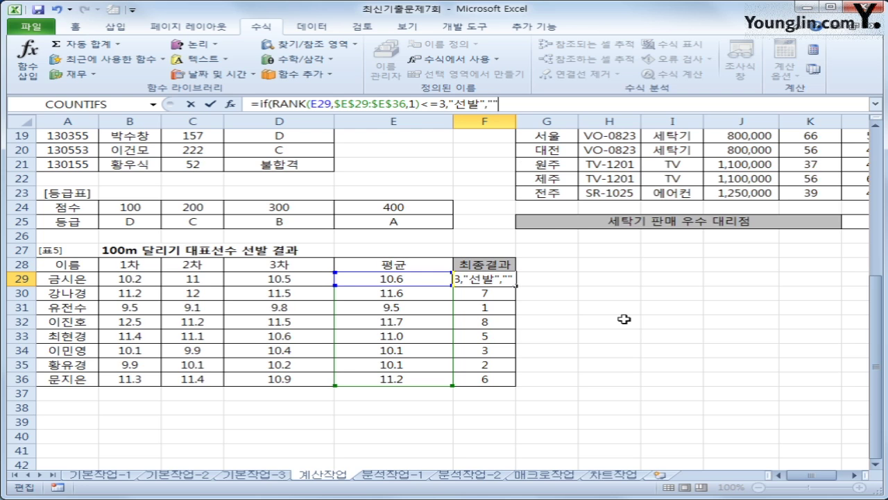
type(")")
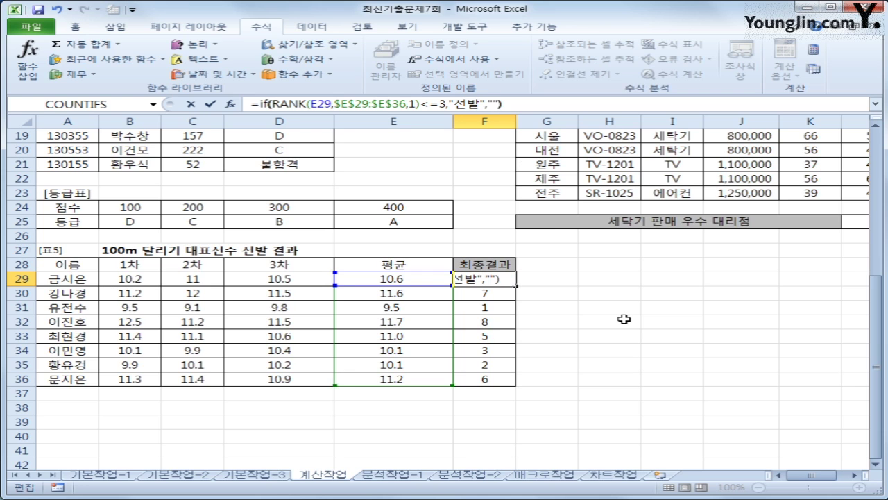
key("Return")
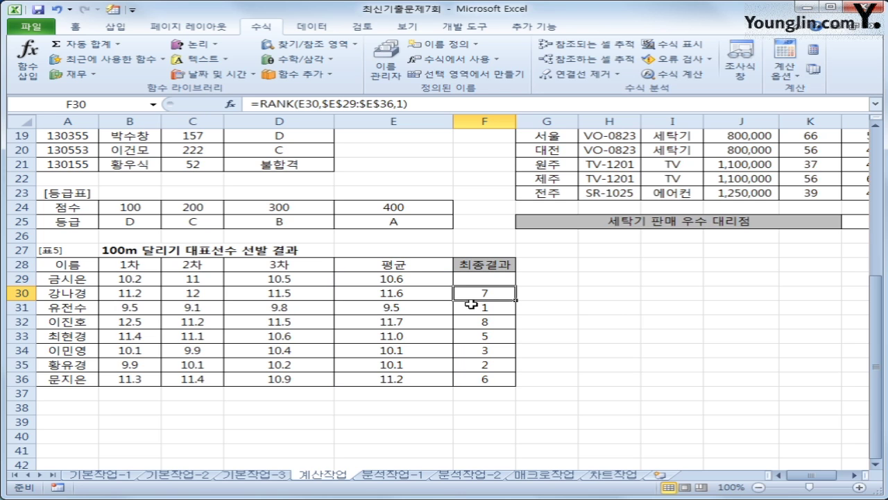
left_click(503, 276)
left_click_drag(515, 286, 519, 386)
Step: Finish filling to F36, then select H12:K19 on the 분석작업-1 sheet
left_click(495, 308)
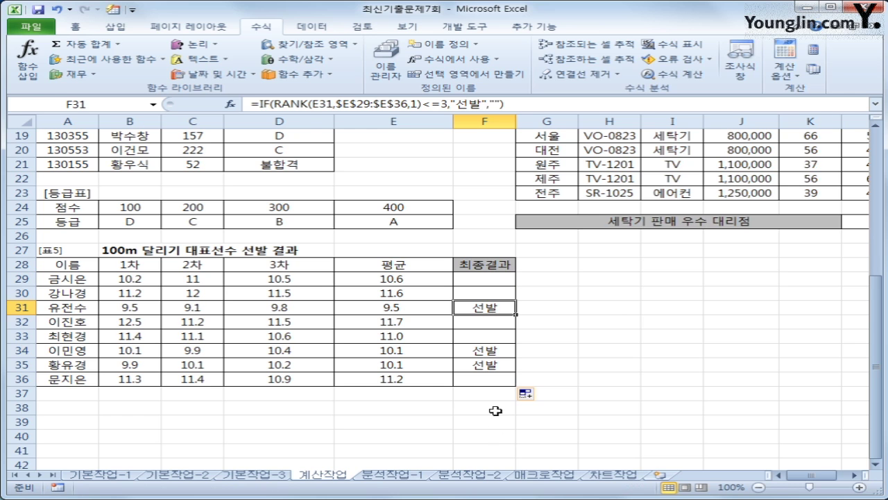
left_click(371, 475)
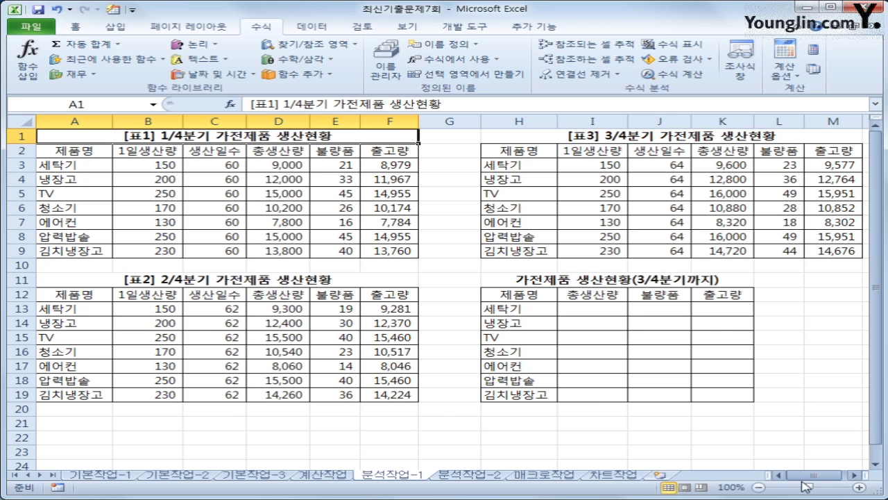
left_click_drag(529, 300, 733, 397)
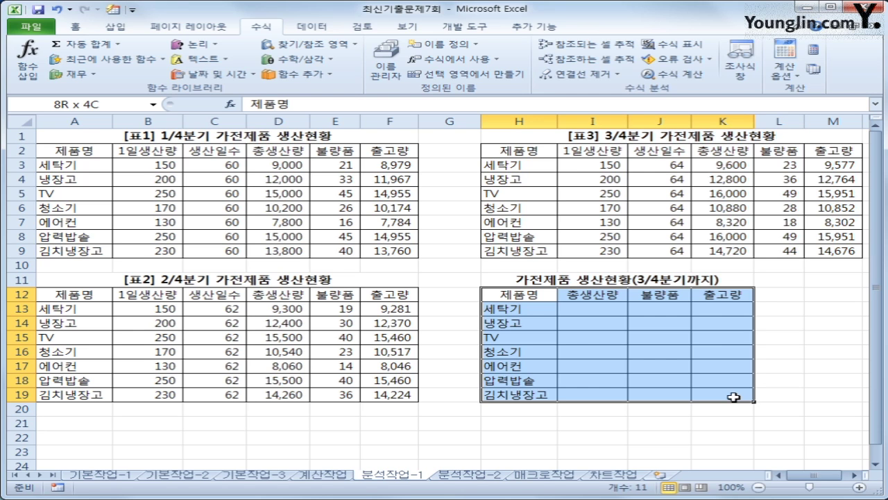
left_click_drag(733, 397, 734, 397)
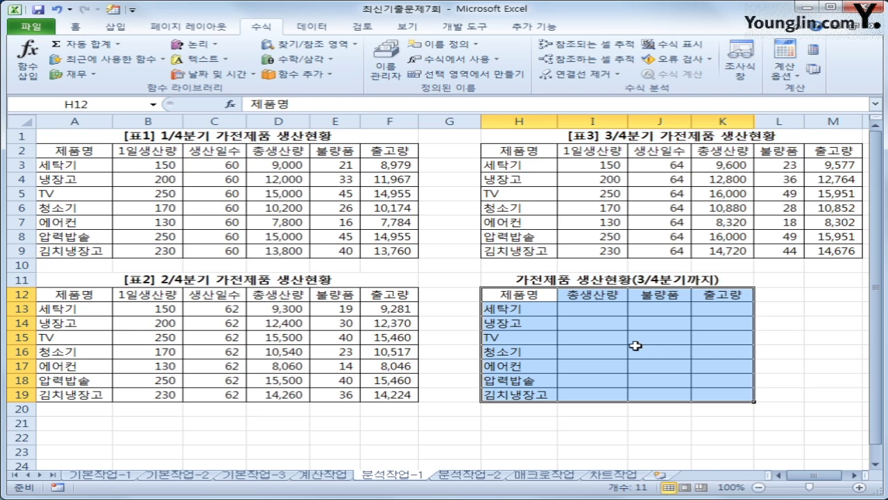
left_click(313, 27)
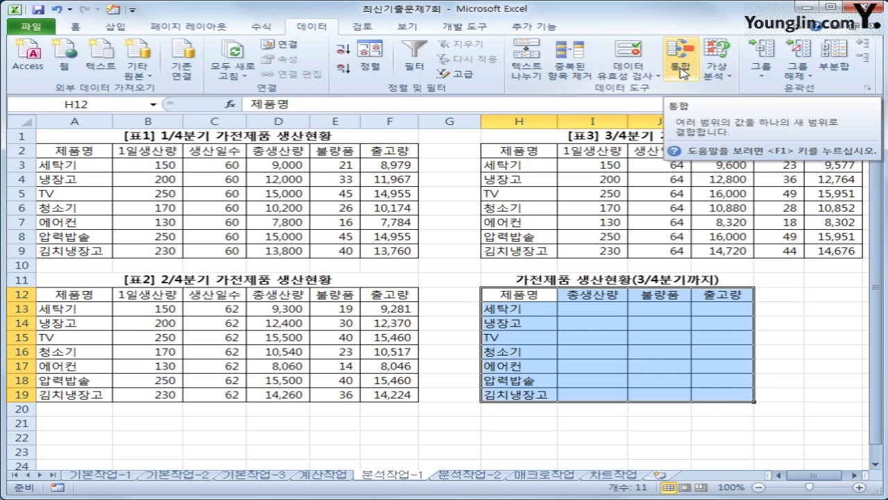
Step: In Consolidate, choose 평균 and add source ranges A2:F9, A12:F19 and H2:M9
left_click(680, 70)
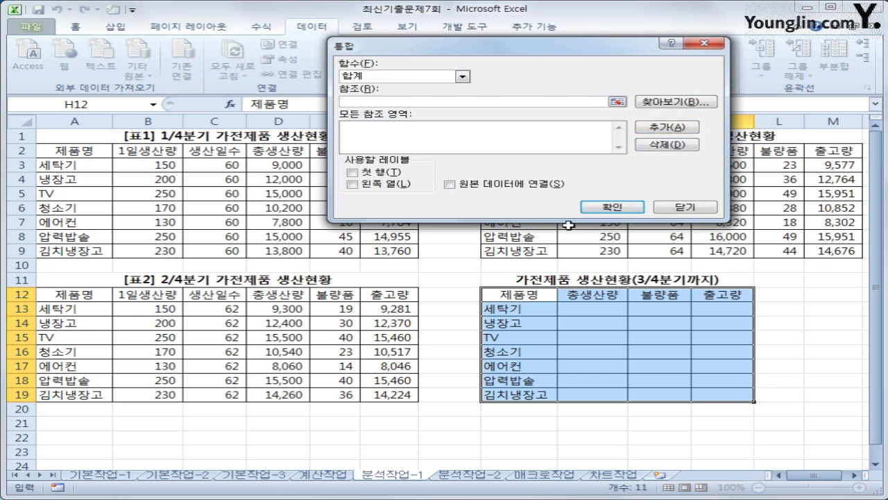
left_click_drag(533, 52, 526, 179)
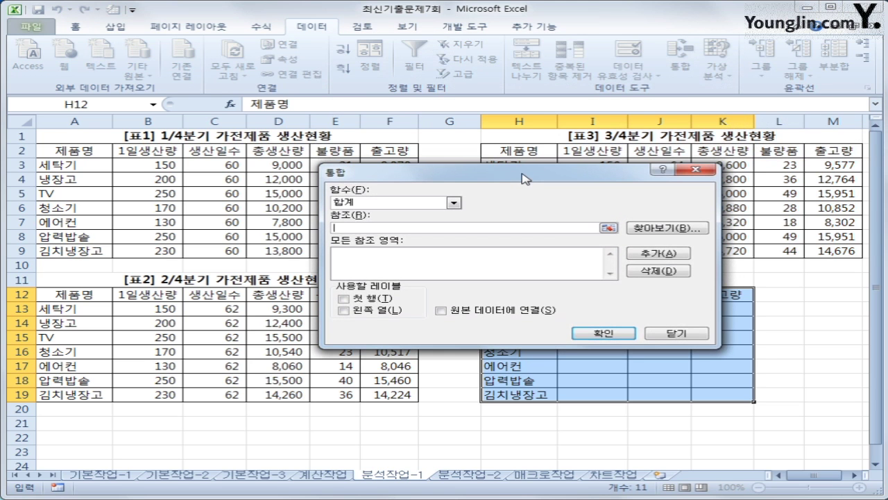
left_click(454, 203)
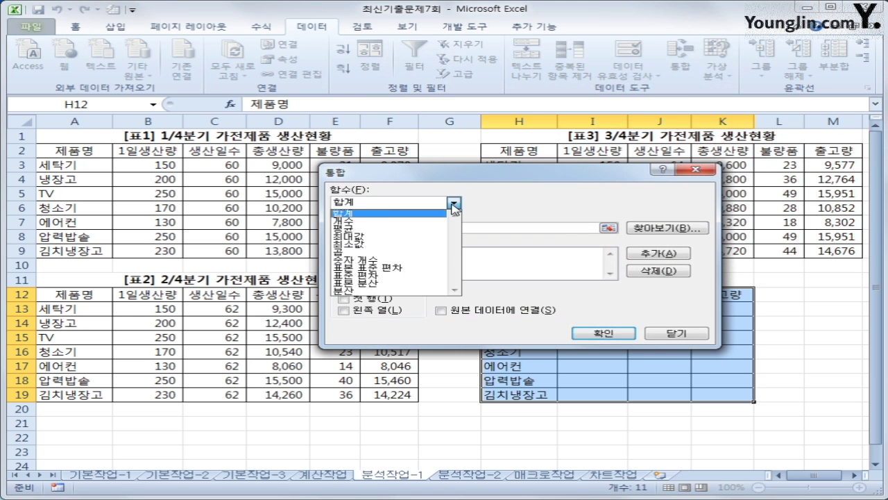
left_click(440, 228)
left_click(437, 228)
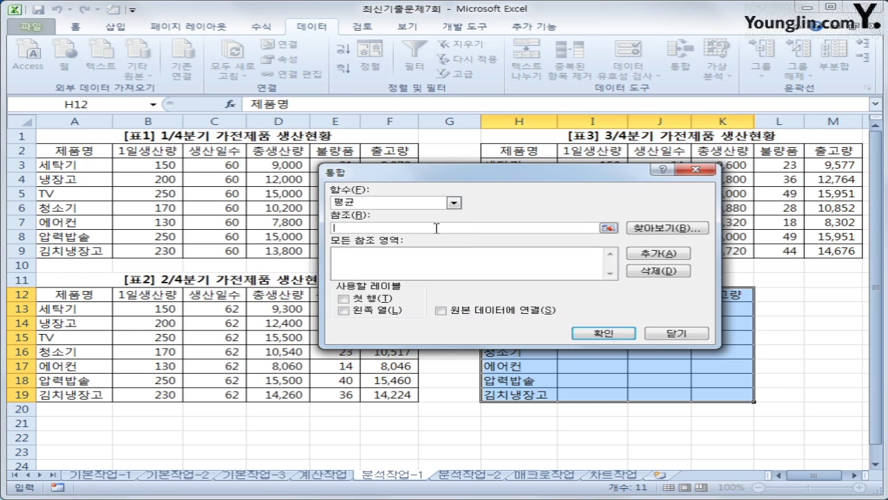
left_click_drag(93, 155, 366, 255)
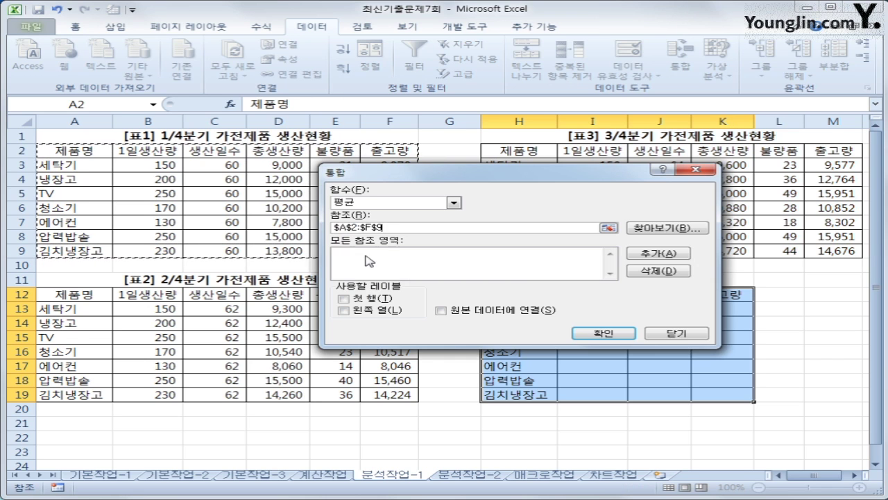
left_click(670, 254)
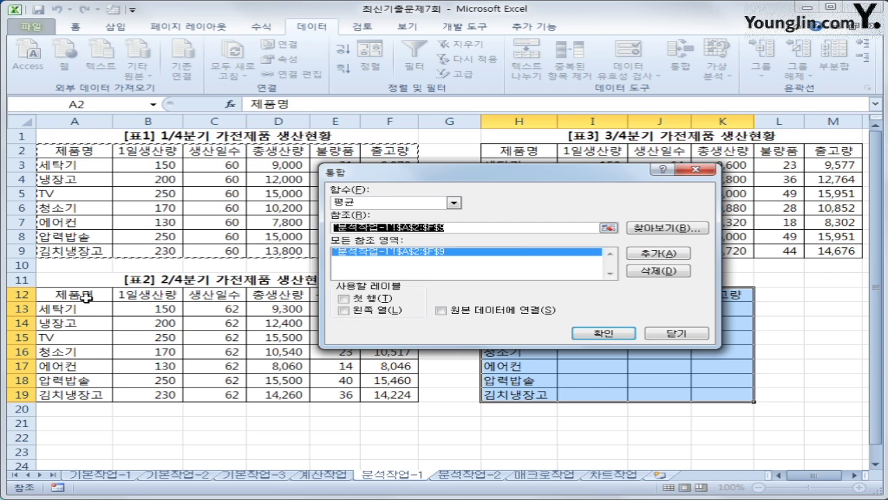
left_click_drag(86, 300, 373, 394)
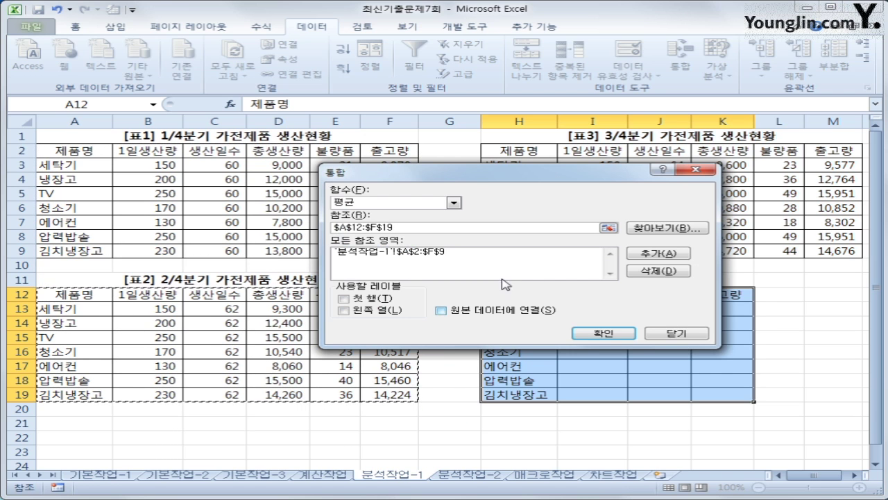
left_click(647, 255)
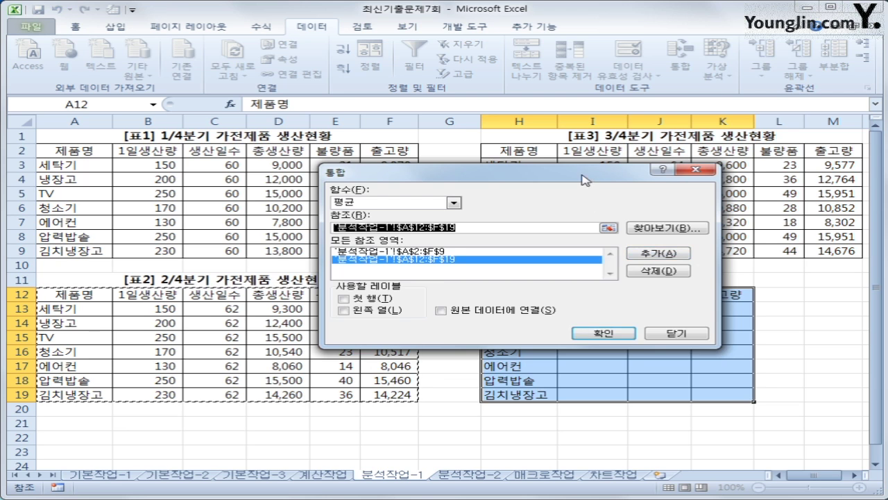
left_click_drag(590, 171, 590, 298)
left_click_drag(513, 149, 823, 251)
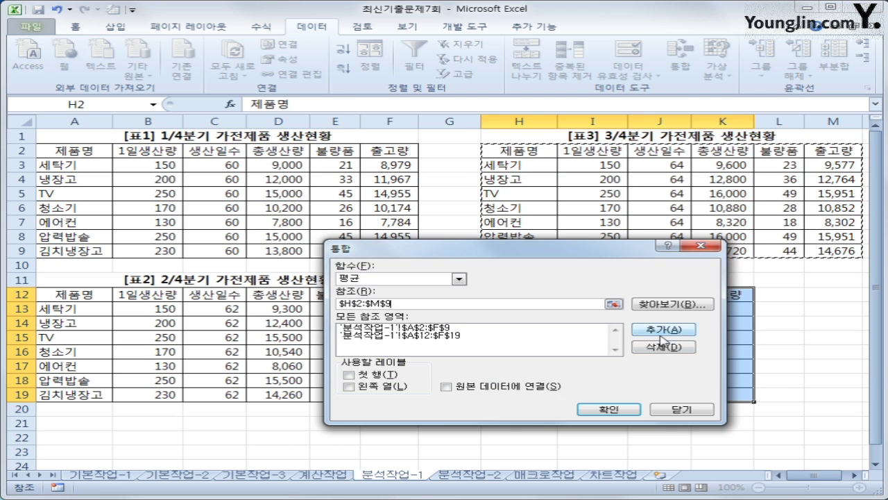
left_click(663, 330)
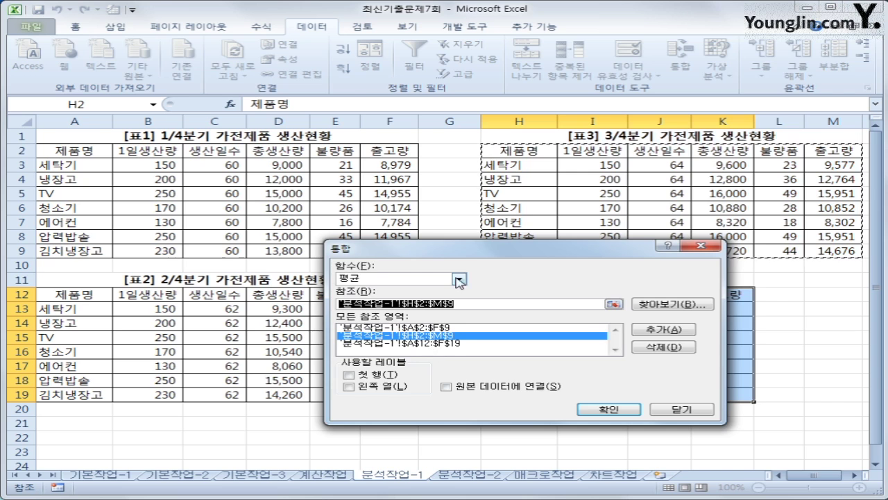
Step: Use the first row and left column as labels and run the consolidation
left_click_drag(462, 256, 505, 61)
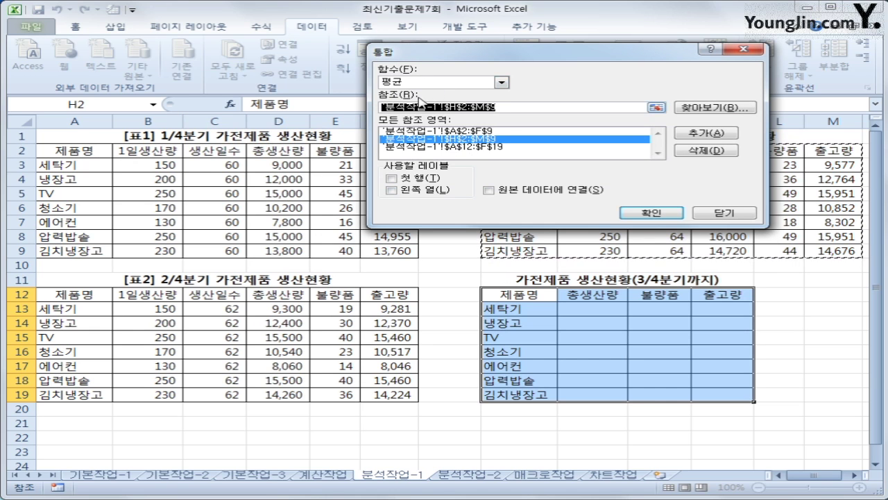
left_click(422, 180)
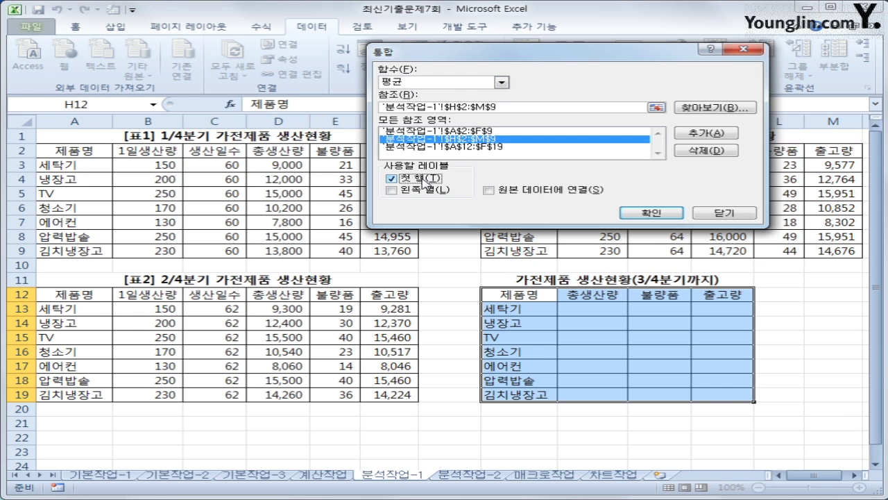
left_click(428, 196)
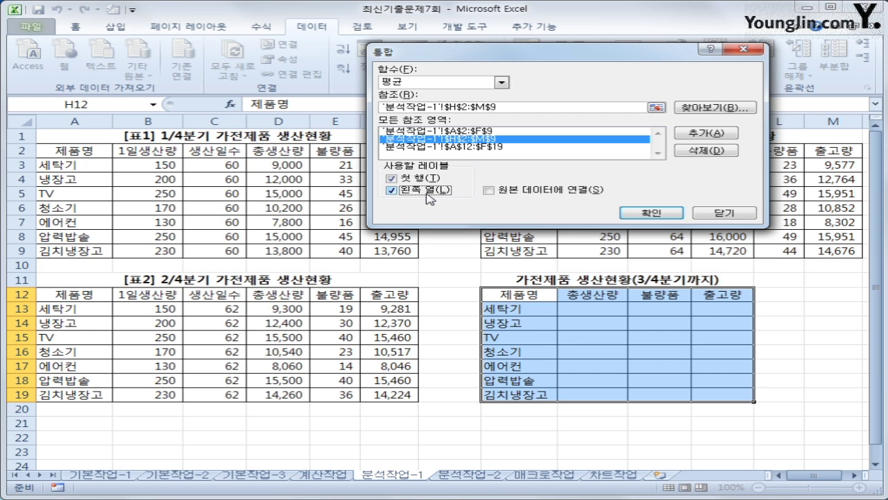
left_click(663, 216)
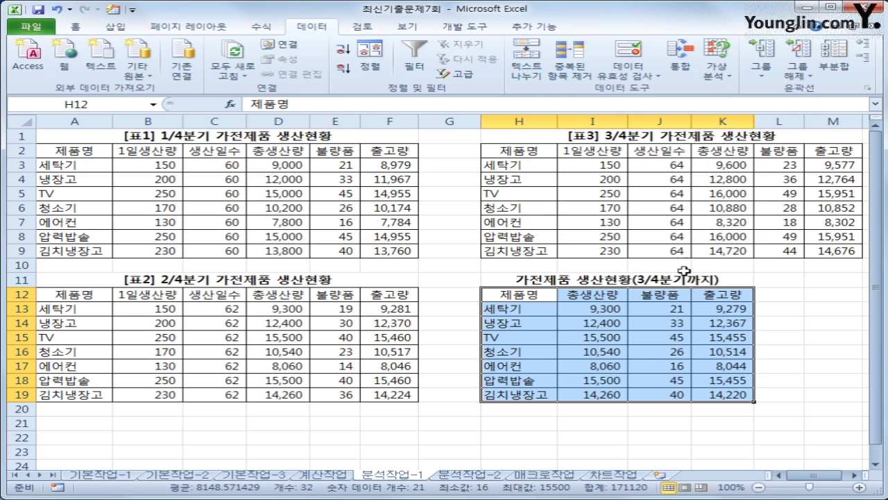
Step: Deselect the summary table and go to the 분석작업-2 sheet
left_click(736, 395)
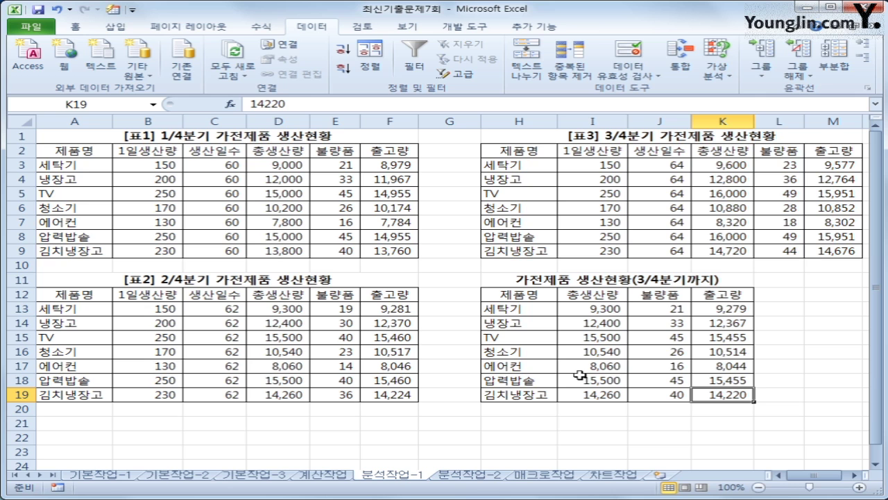
left_click(459, 475)
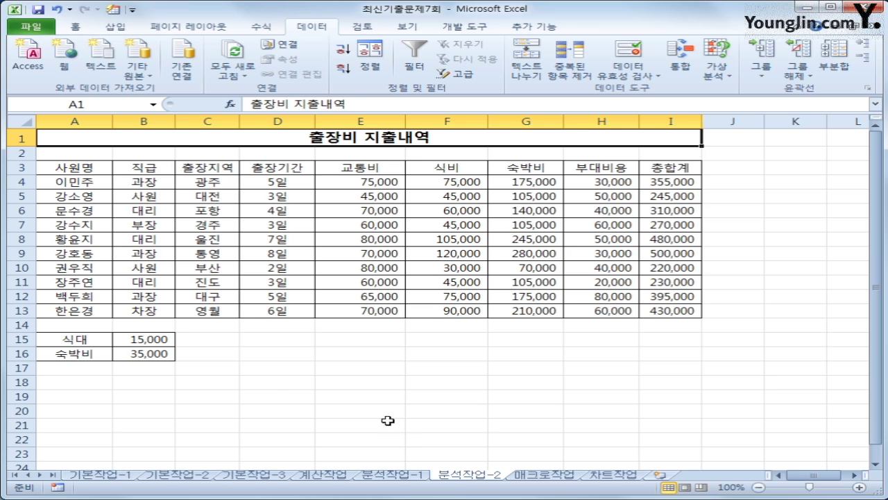
Step: Name cell B15 '식대' and name the total in I4 after its row's employee
left_click(134, 339)
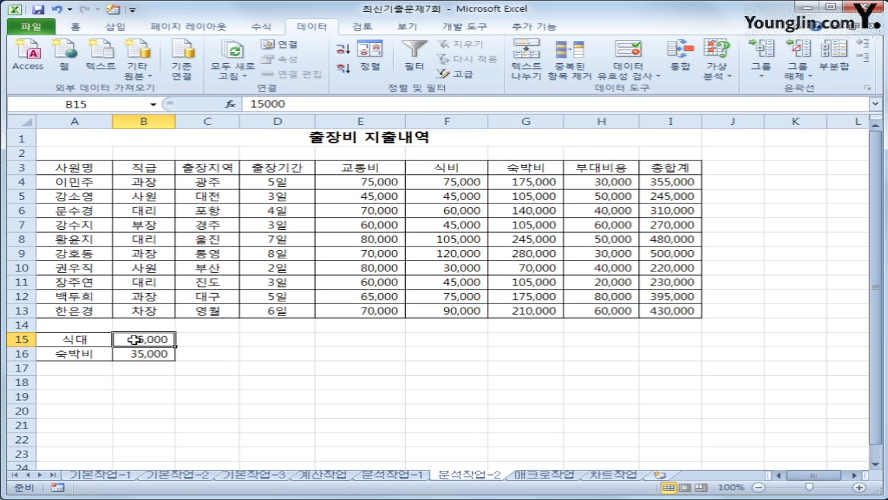
left_click(91, 103)
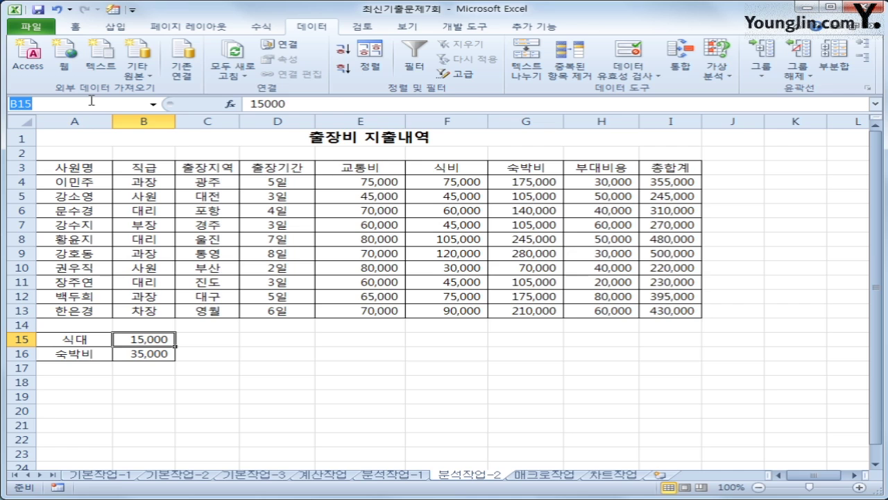
type("식대")
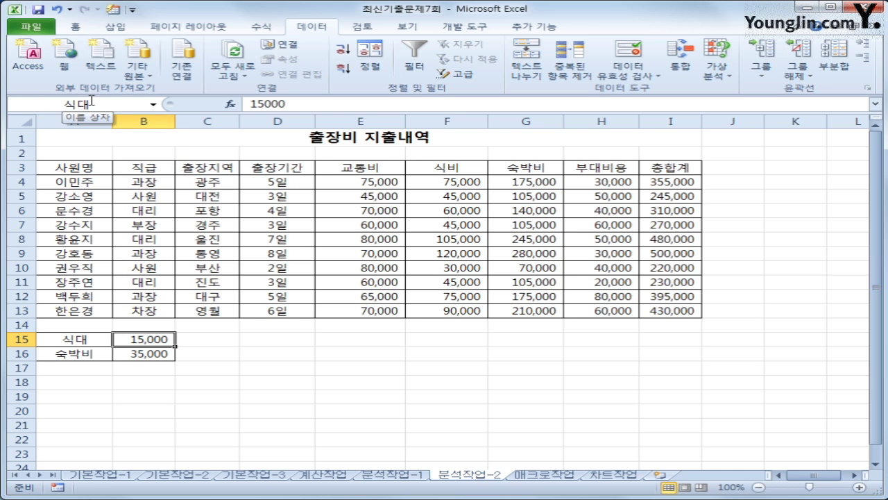
left_click(672, 181)
left_click(116, 104)
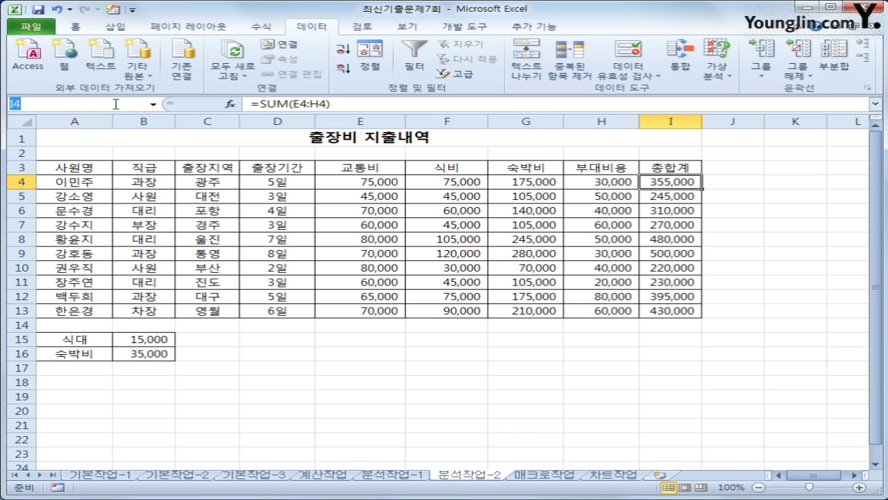
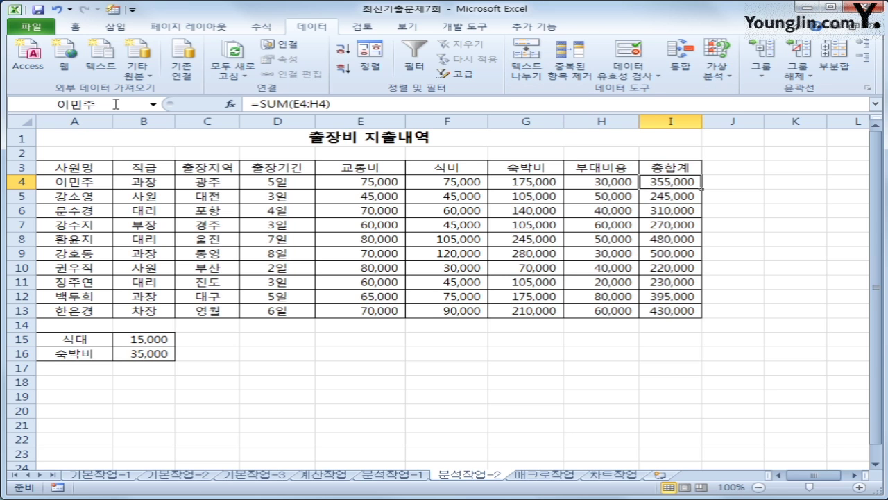
key("Return")
Step: Name the totals in I9 and I12 after their rows' employees, then reselect B15
left_click(661, 245)
left_click(665, 254)
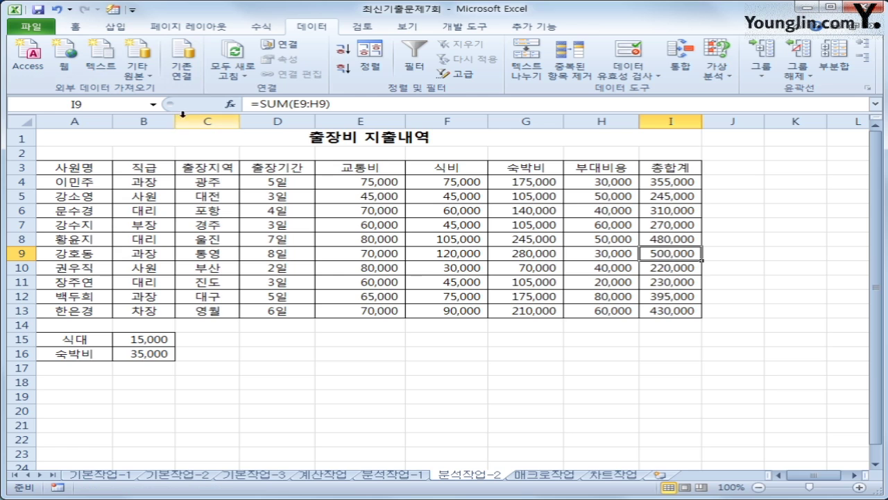
left_click(126, 105)
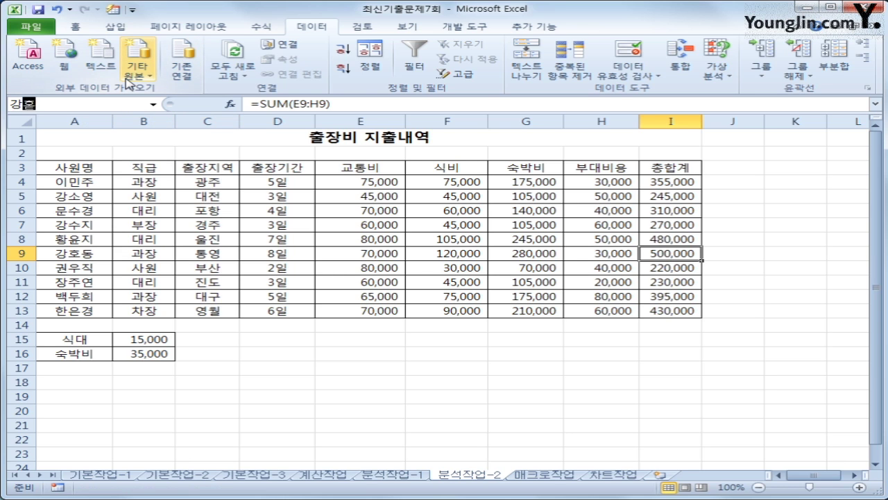
key("Return")
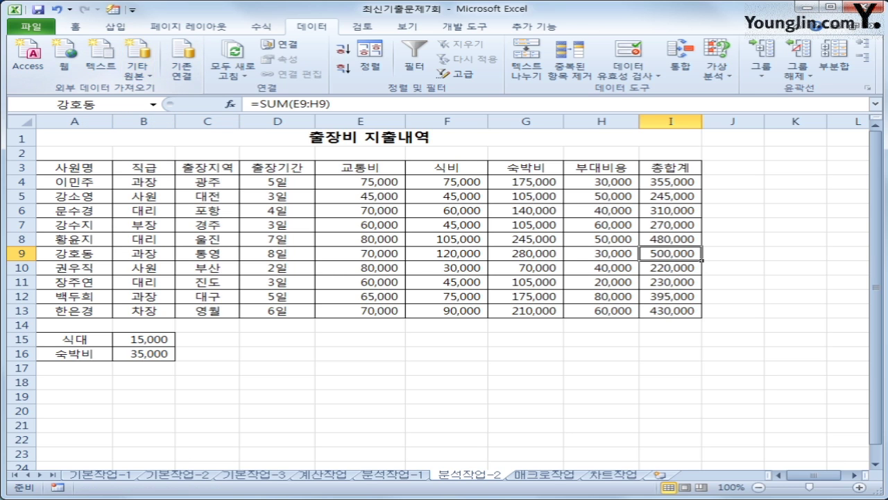
left_click(683, 297)
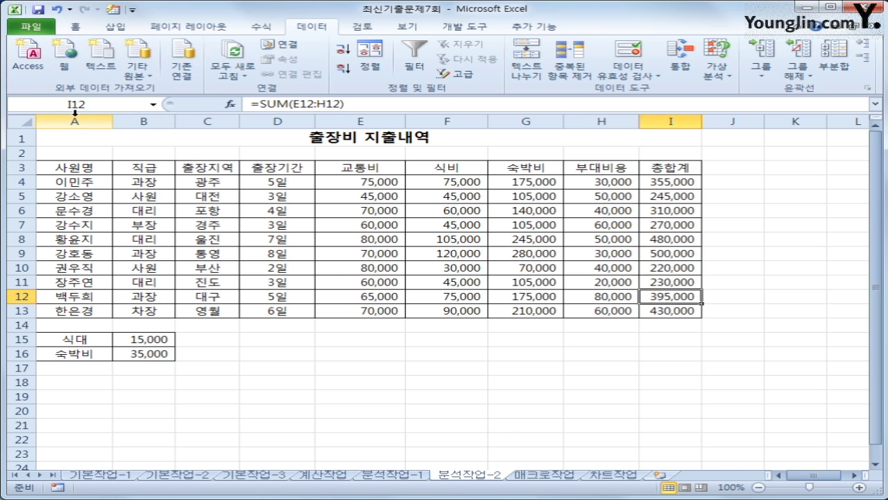
left_click(97, 109)
left_click(150, 340)
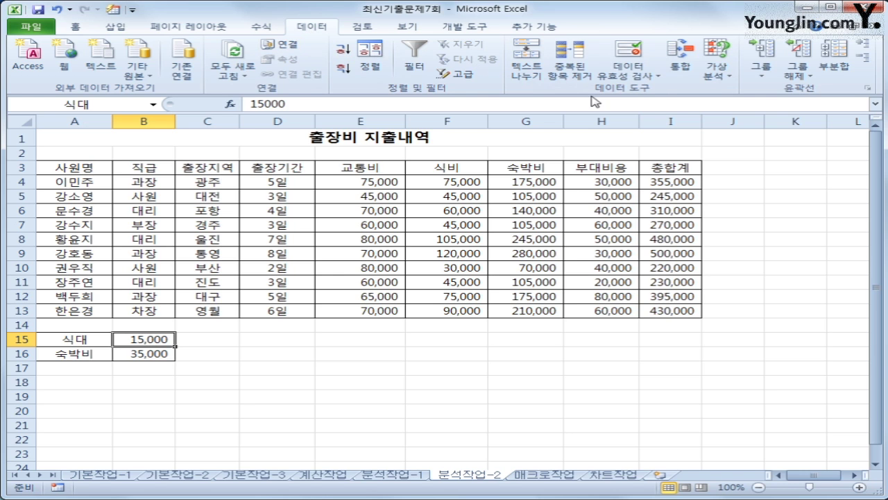
left_click(717, 73)
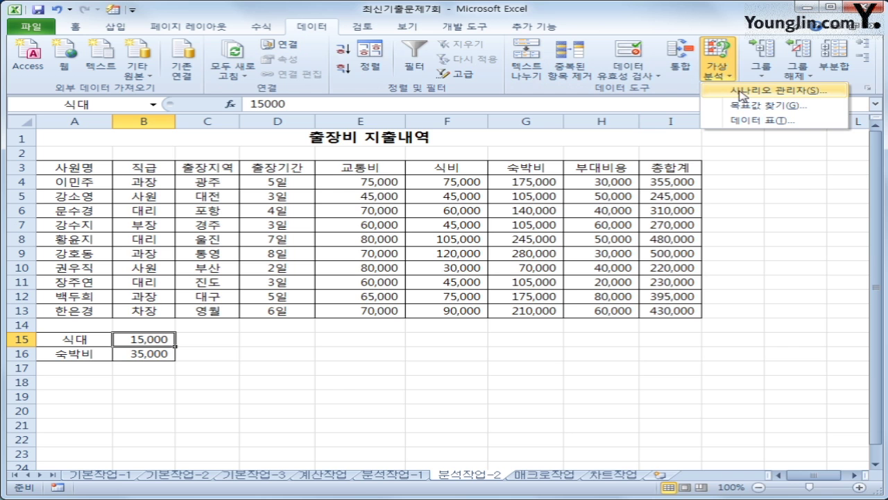
Step: Add a scenario named 식대인상 that sets B15 to 20000
left_click(743, 96)
left_click_drag(555, 40, 495, 157)
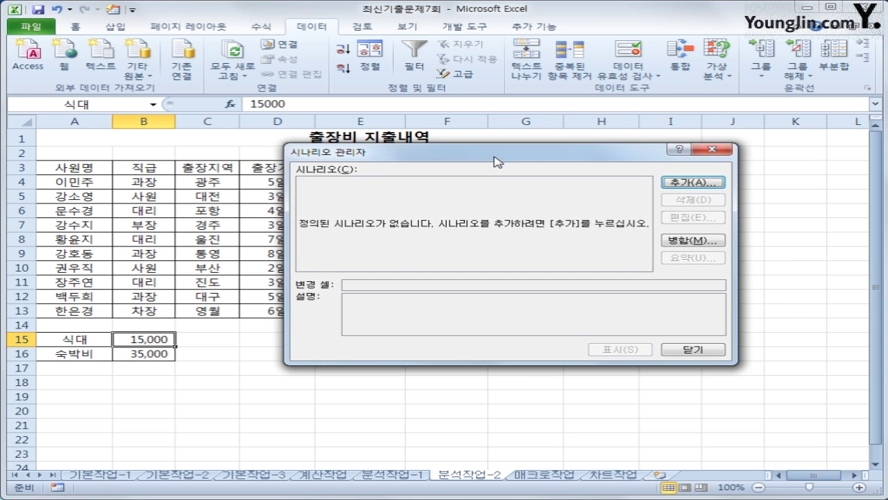
left_click(694, 182)
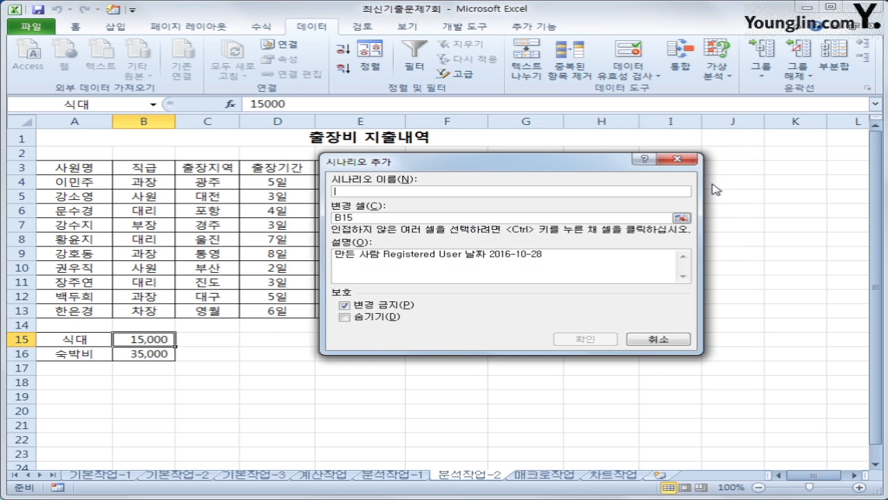
type("식대인상")
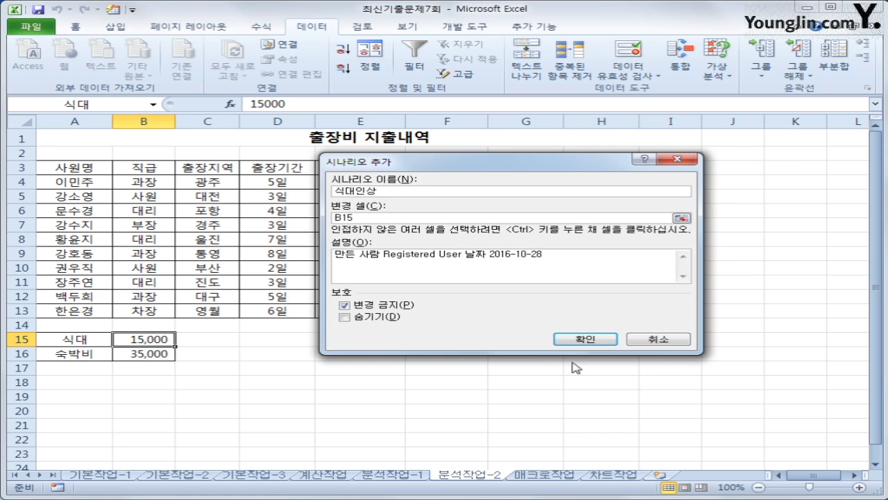
left_click(581, 340)
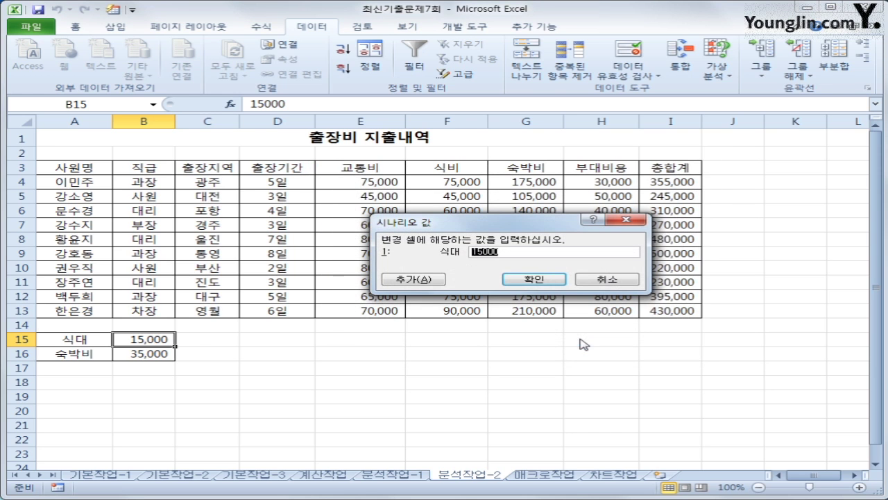
type("20000")
left_click(403, 282)
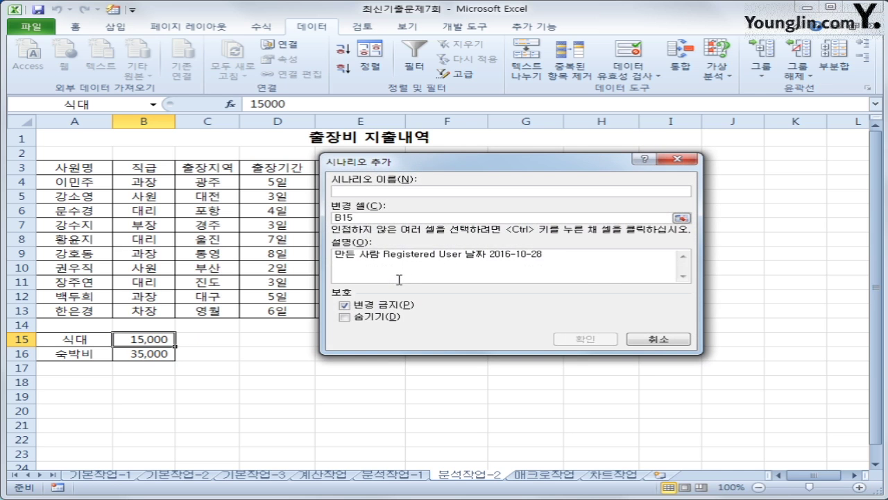
Step: Add a second scenario named 식대인하 that sets B15 to 12000
type("식대인하")
key("Tab")
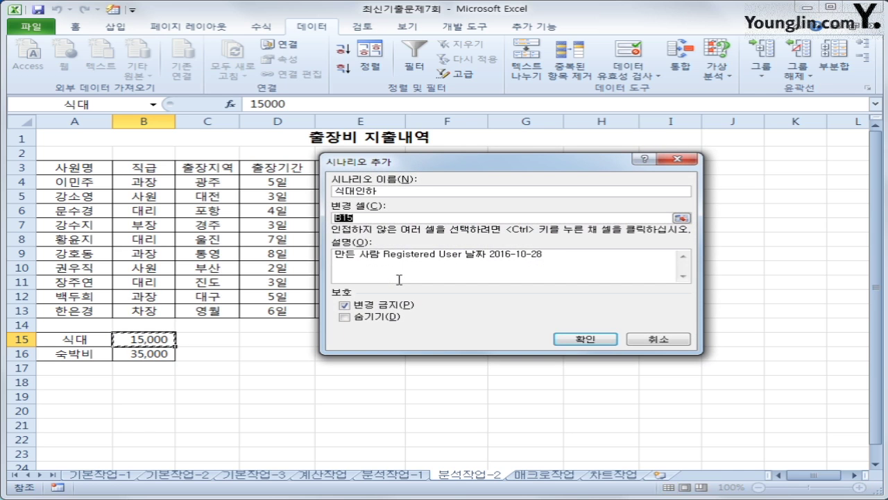
left_click(574, 339)
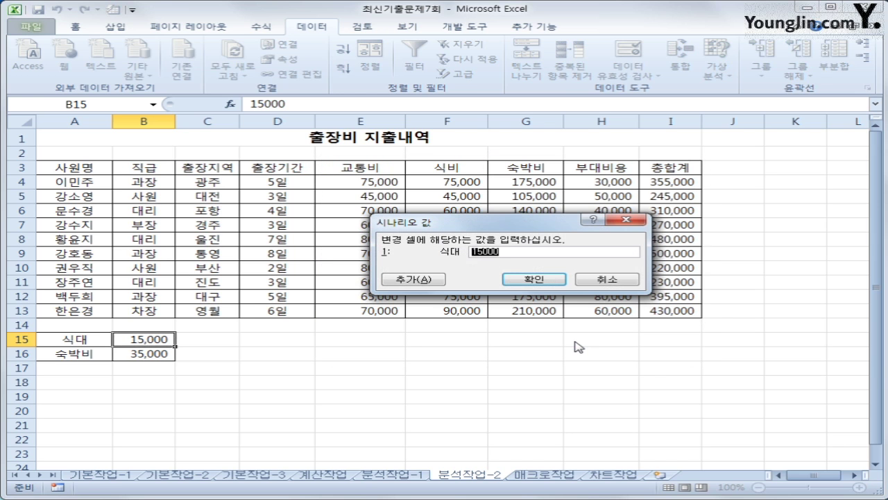
type("120000")
key("BackSpace")
left_click(559, 285)
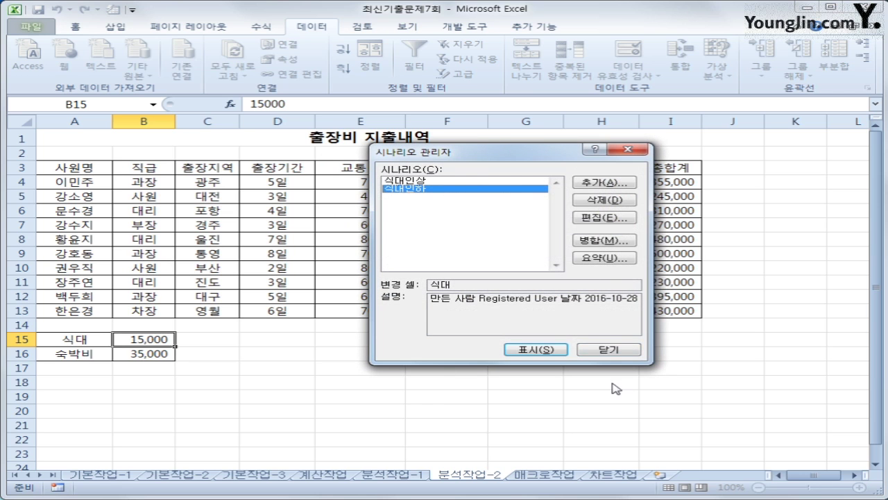
left_click(610, 259)
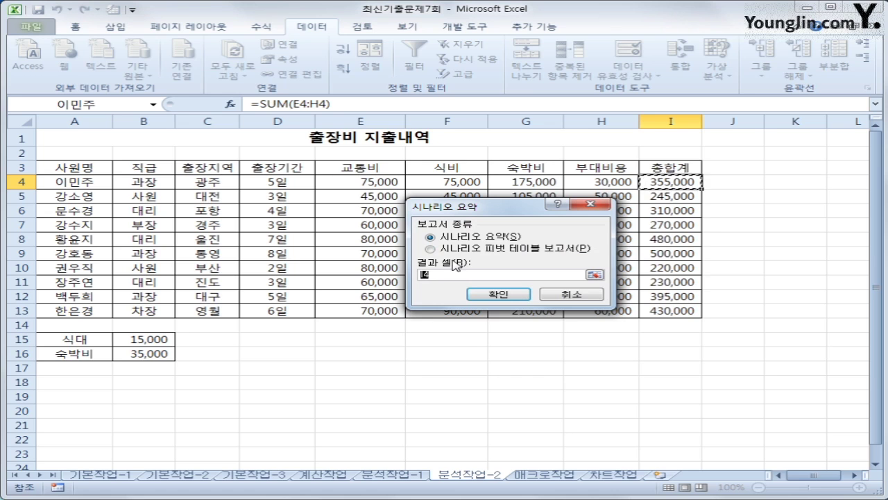
Step: Generate the scenario summary report with result cells I4, I9 and I12
left_click(686, 180)
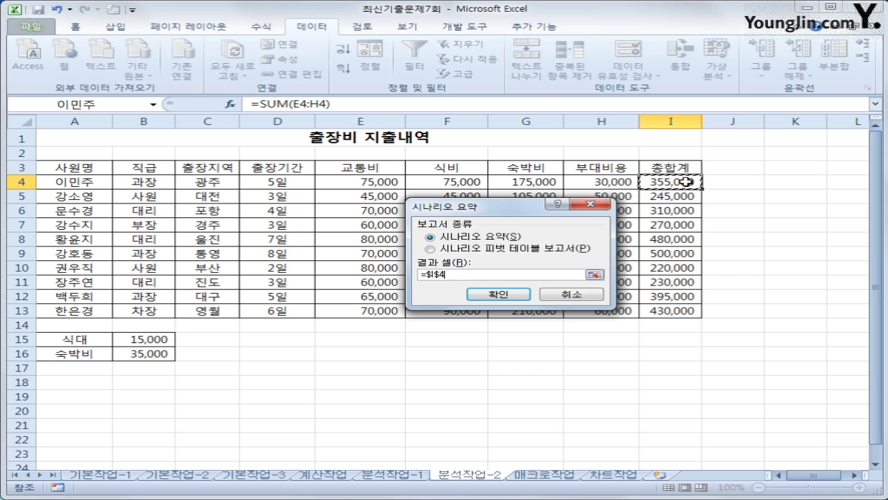
type(",")
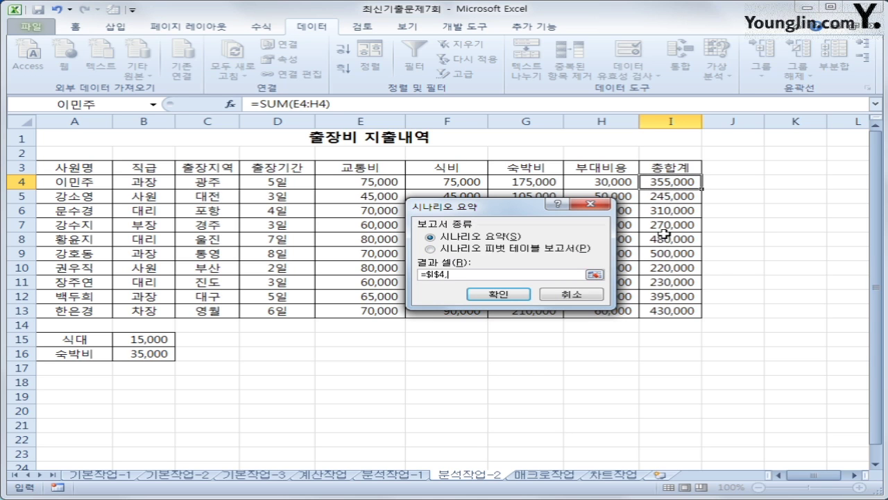
left_click(666, 254)
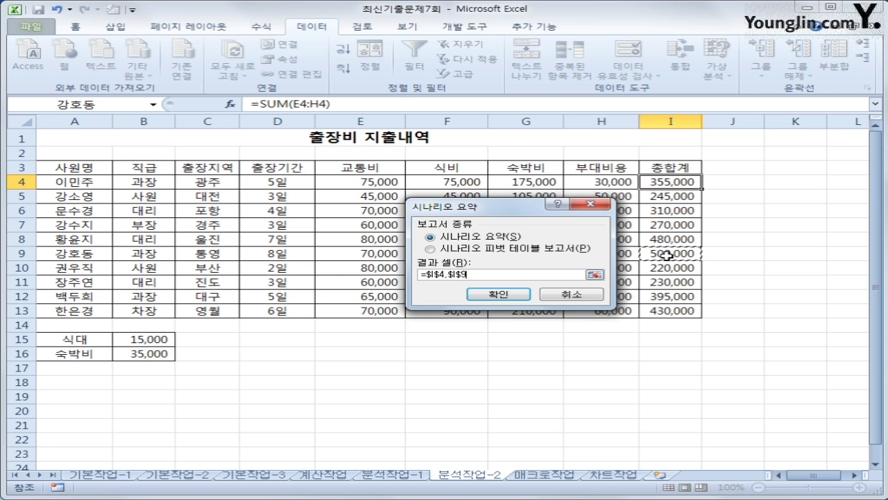
type(",")
left_click(663, 297)
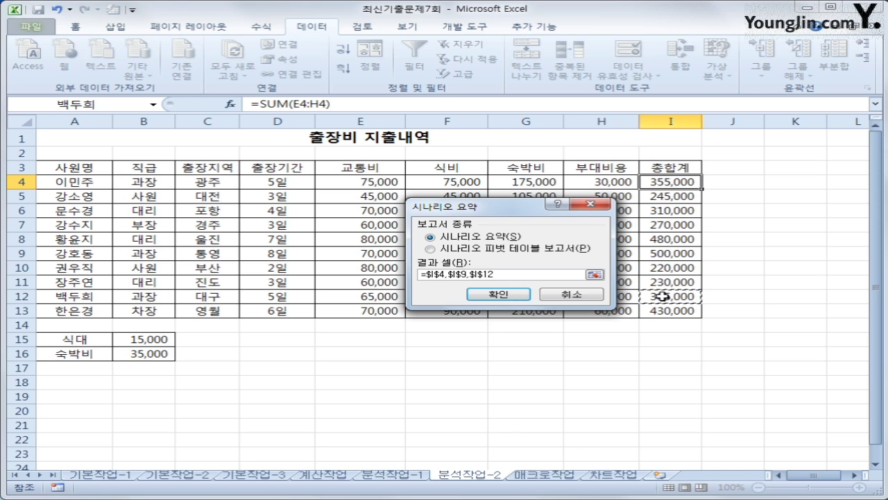
left_click(510, 295)
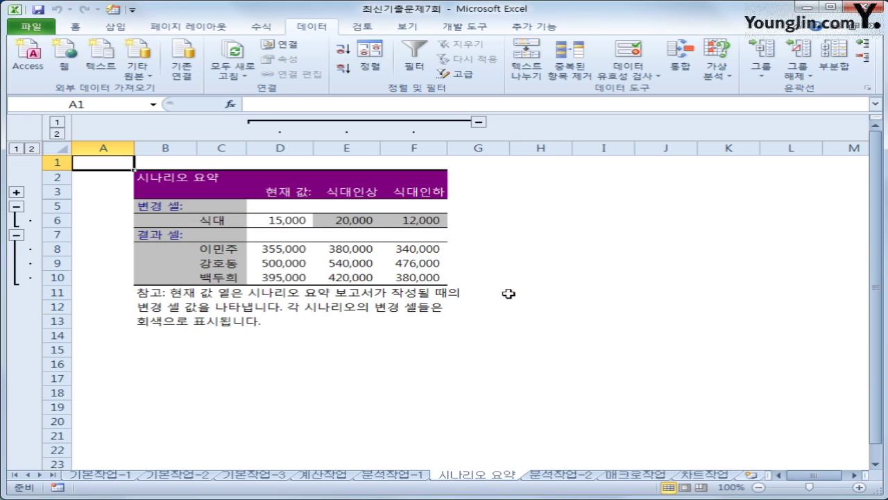
left_click(547, 476)
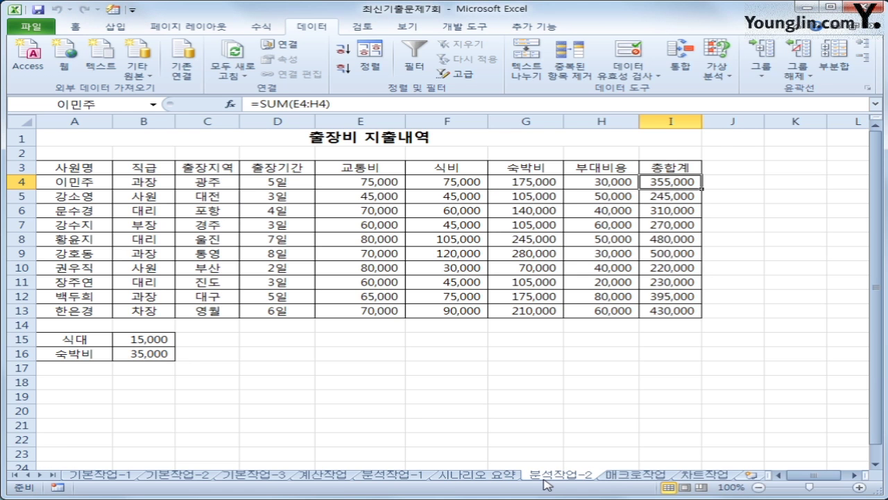
left_click(501, 477)
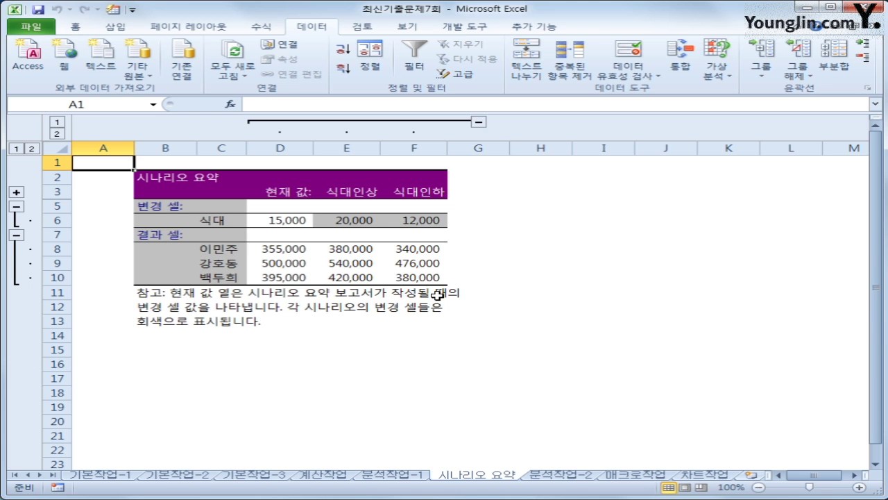
Step: Go to the 매크로작업 payroll sheet, select J8, and show the Developer commands
left_click(647, 477)
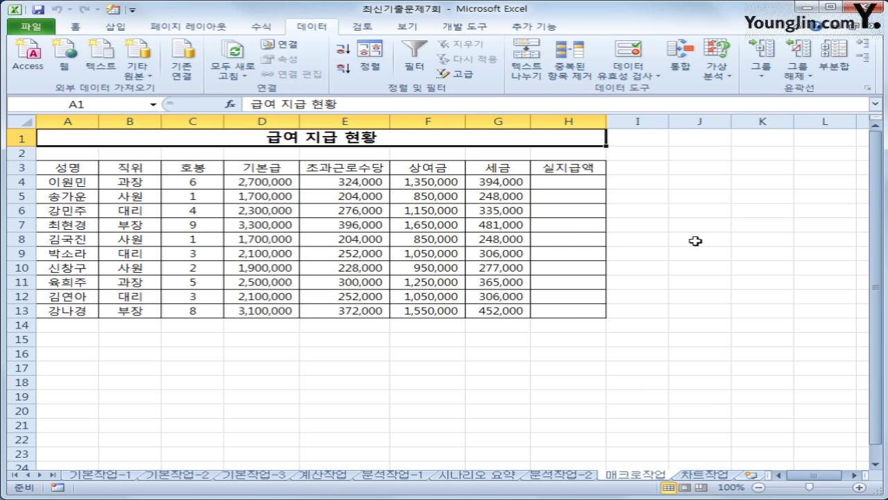
left_click(695, 241)
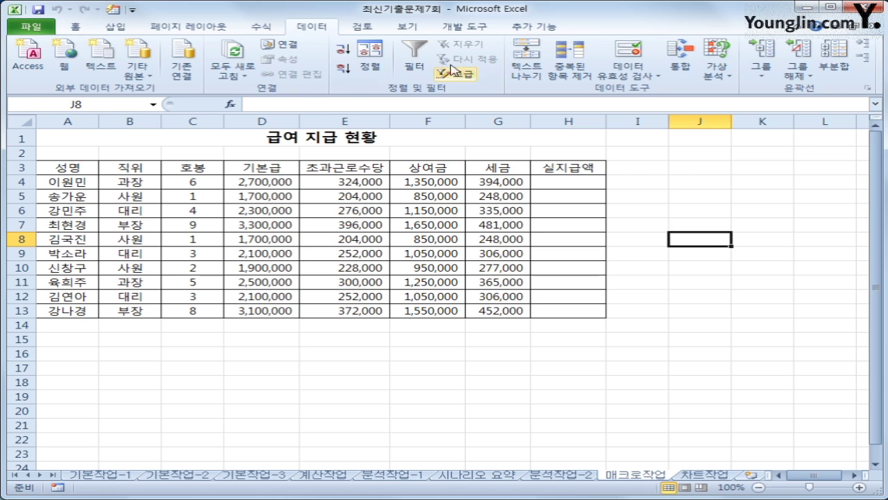
left_click(465, 27)
Step: Begin recording a macro named 지급액 in the current workbook, then select H4
left_click(115, 44)
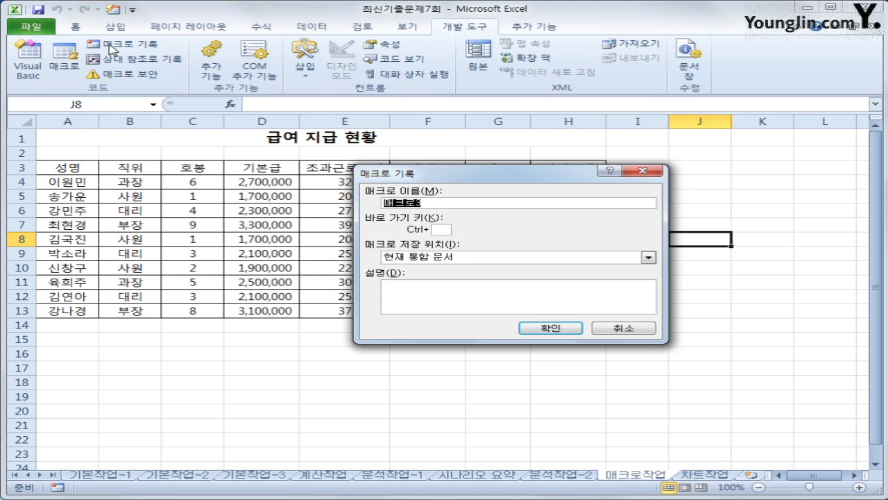
type("지급매")
type("액")
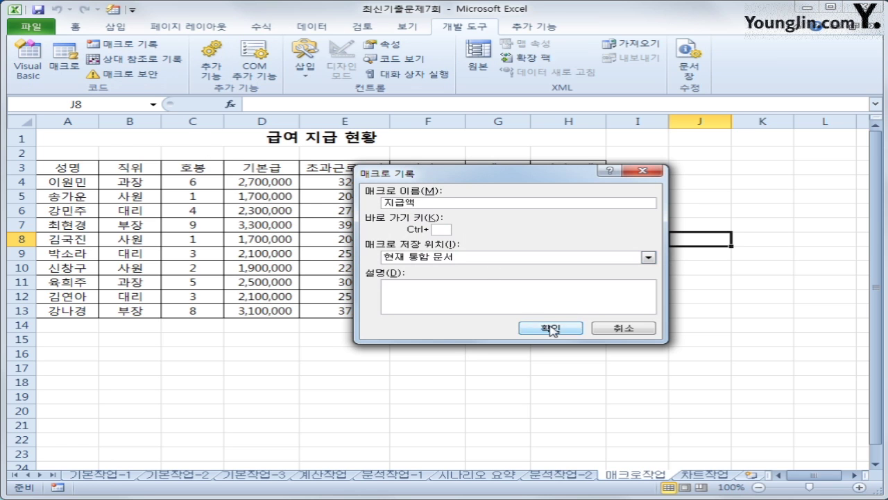
left_click(552, 329)
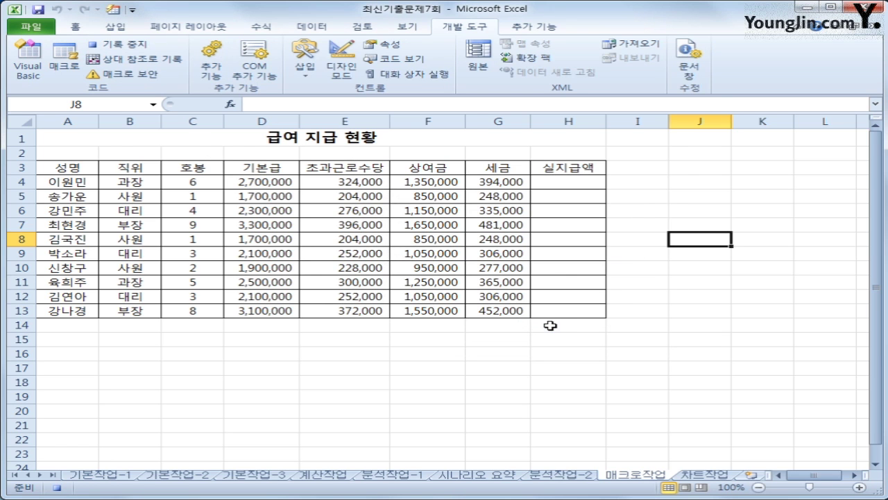
left_click(565, 181)
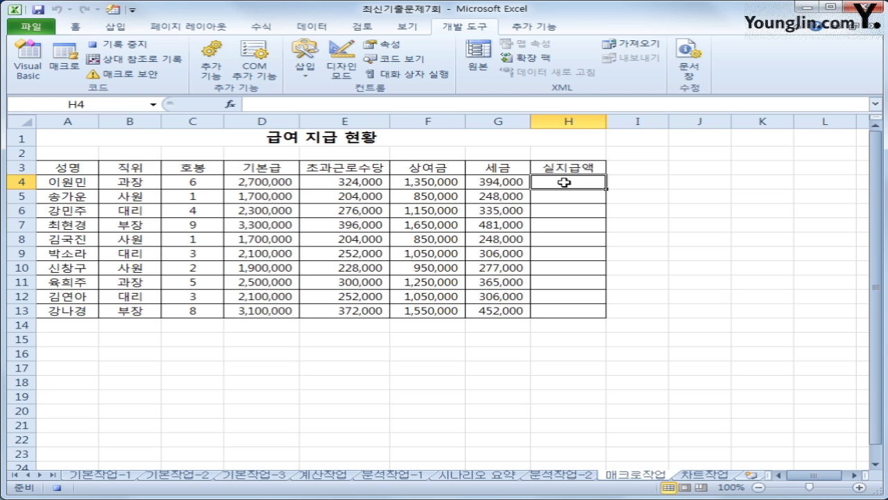
Step: Enter the net pay formula =SUM(D4:F4)-G4 in H4
type("=")
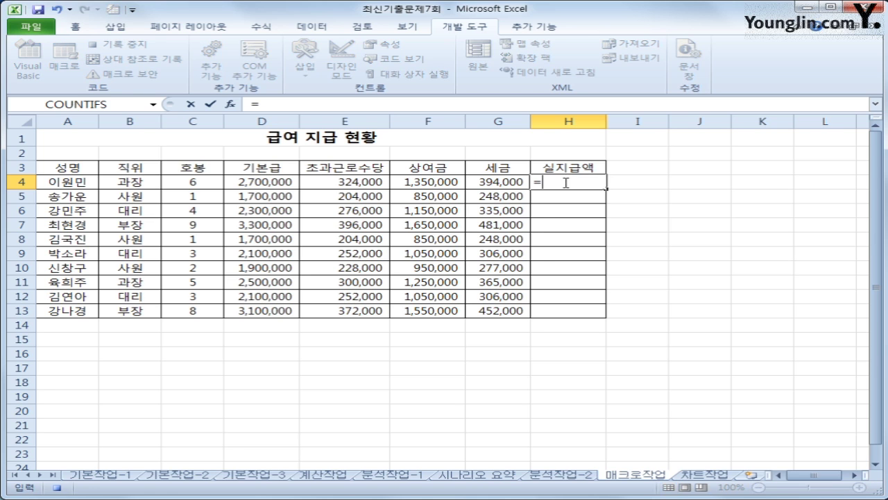
type("sum(")
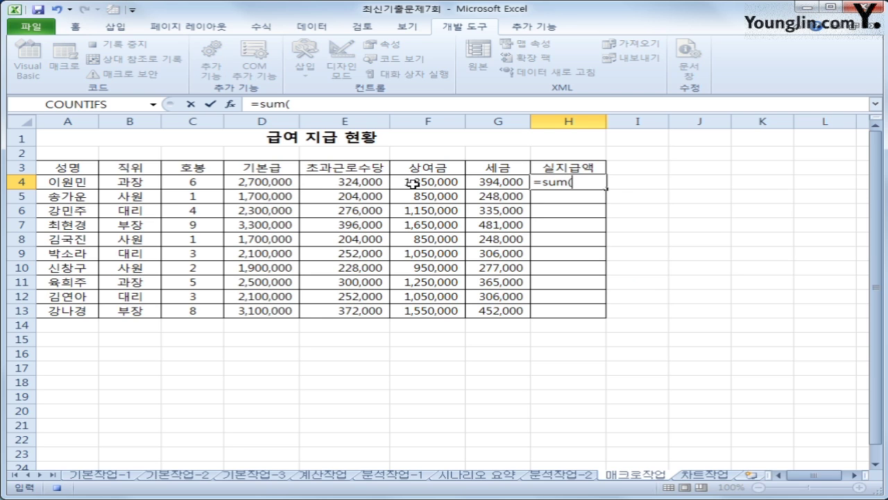
left_click(283, 178)
left_click_drag(282, 179, 420, 180)
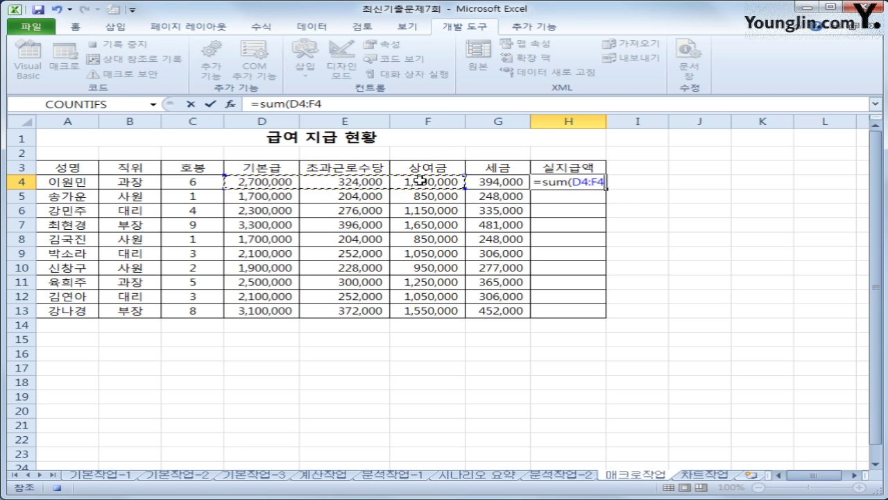
type(")-")
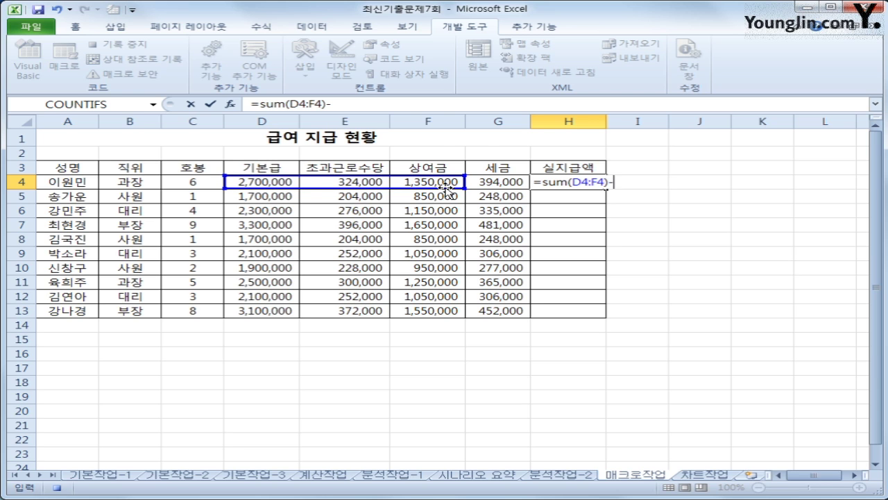
left_click(500, 182)
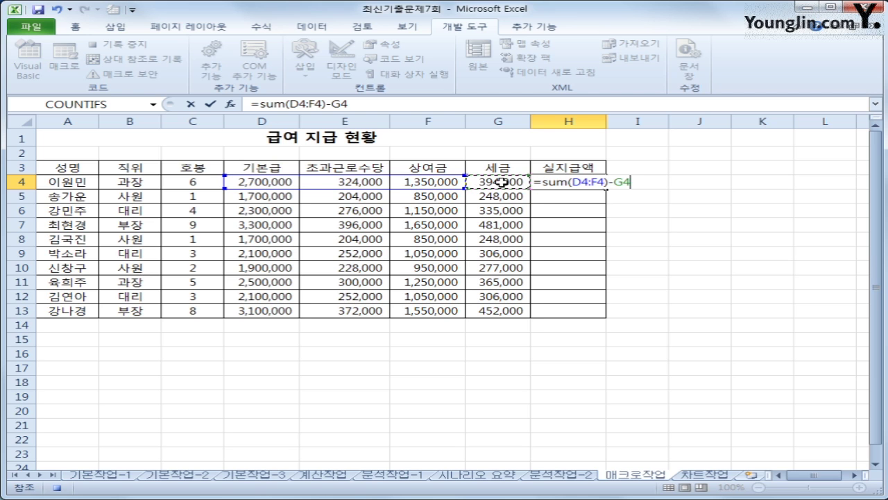
key("Return")
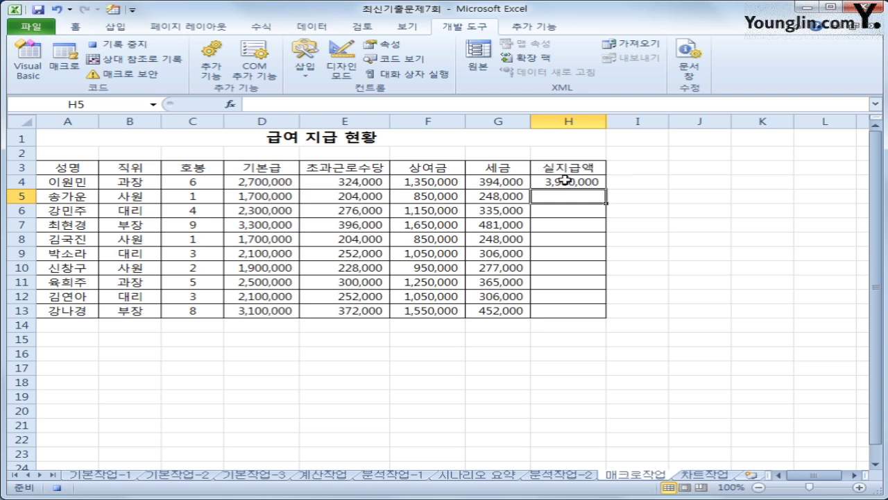
Step: Copy the H4 formula down through H13
left_click(566, 181)
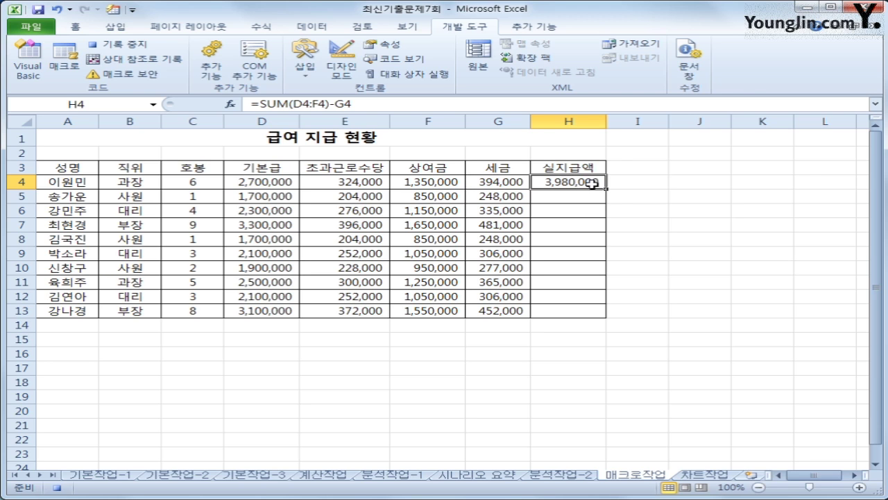
left_click_drag(605, 188, 586, 312)
left_click(585, 311)
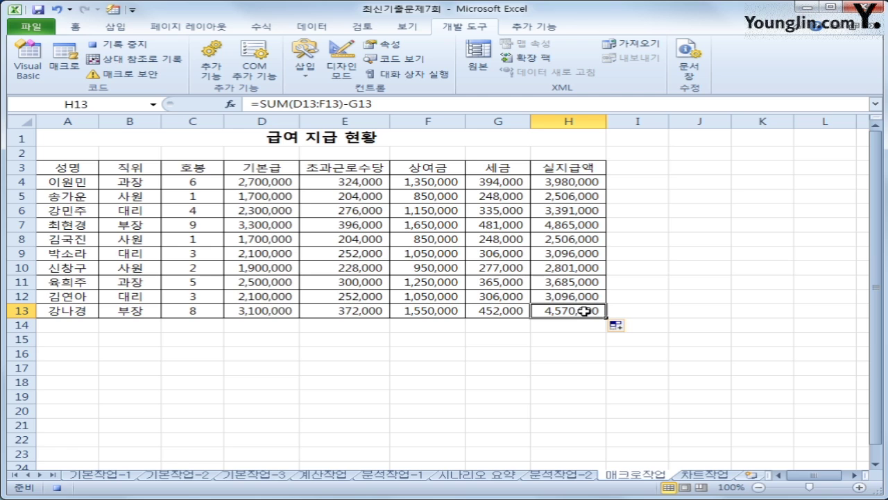
Step: Stop the 지급액 macro recording
left_click(115, 44)
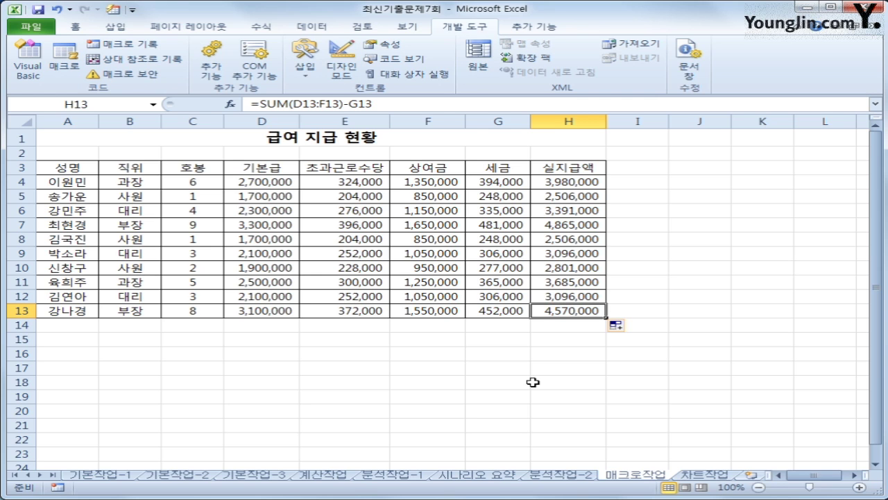
Step: Draw a rectangle over B15:C16 and label it 지급액
left_click(116, 28)
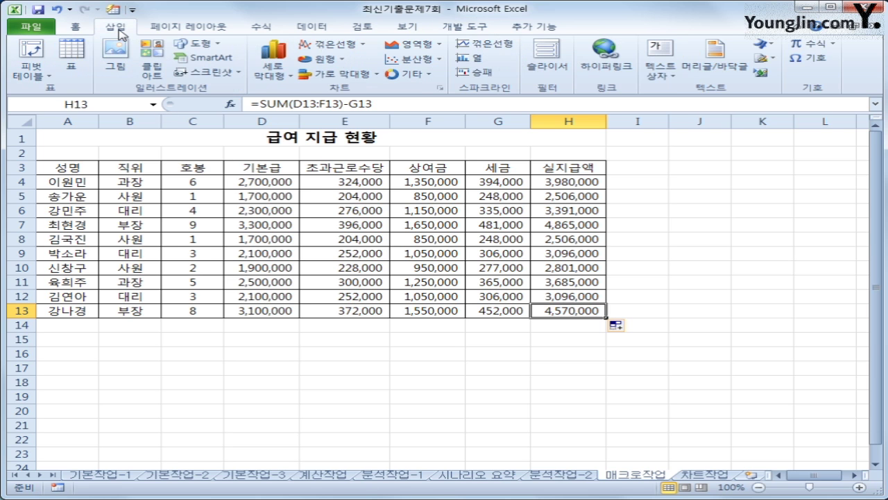
left_click(197, 43)
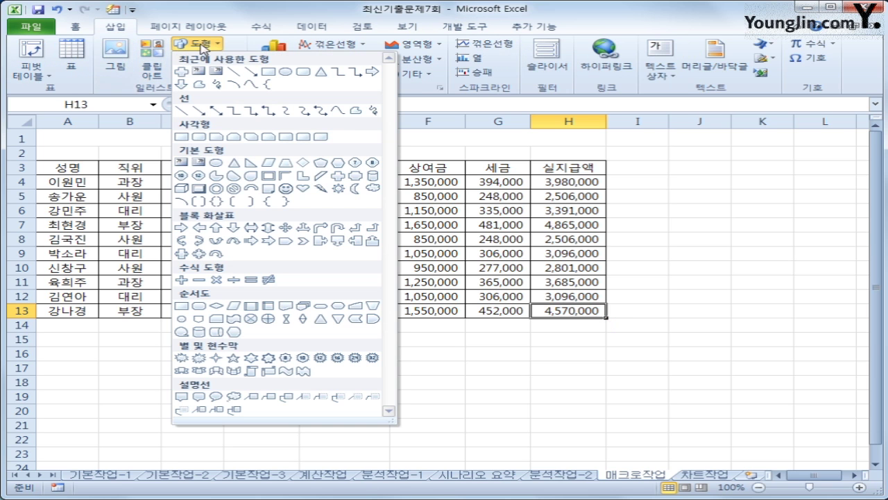
left_click(184, 137)
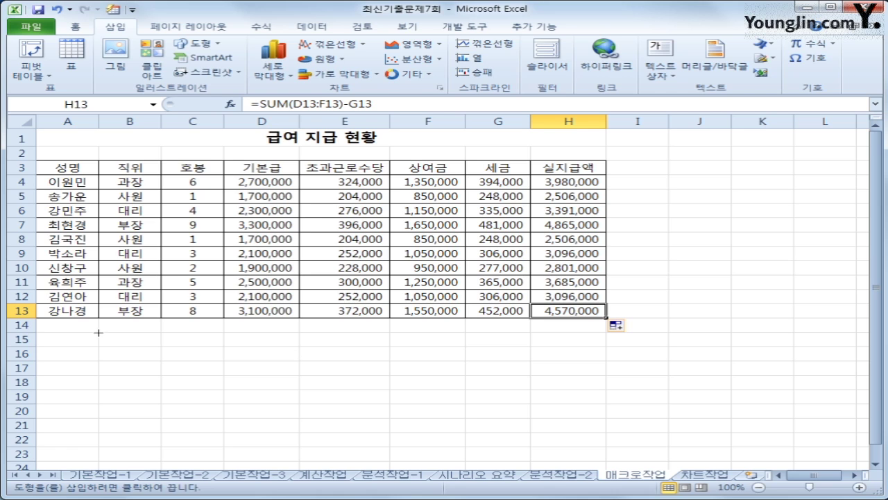
left_click_drag(98, 333, 198, 362)
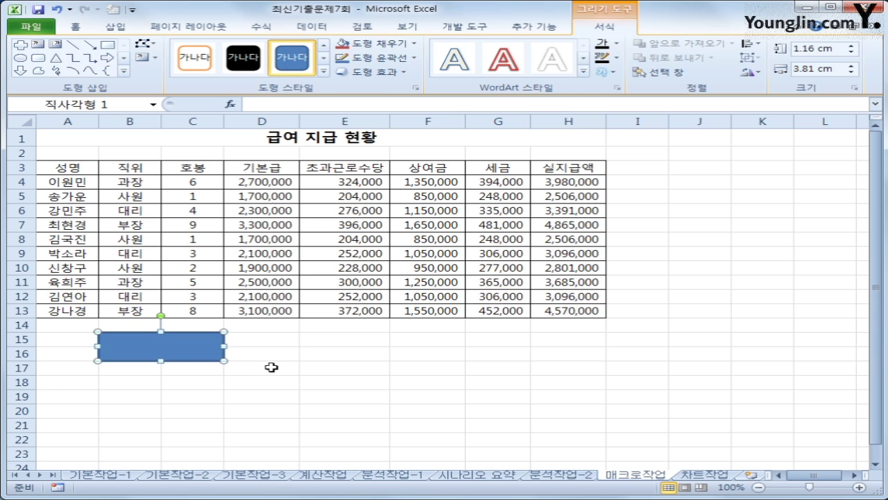
type("aozm")
key("BackSpace")
key("BackSpace")
key("BackSpace")
key("BackSpace")
type("지급액")
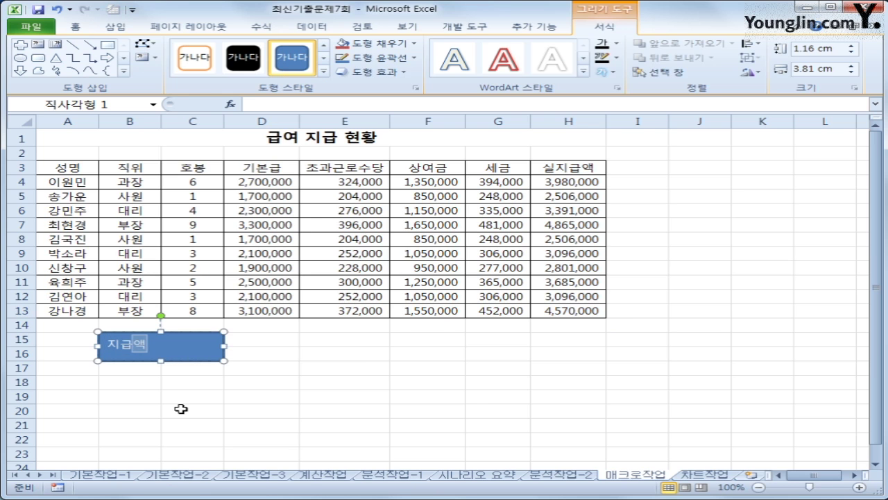
Step: Assign the 지급액 macro to the 지급액 rectangle
right_click(210, 352)
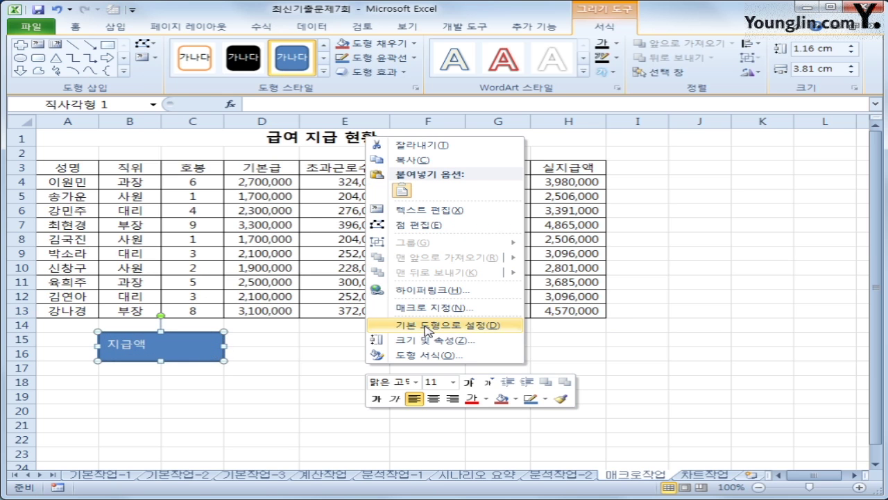
left_click(431, 307)
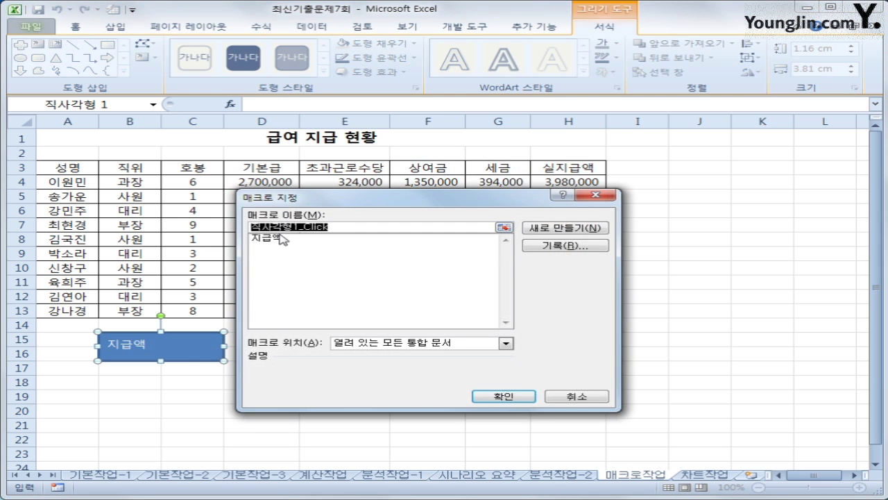
left_click(279, 240)
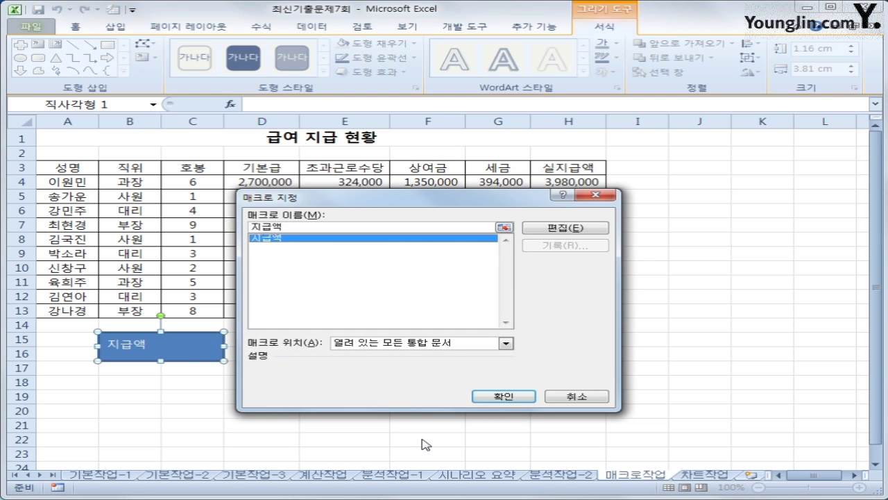
left_click(487, 399)
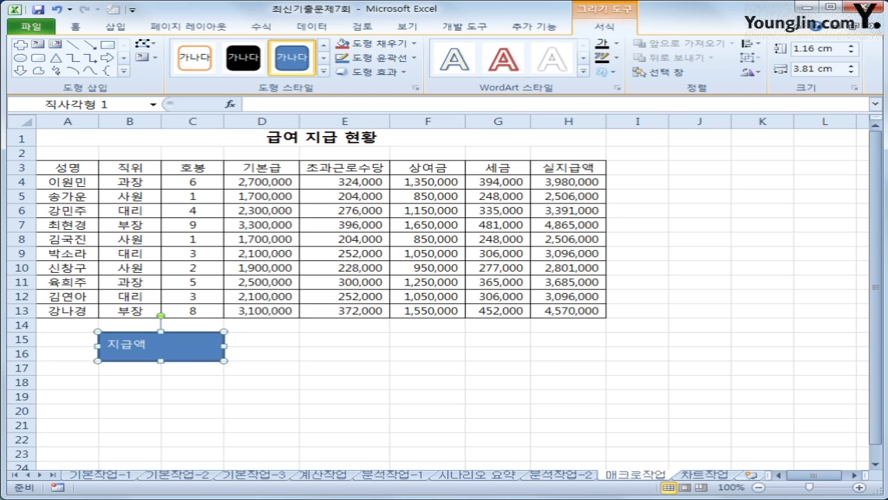
left_click(75, 27)
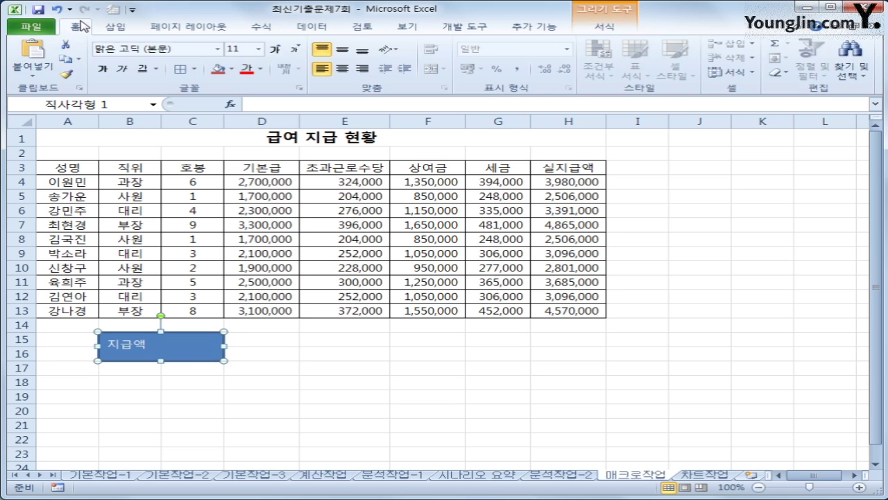
Step: Center the 지급액 label vertically and horizontally within the rectangle
left_click(341, 50)
left_click(342, 69)
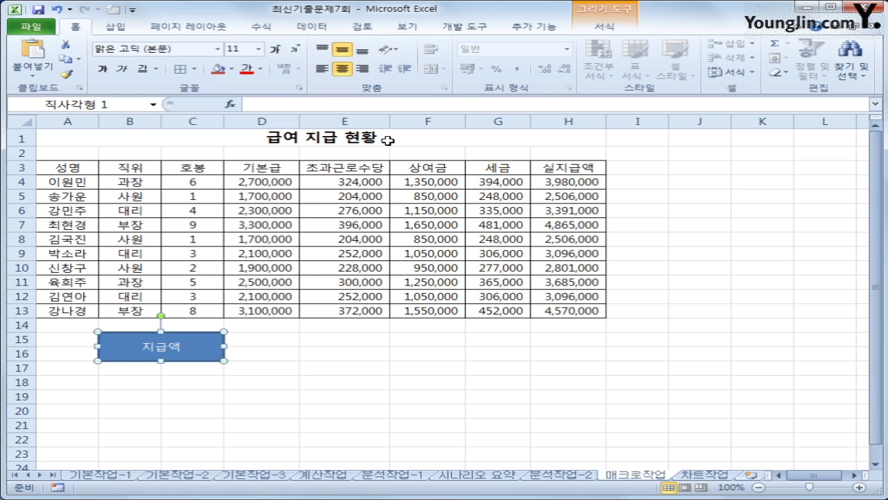
left_click(708, 195)
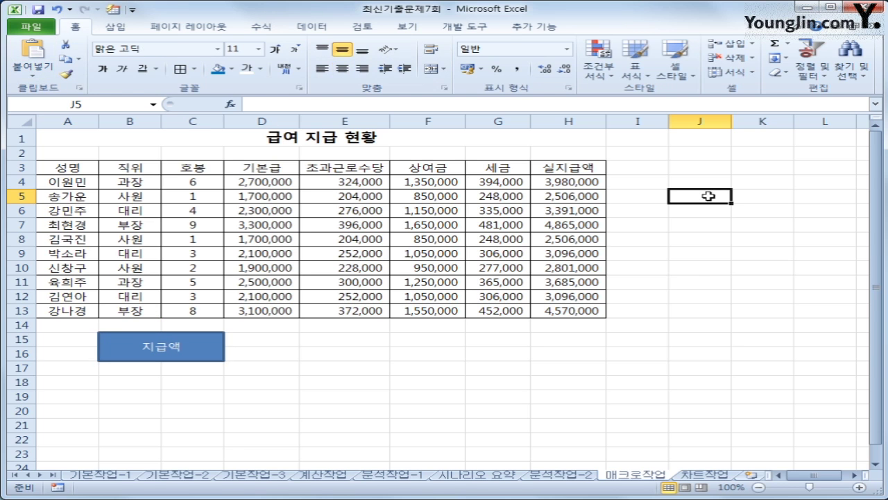
left_click(484, 27)
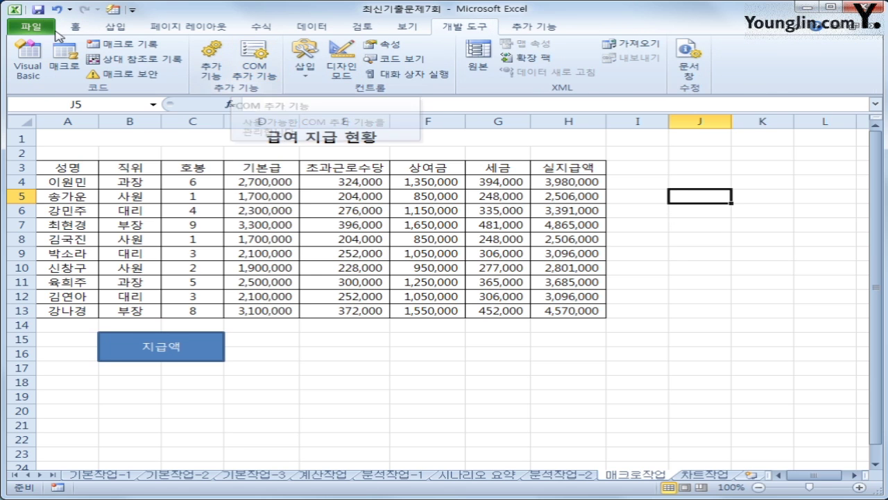
Step: Start recording a macro, entering 서식 as its name
left_click(109, 44)
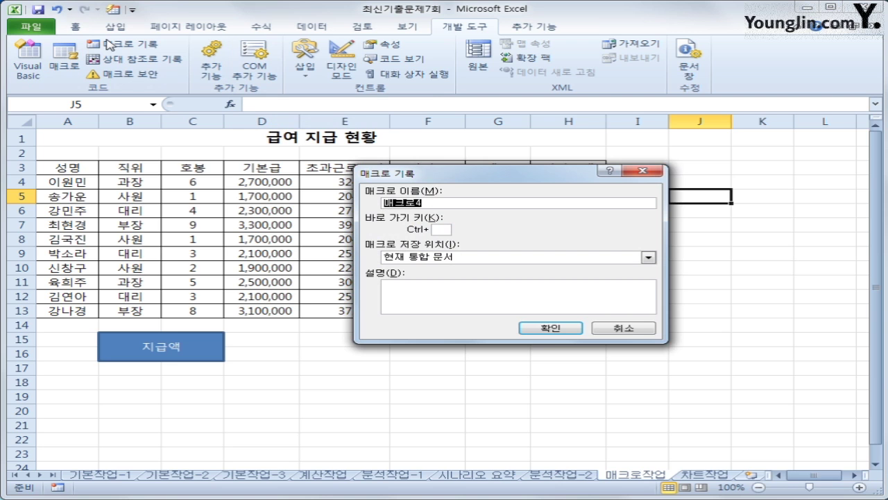
type("서식")
key("Return")
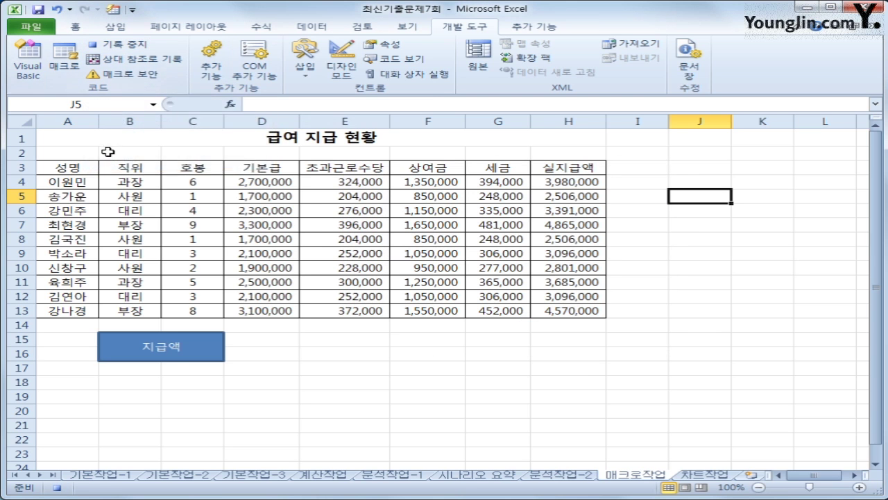
Step: Give header row A3:H3 blue font and a yellow fill, then select A3
left_click_drag(67, 172, 555, 169)
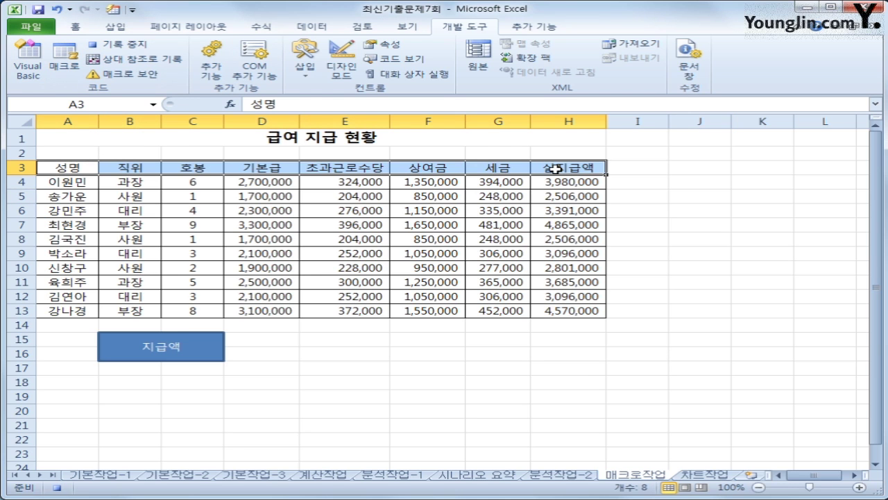
left_click(78, 29)
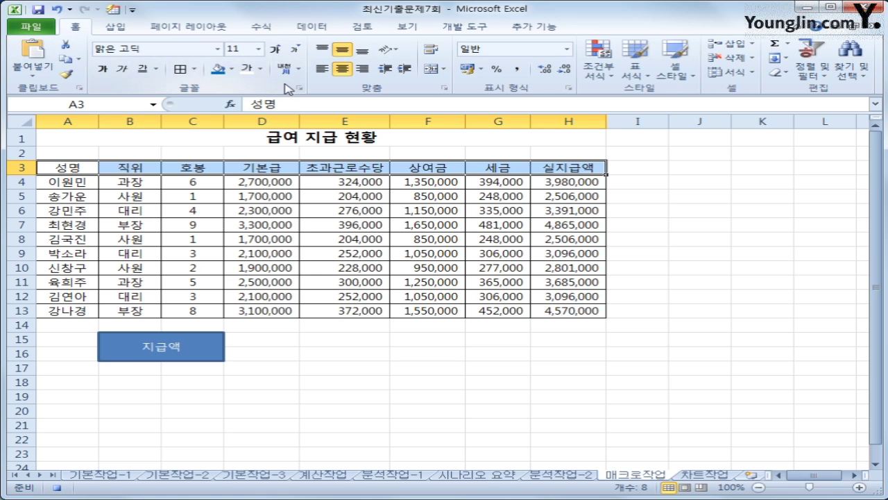
left_click(260, 69)
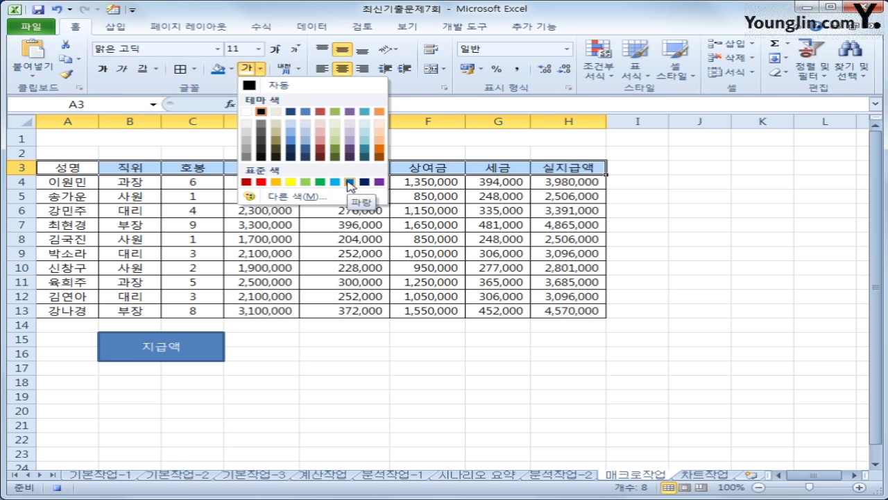
left_click(349, 182)
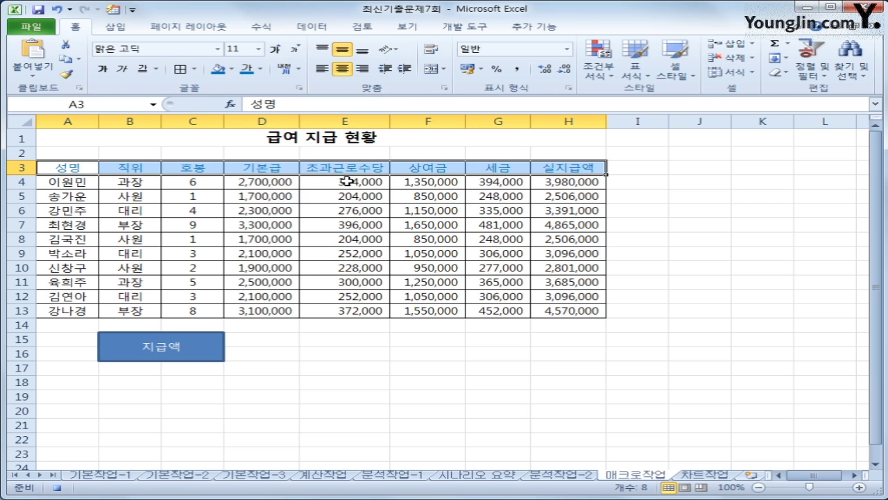
left_click(233, 70)
left_click(261, 165)
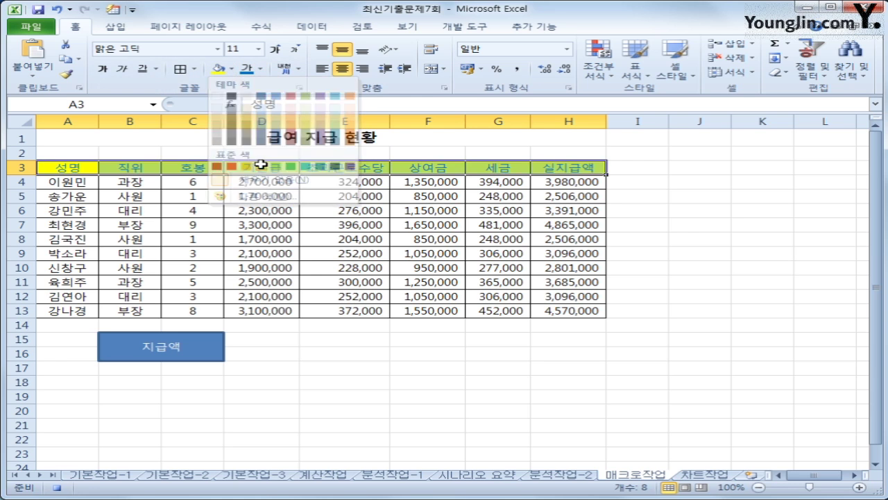
left_click(78, 167)
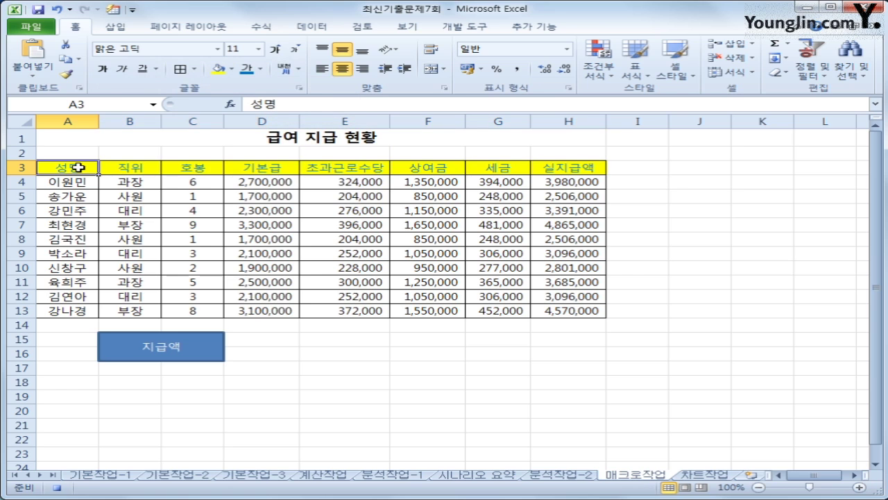
Step: Stop recording, then draw a bevel shape over E15:F16 labelled 서식
left_click(455, 28)
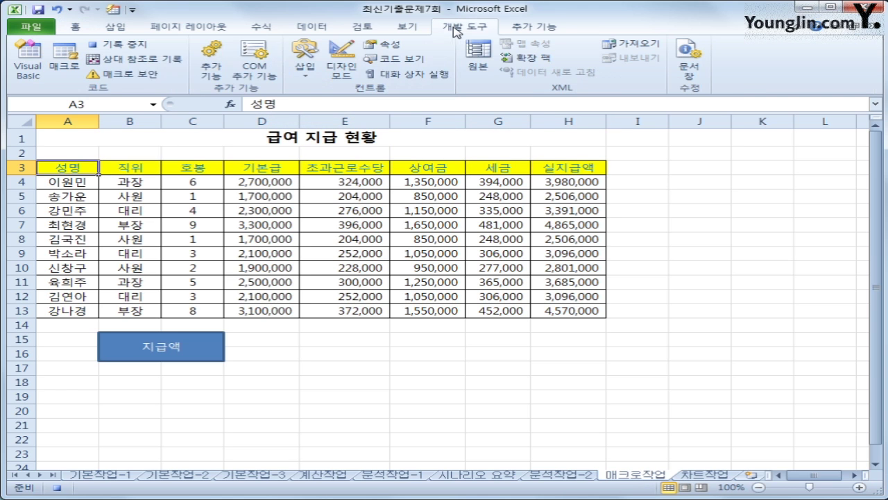
left_click(127, 45)
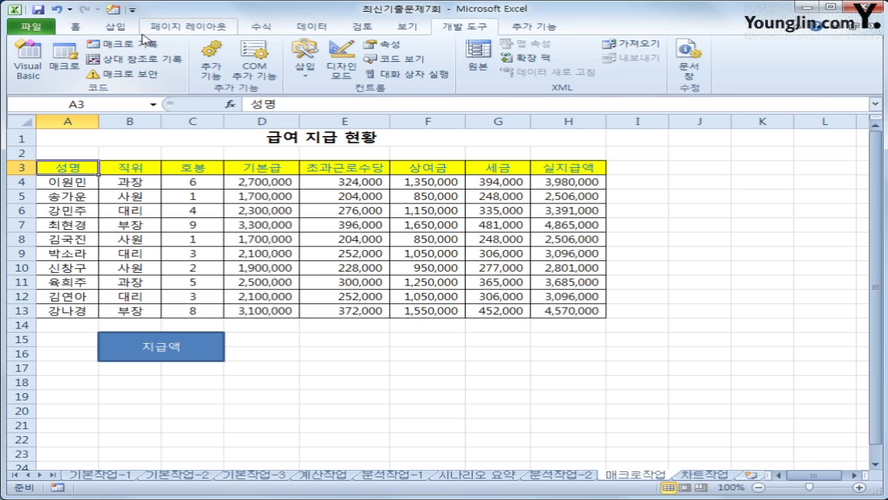
left_click(126, 31)
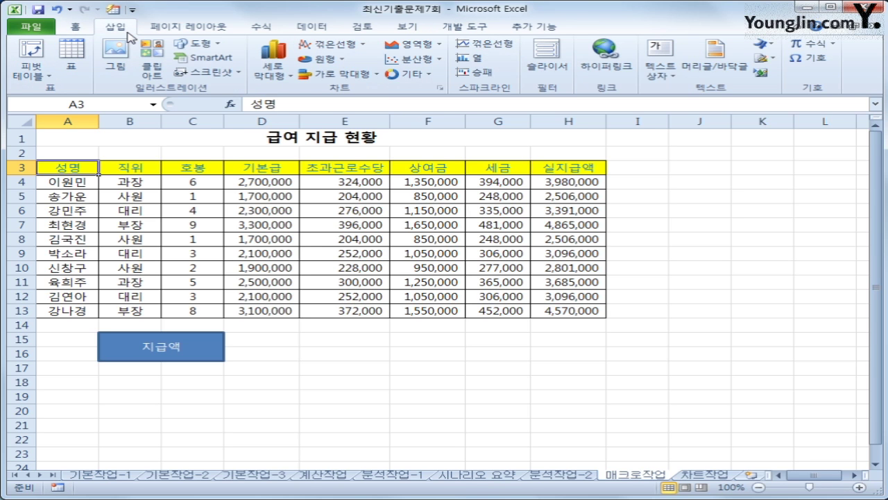
left_click(192, 46)
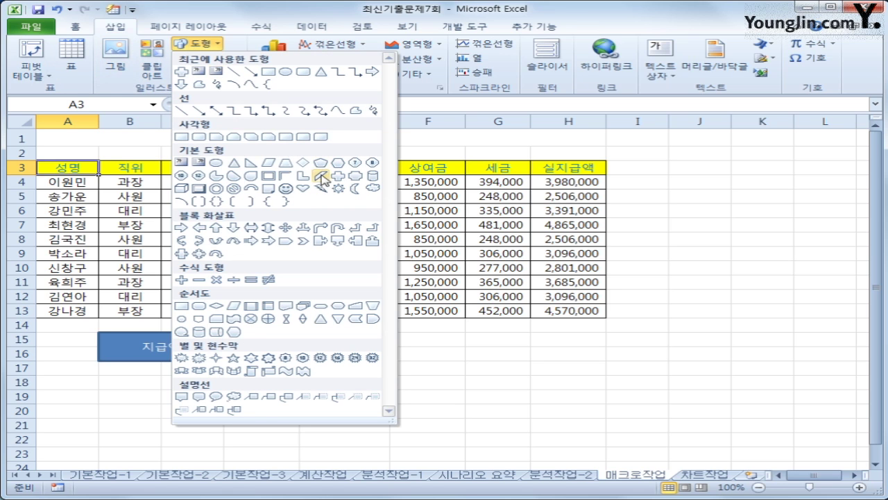
left_click(197, 188)
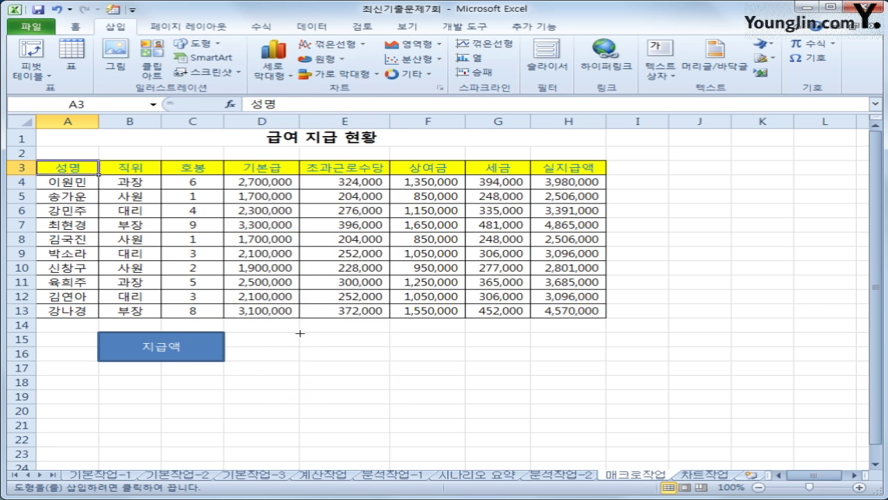
left_click_drag(300, 333, 445, 364)
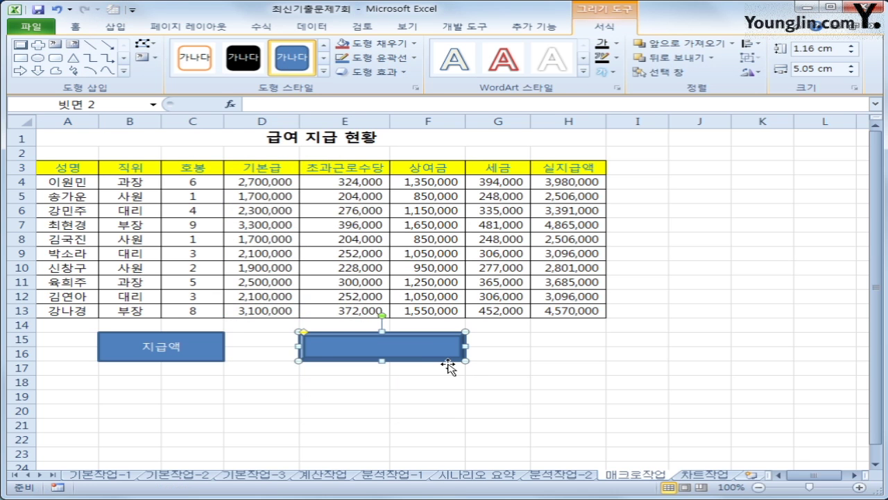
type("서식")
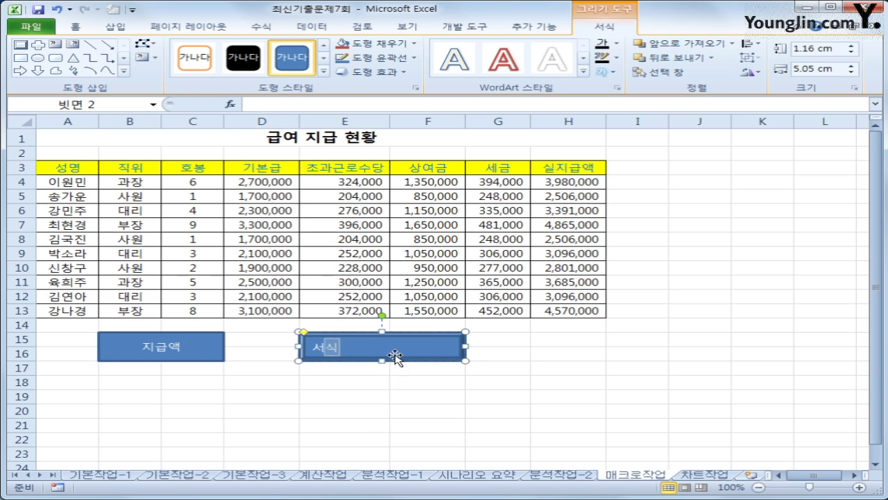
Step: Assign the 서식 macro to the new bevelled shape
right_click(387, 346)
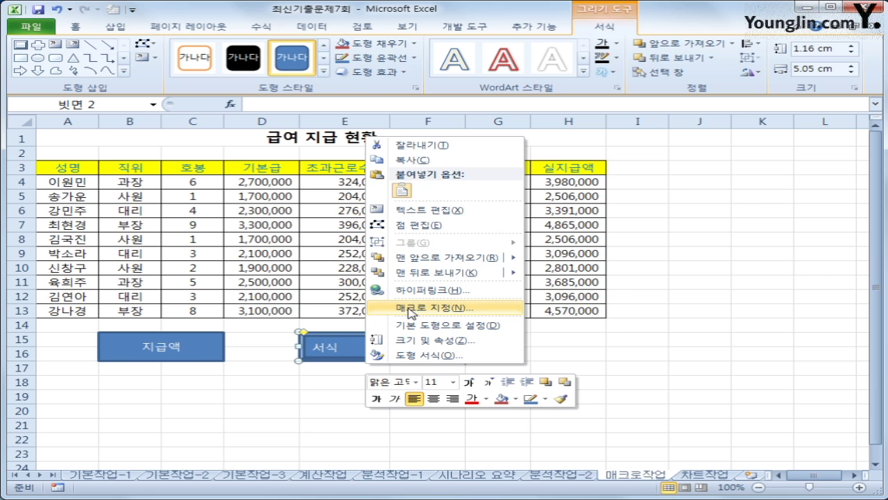
left_click(412, 310)
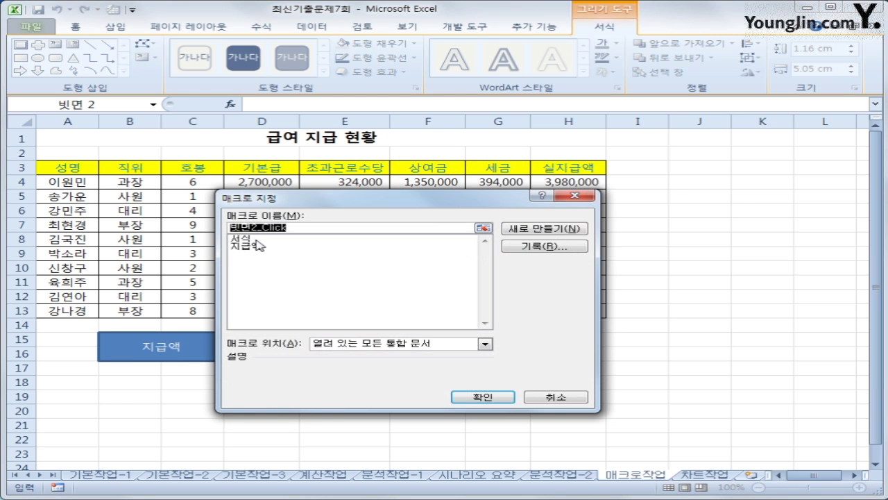
left_click(256, 239)
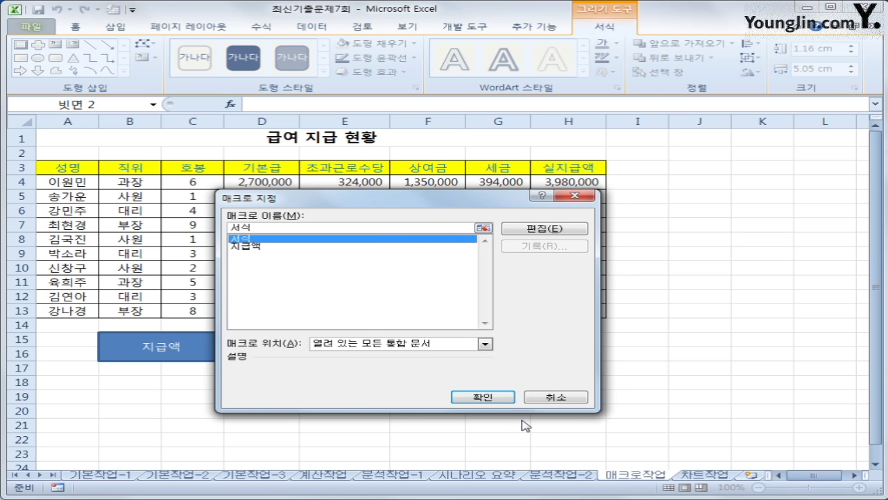
left_click(497, 395)
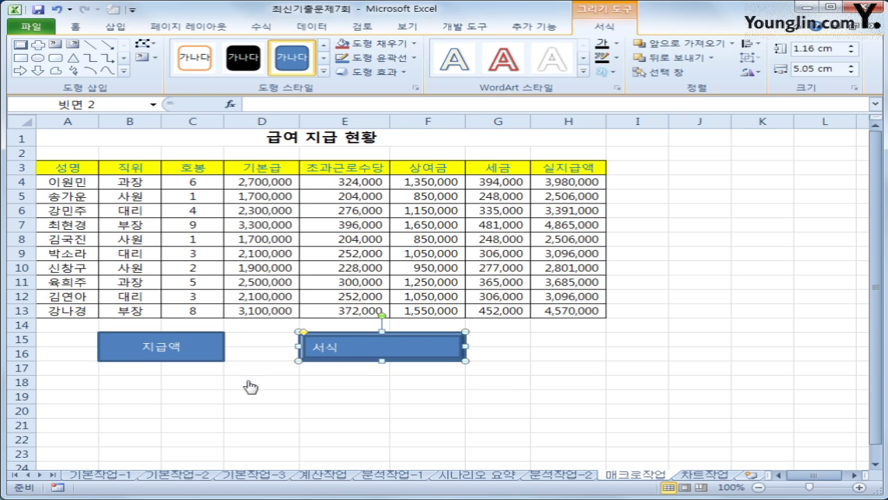
Step: Centre the shape's 서식 label horizontally and vertically, then select cell I20
left_click(72, 27)
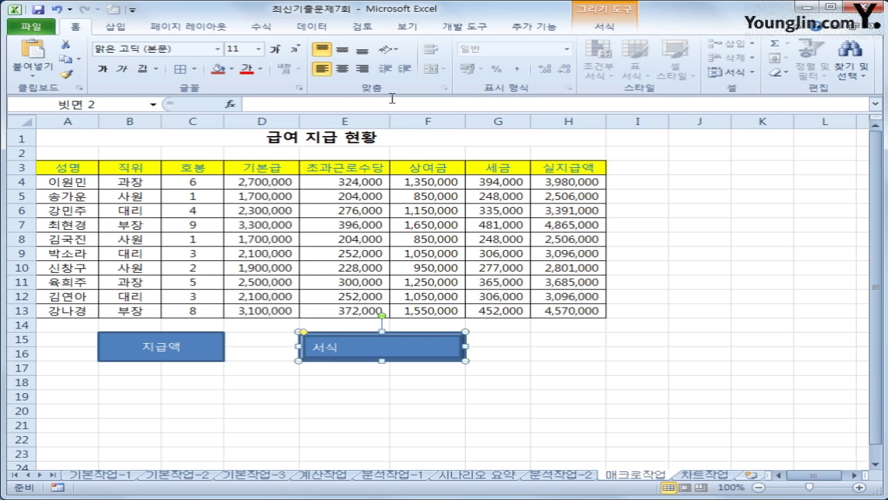
left_click(343, 69)
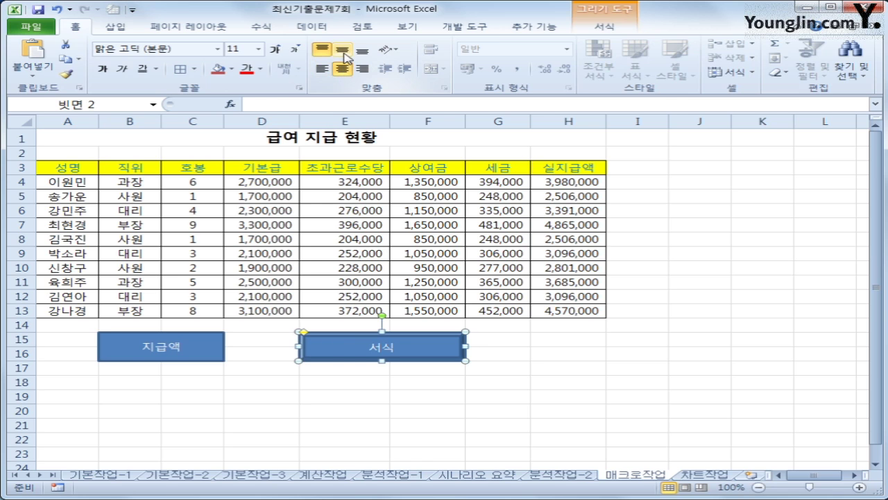
left_click(343, 50)
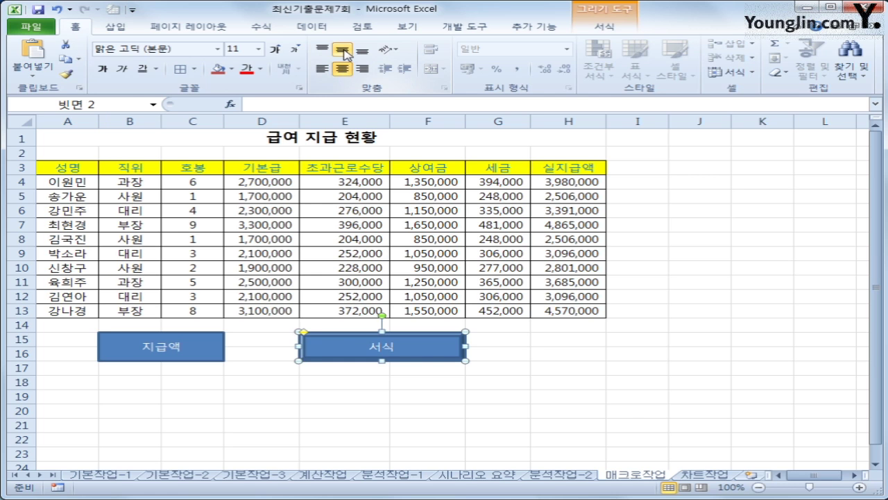
left_click(626, 410)
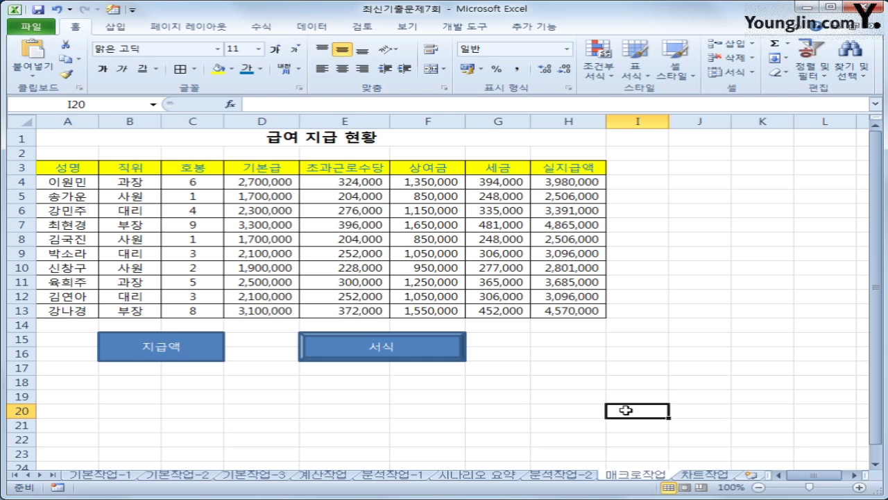
left_click(705, 475)
left_click(688, 398)
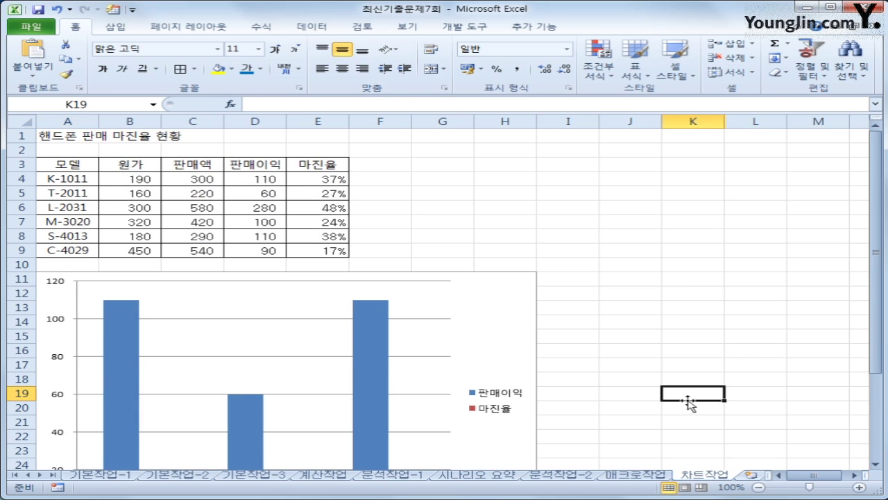
scroll(688, 401, "down", 2)
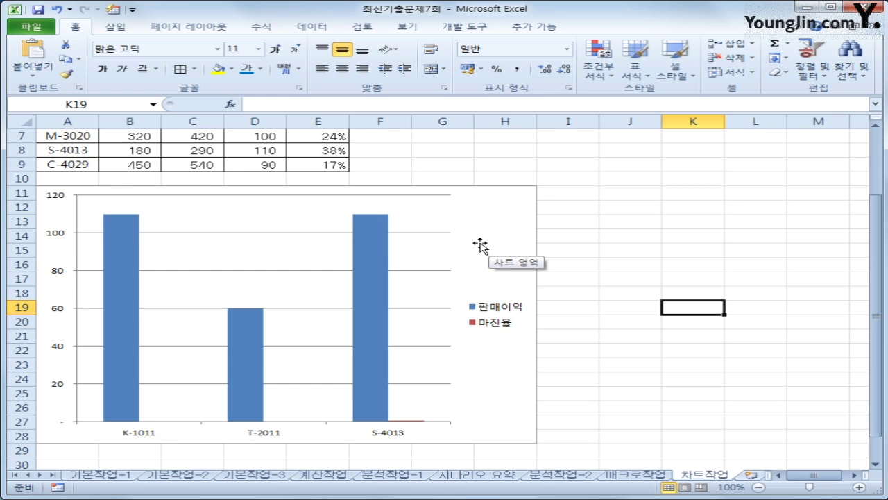
scroll(480, 246, "up", 2)
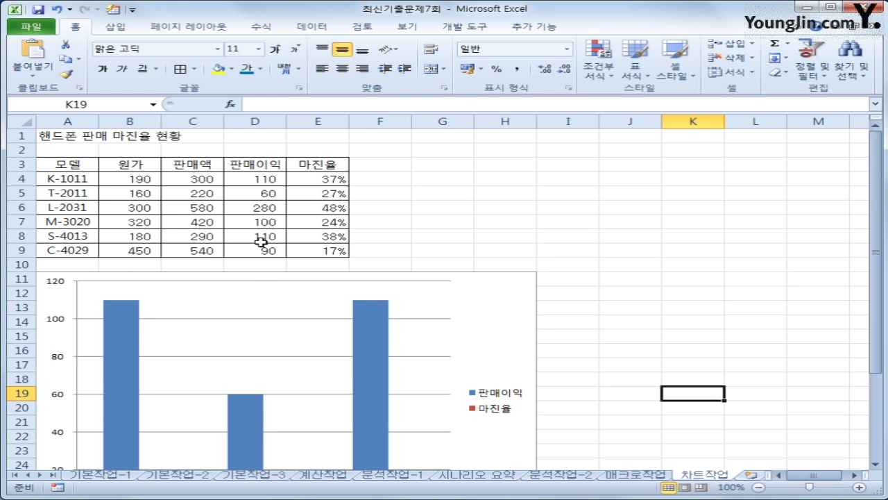
left_click(71, 250)
scroll(80, 250, "down", 1)
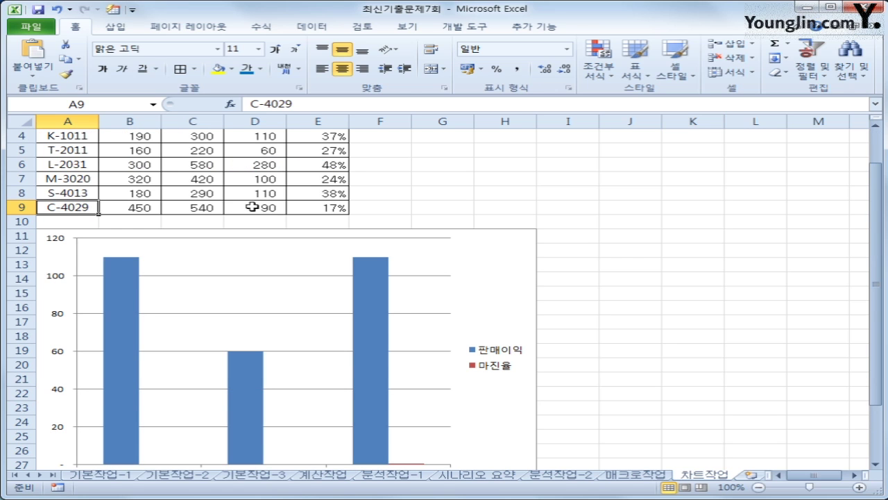
left_click_drag(259, 206, 306, 203, "ctrl")
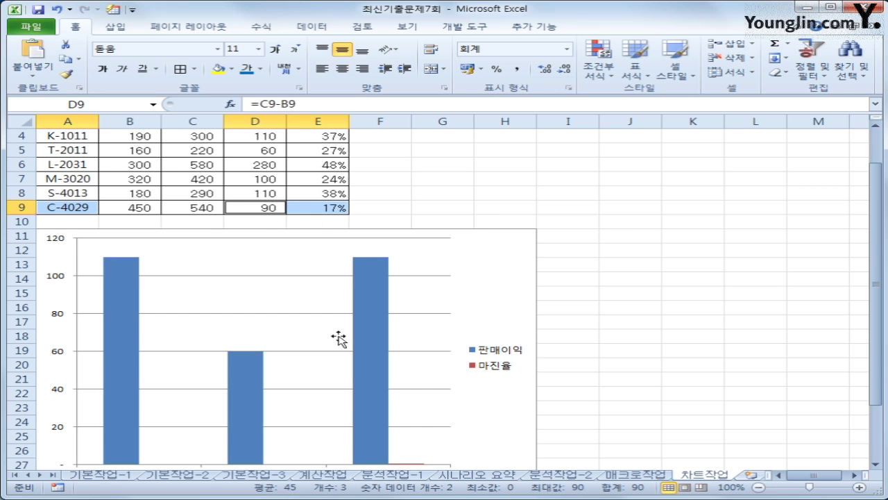
scroll(663, 331, "up", 1)
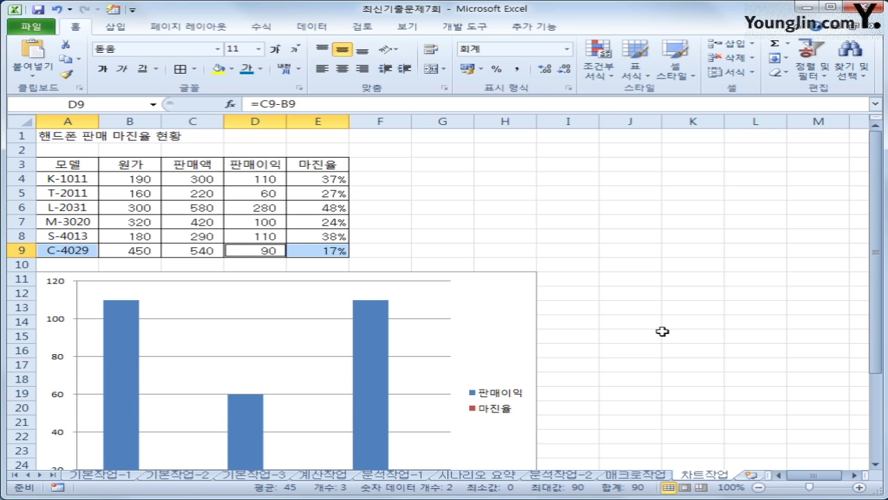
key("ctrl+c")
left_click(482, 332)
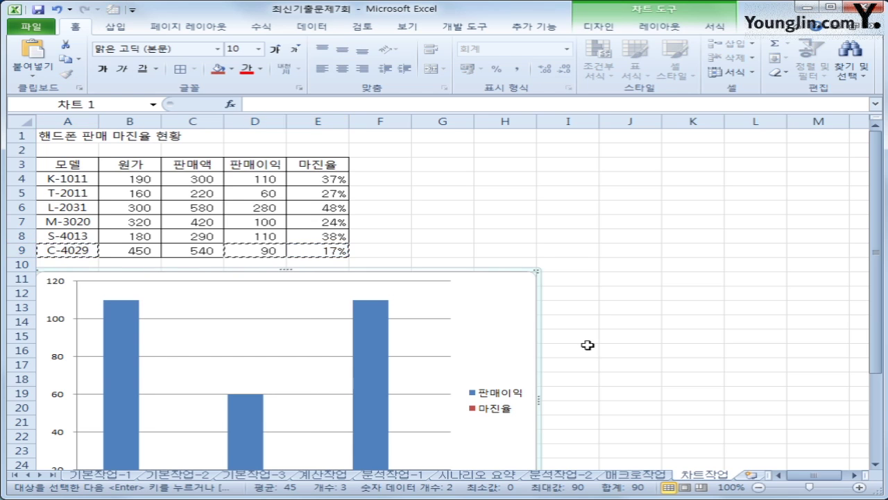
key("ctrl+v")
scroll(588, 345, "down", 2)
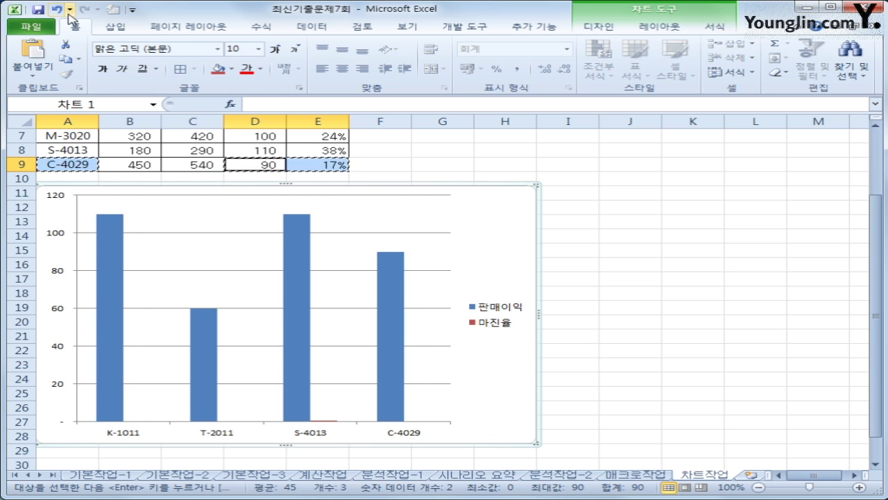
left_click(56, 9)
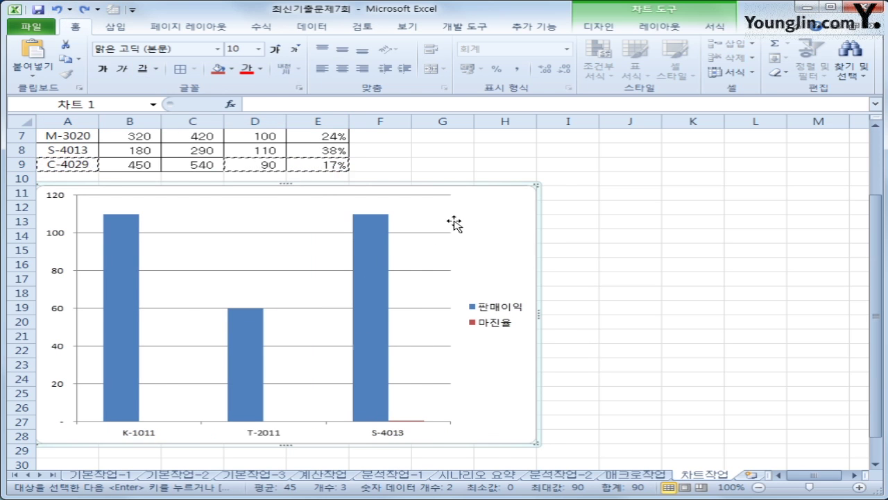
Step: Append A9 and D9:E9 to the chart data range so the C-4029 model is plotted
right_click(496, 218)
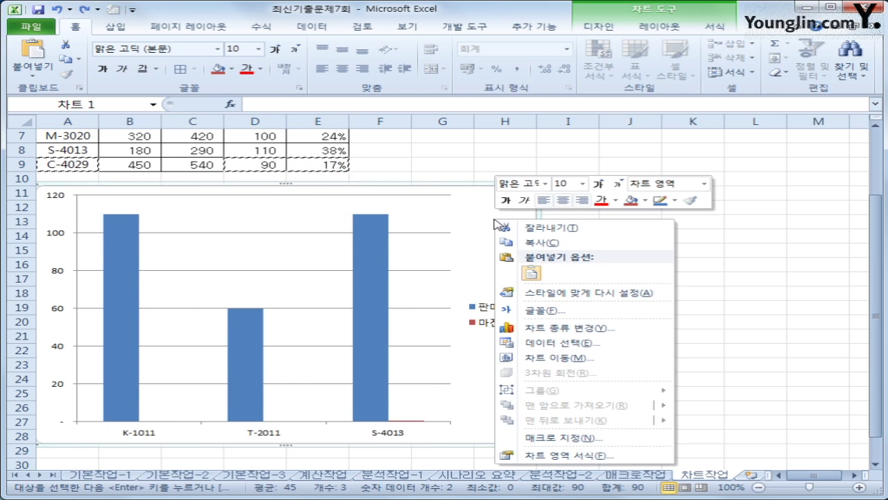
left_click(620, 342)
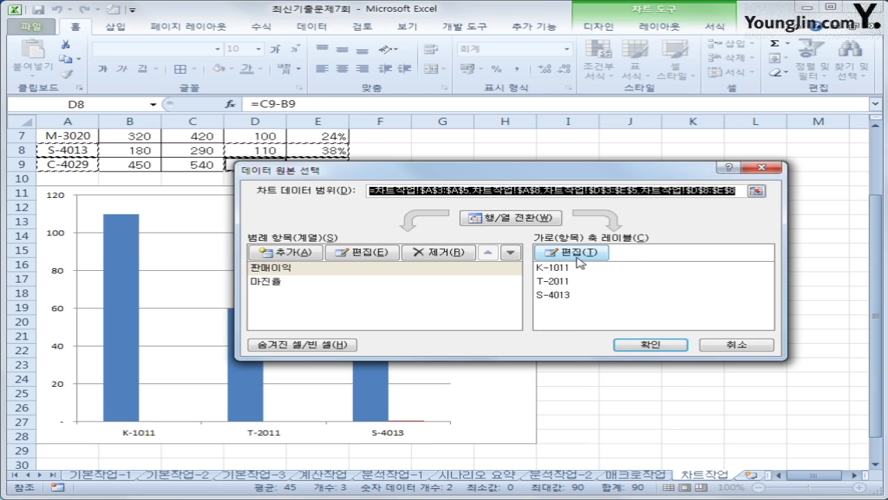
left_click(737, 191)
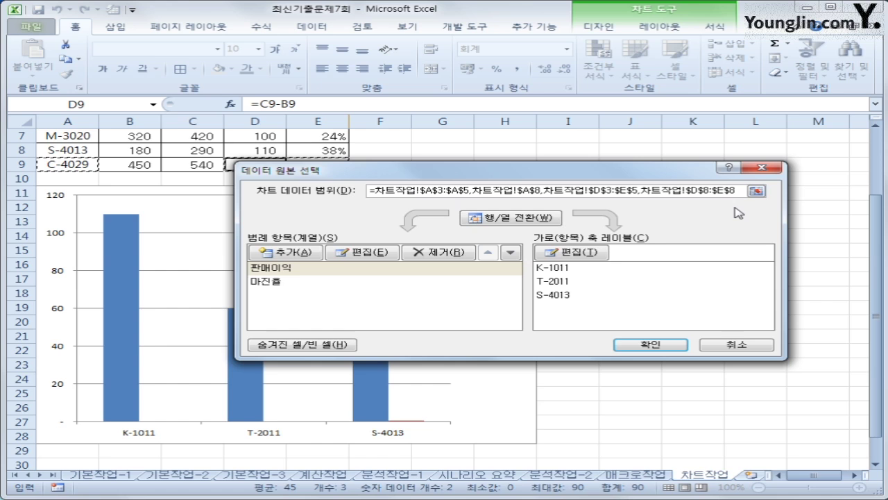
type(",")
left_click(68, 164)
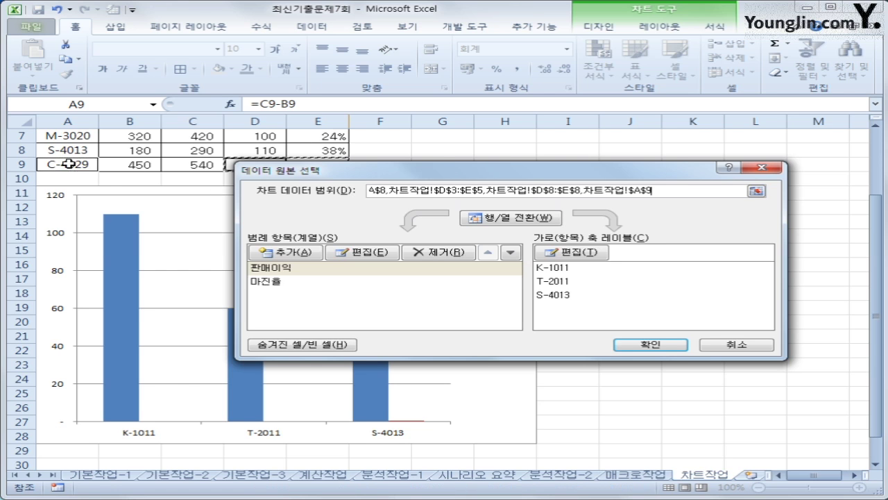
type(",")
left_click_drag(283, 171, 276, 211)
left_click_drag(253, 167, 297, 164)
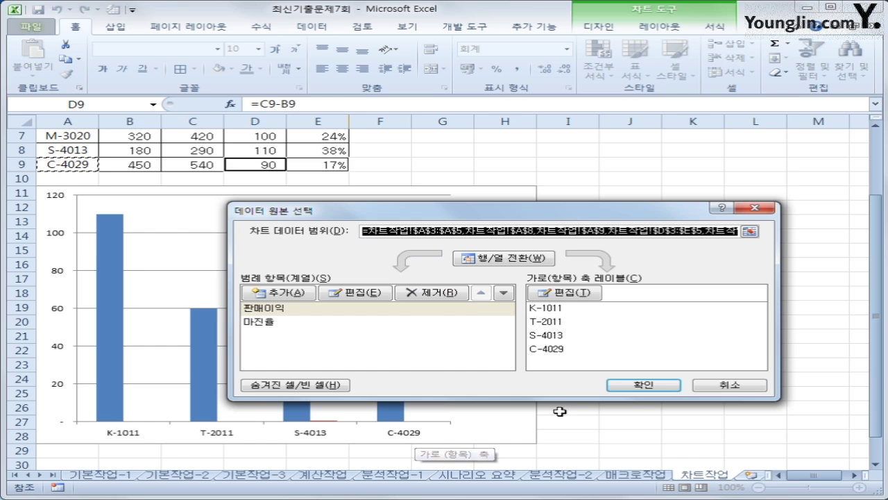
left_click(639, 385)
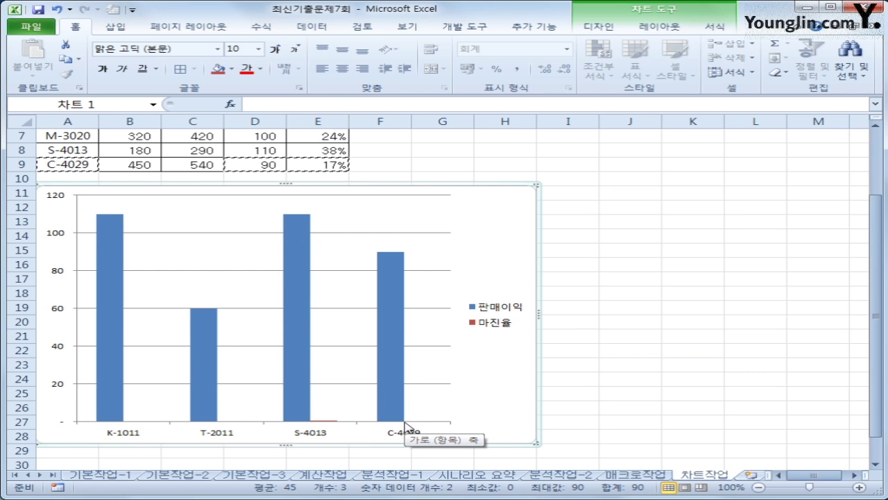
Step: Change the 마진율 series chart type to 표식이 있는 꺾은선형, keeping 판매이익 as columns
left_click(316, 420)
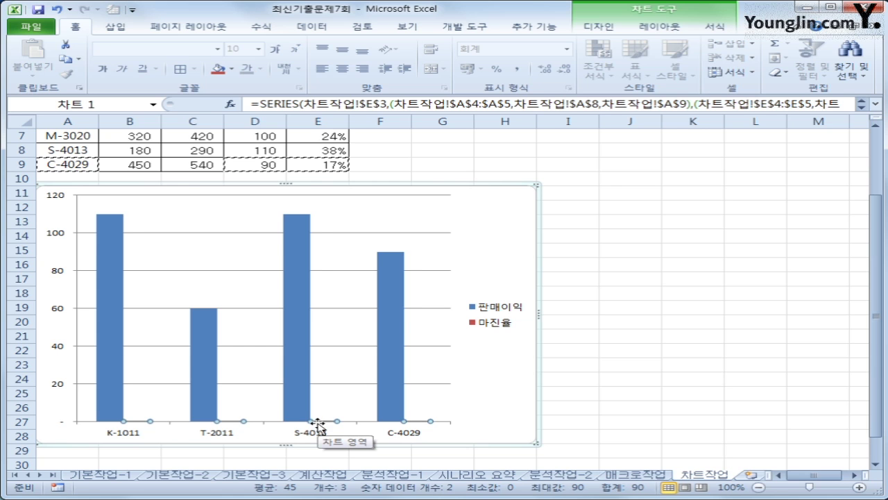
mouse_move(323, 424)
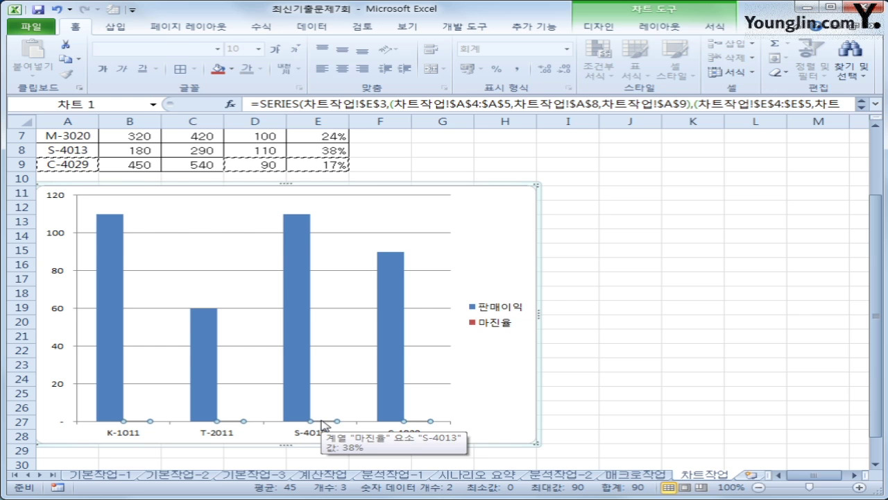
right_click(322, 424)
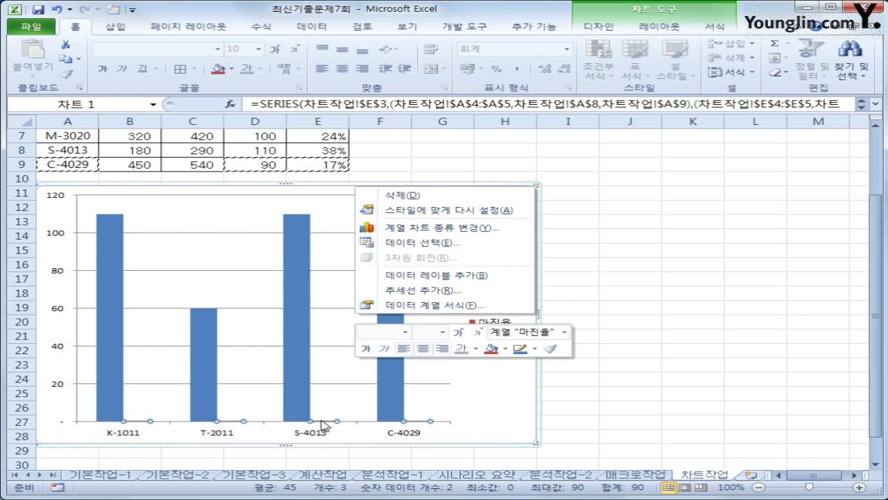
left_click(459, 227)
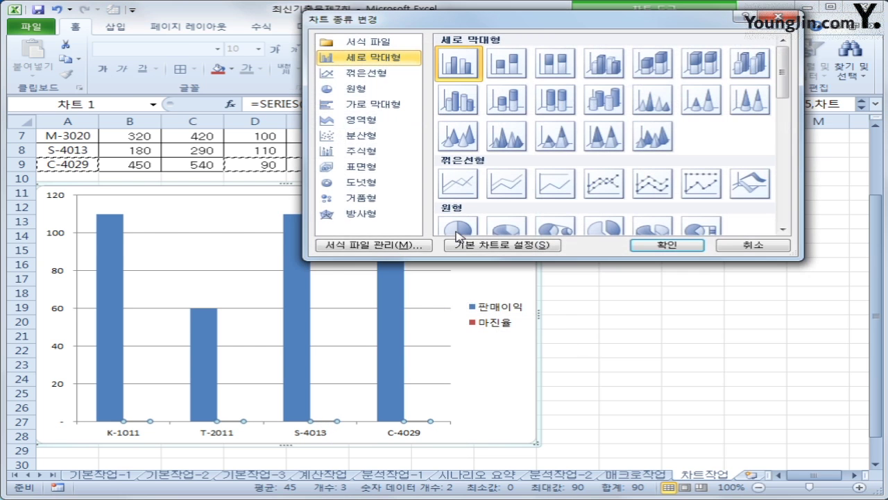
left_click_drag(545, 29, 504, 122)
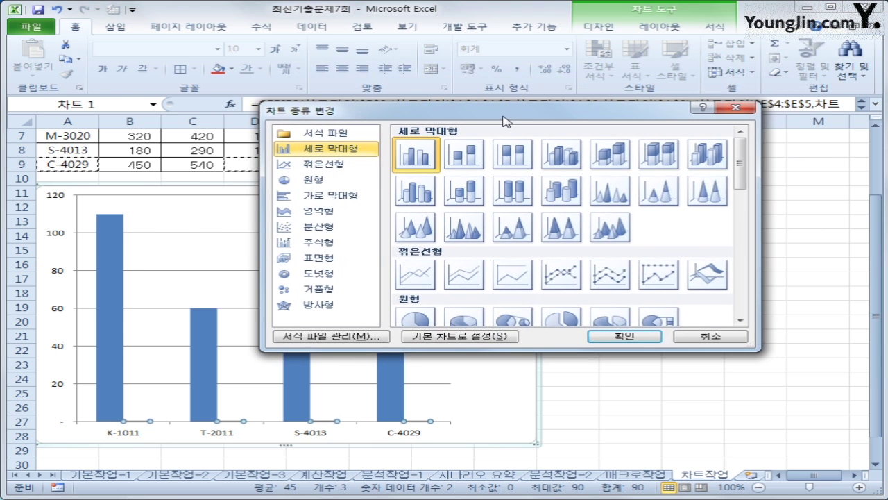
left_click(556, 279)
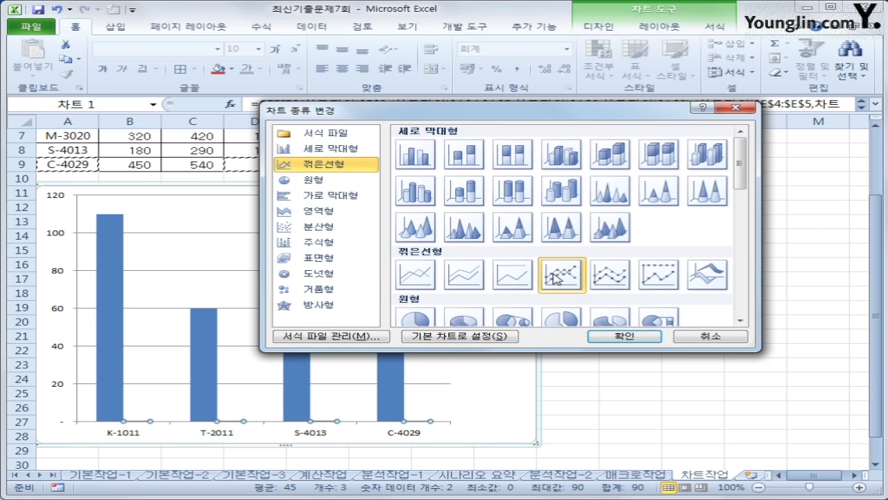
left_click(611, 336)
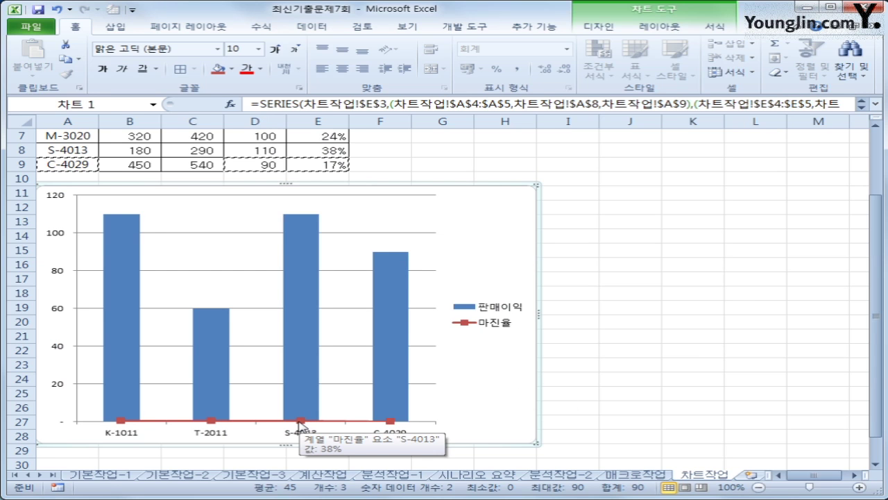
left_click(299, 420)
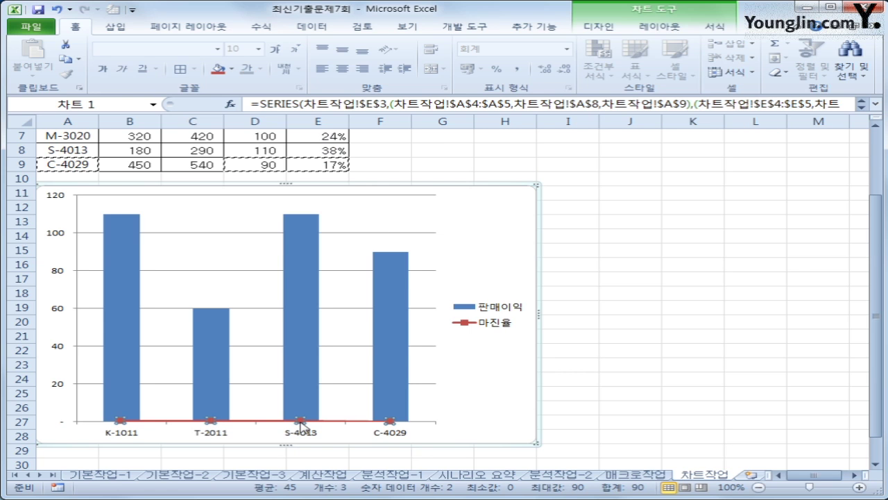
Step: Set the 마진율 series to 보조 축 in its series formatting options
right_click(301, 422)
left_click(423, 305)
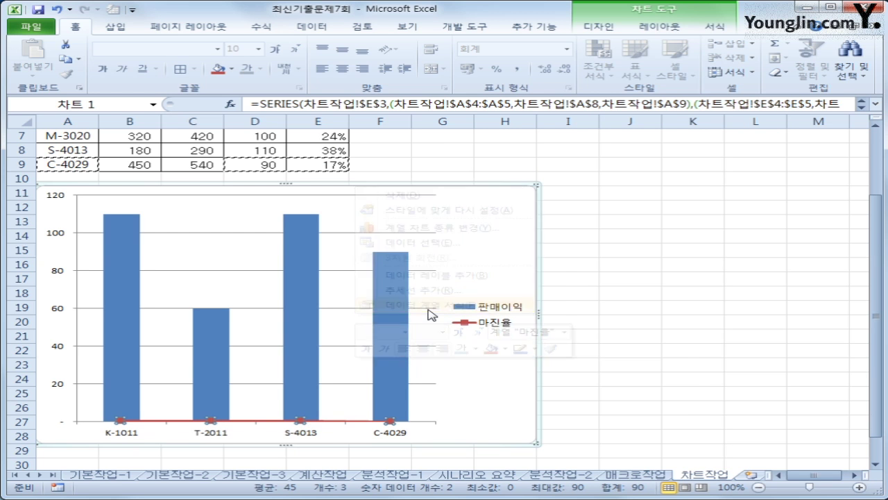
left_click(391, 152)
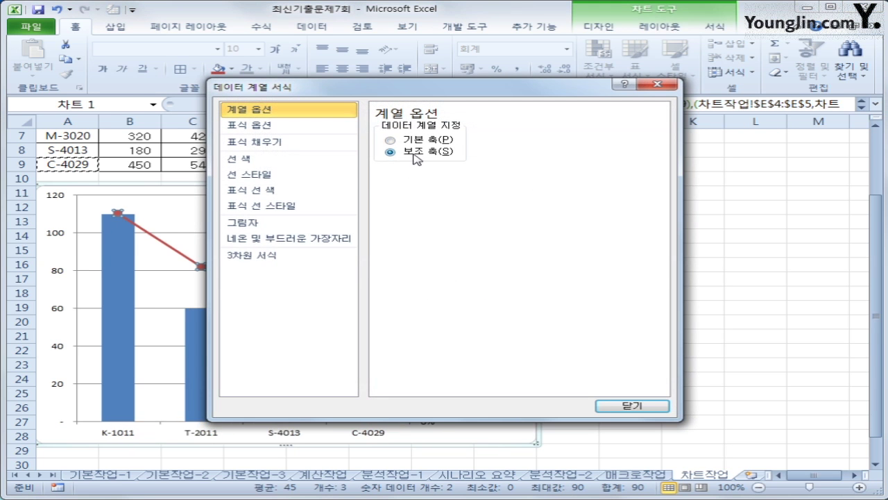
left_click(639, 403)
left_click(640, 398)
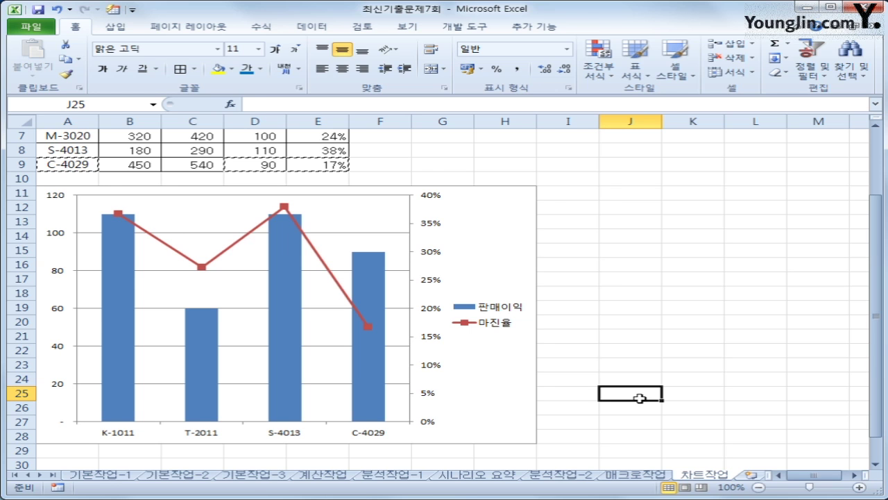
left_click(510, 222)
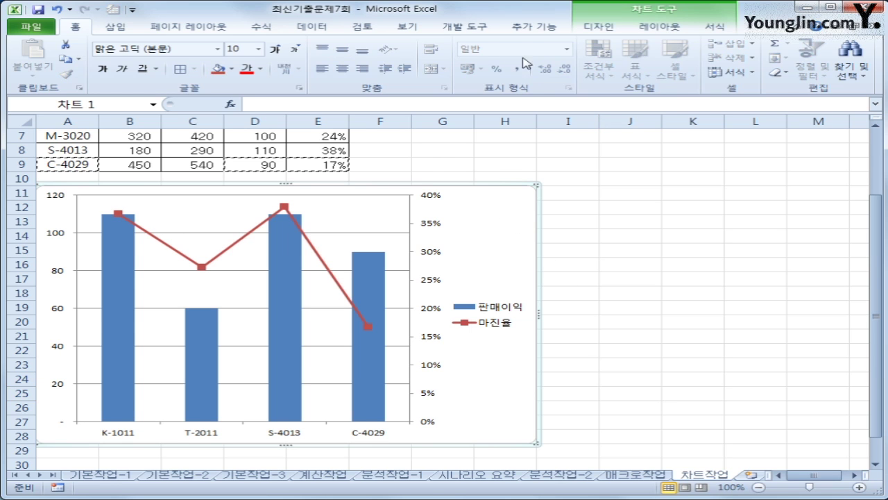
Step: Add a chart title above the chart reading 핸드폰 판매 현황
left_click(670, 32)
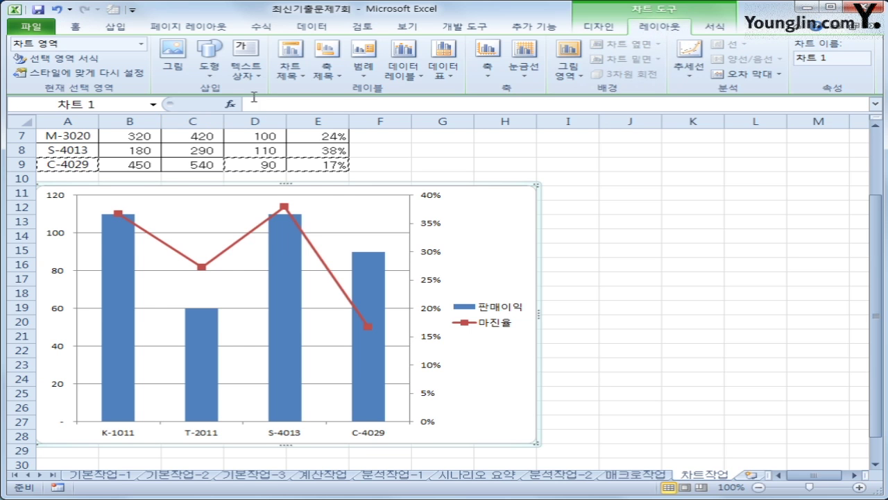
left_click(290, 68)
left_click(324, 163)
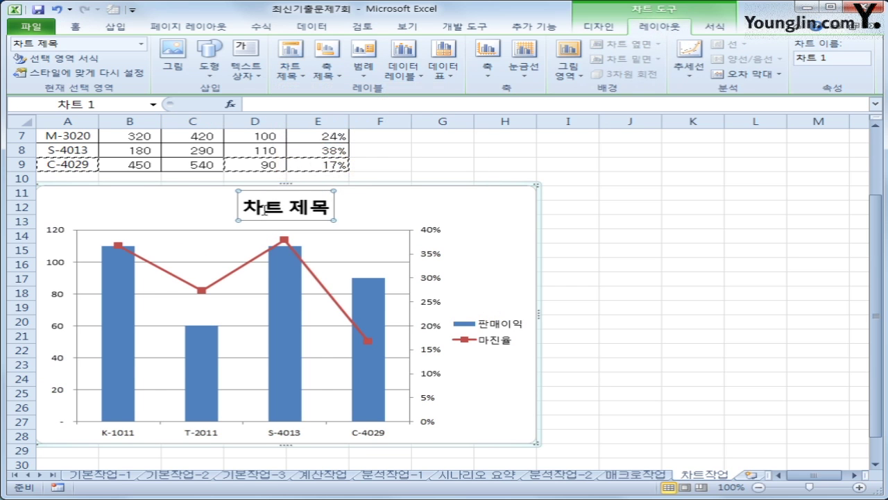
left_click(250, 206)
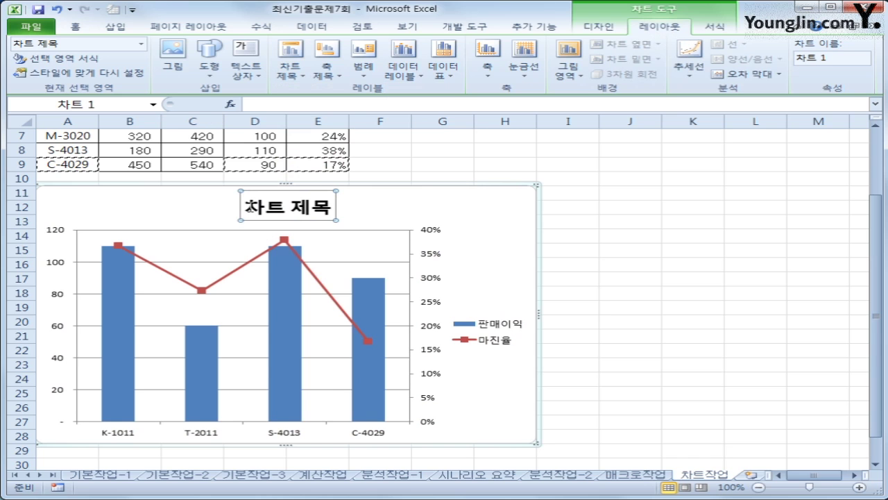
left_click_drag(245, 207, 326, 209)
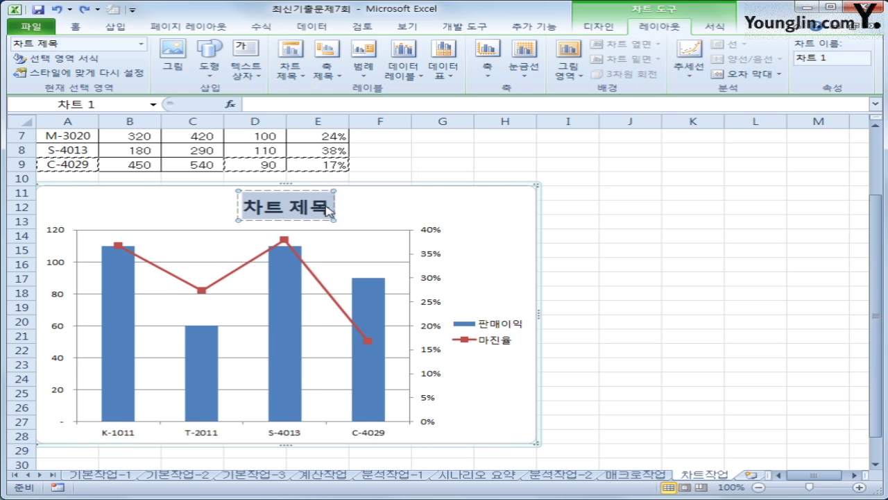
type("핸드폰 판")
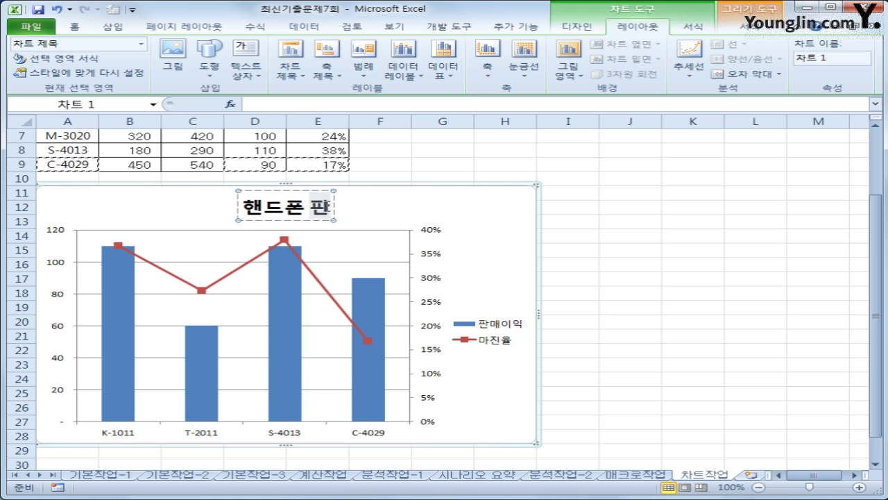
type("매 현황")
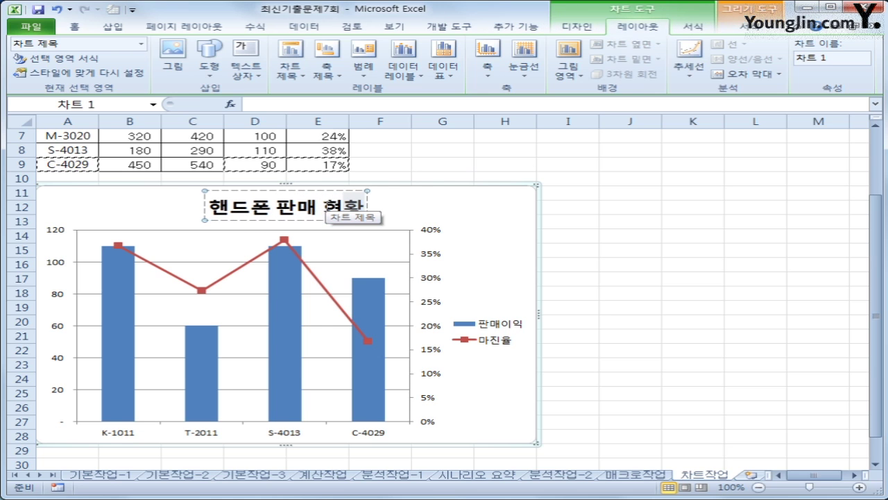
left_click(349, 190)
Step: Format the chart title in 굴림체 font at size 17
right_click(348, 190)
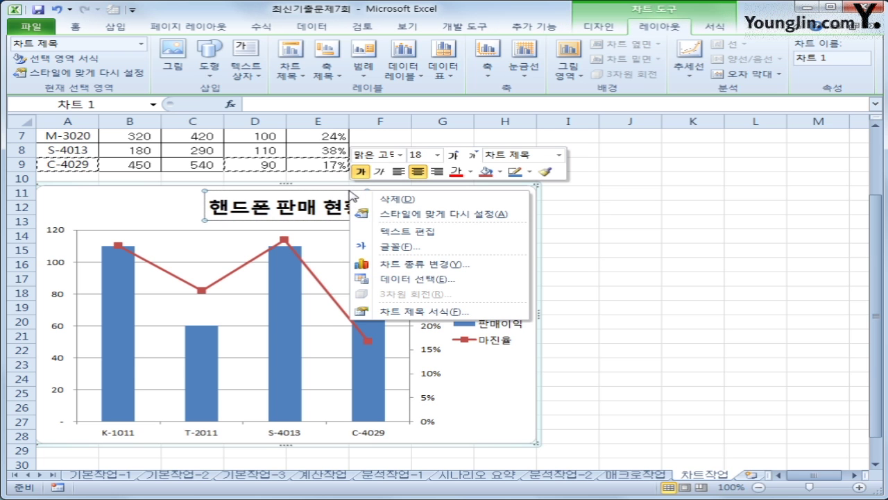
left_click(400, 154)
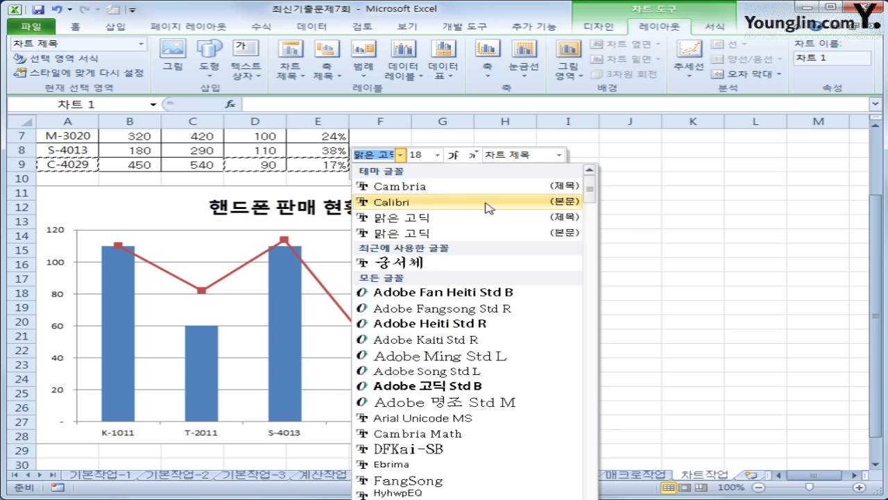
left_click_drag(590, 192, 587, 282)
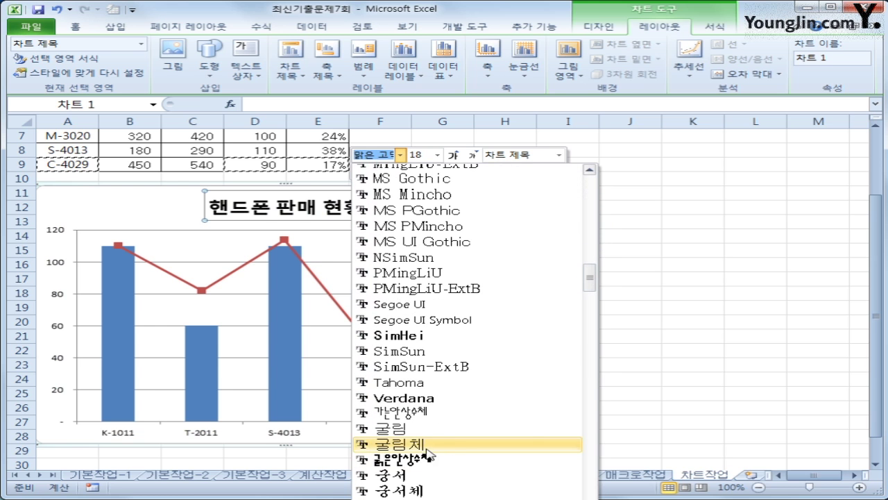
left_click(424, 443)
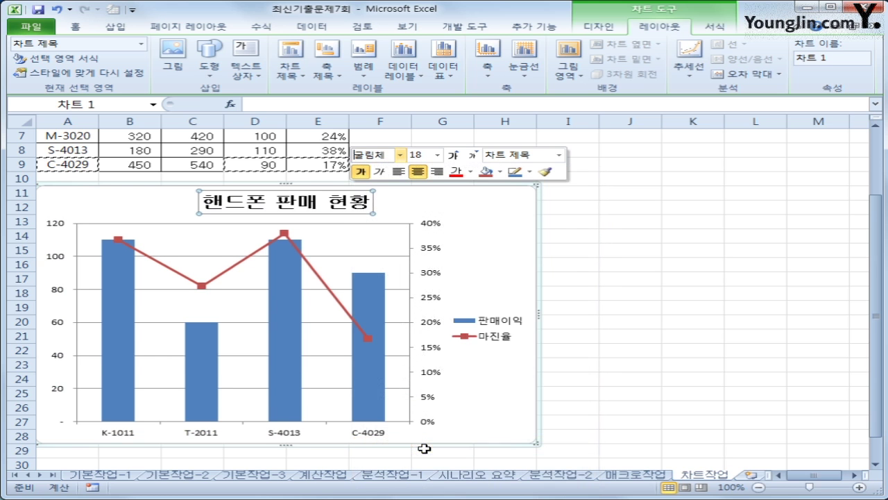
left_click(441, 158)
type("17")
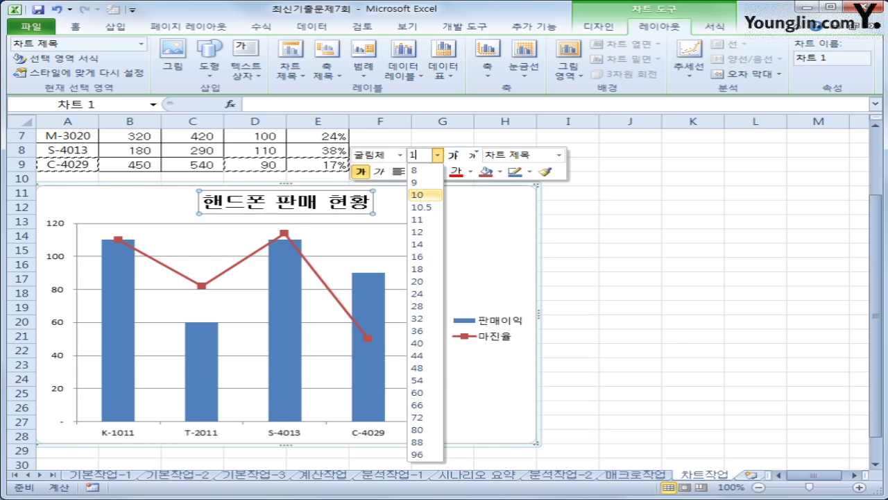
key("Return")
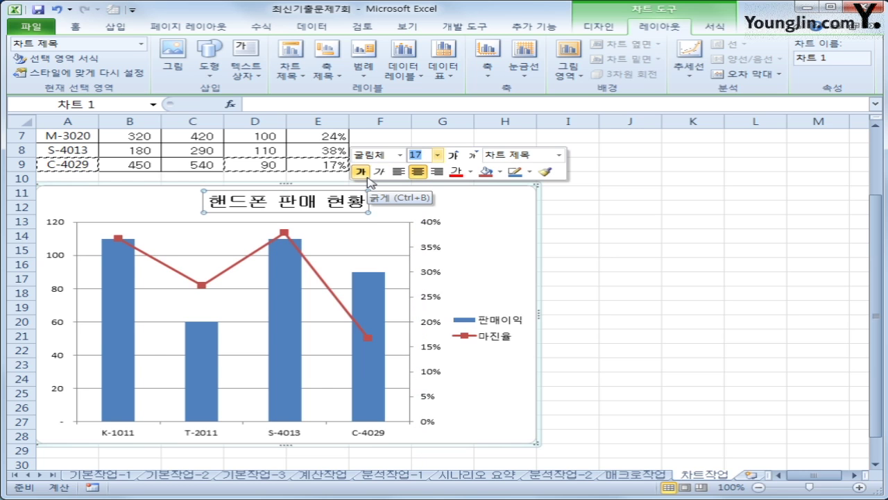
Step: Add a data label showing 38% to the S-4013 point of the 마진율 line
left_click(284, 234)
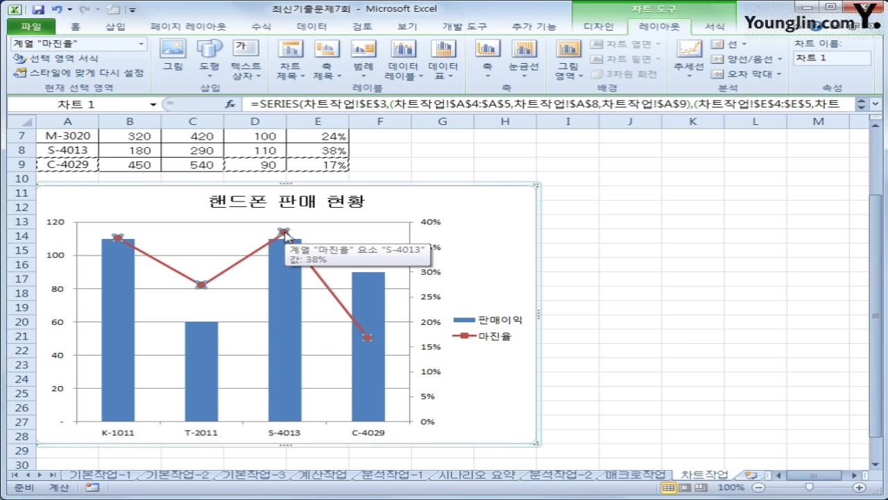
left_click(286, 235)
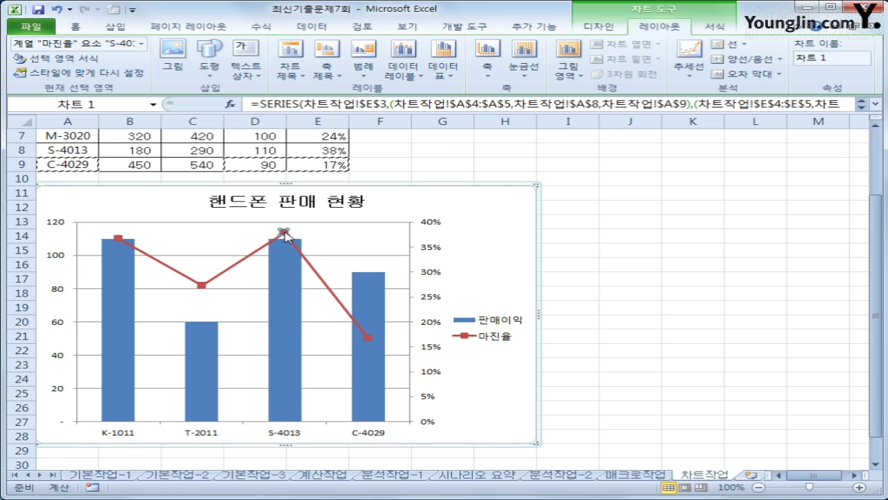
right_click(286, 234)
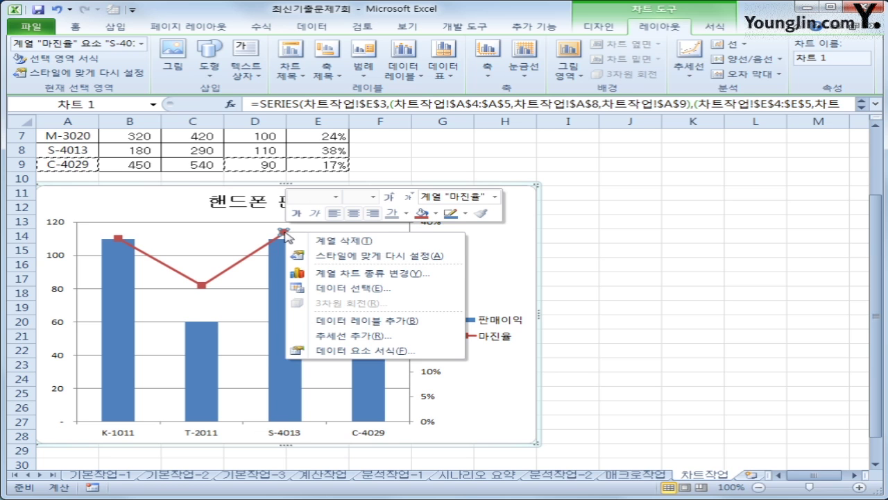
left_click(430, 320)
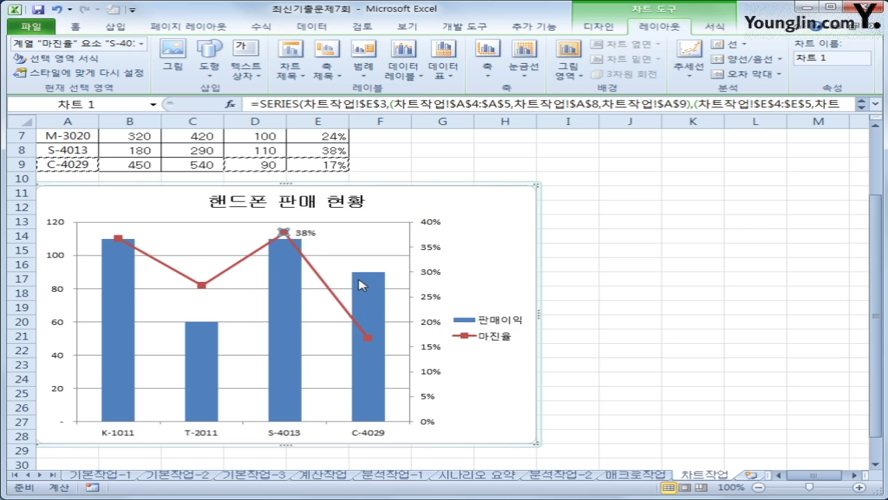
mouse_move(362, 284)
Step: Set the secondary axis major unit to a fixed 0.1, giving 0%–40% in 10% steps
left_click(434, 254)
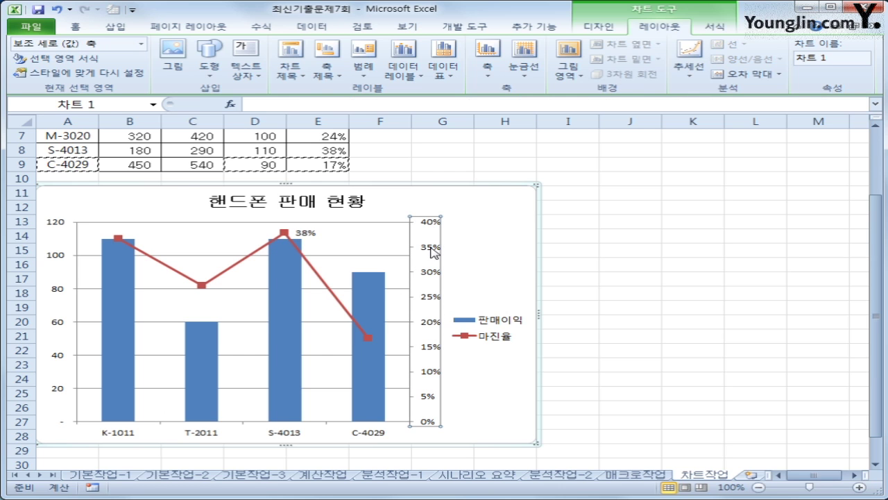
right_click(431, 251)
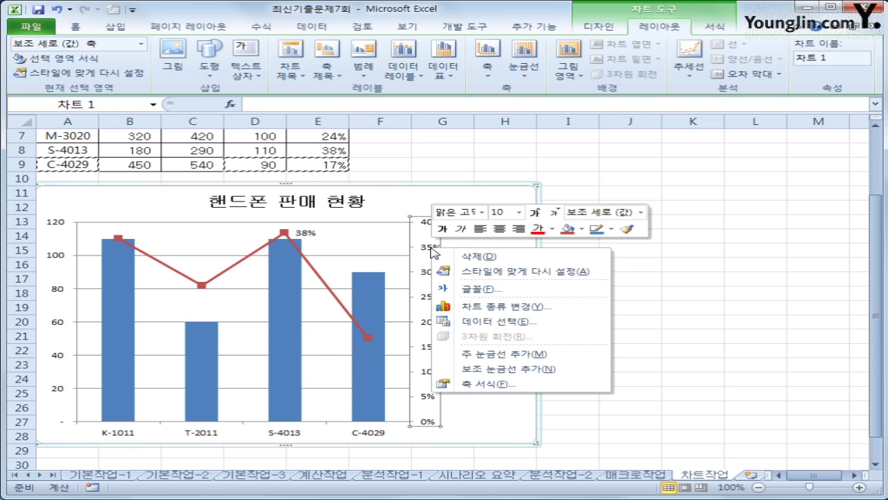
left_click(518, 382)
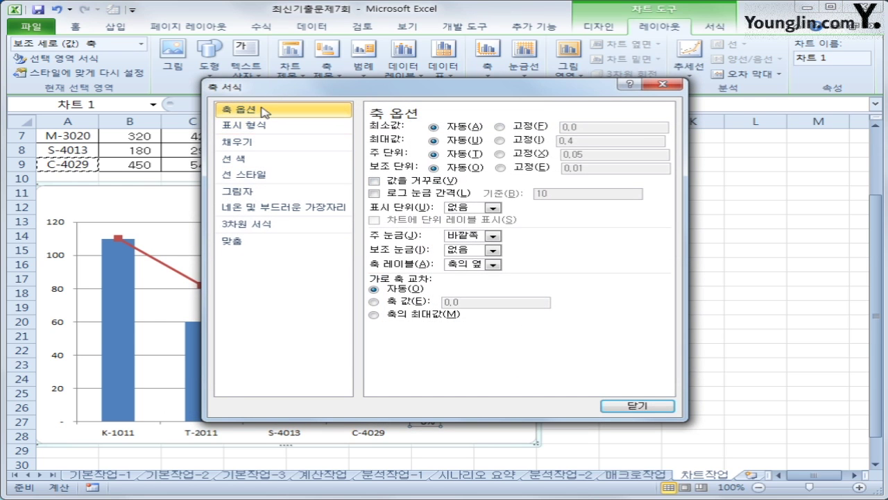
left_click(545, 157)
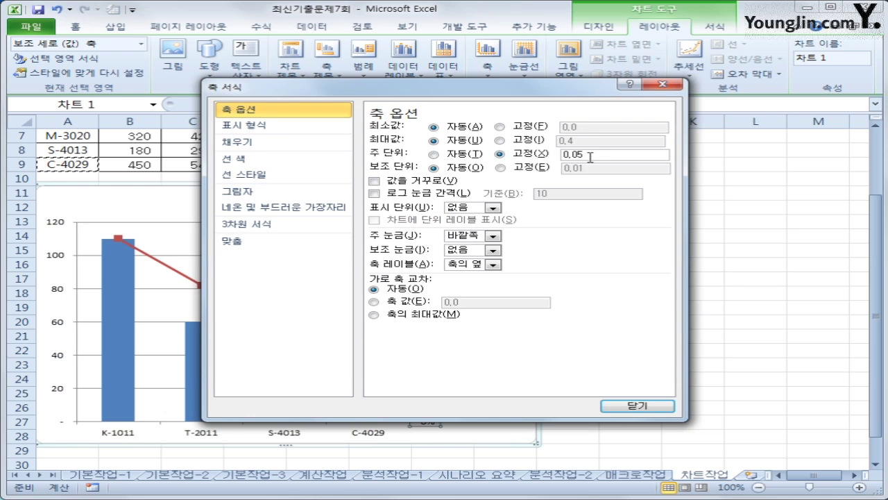
left_click_drag(590, 158, 564, 156)
type("0")
left_click(636, 403)
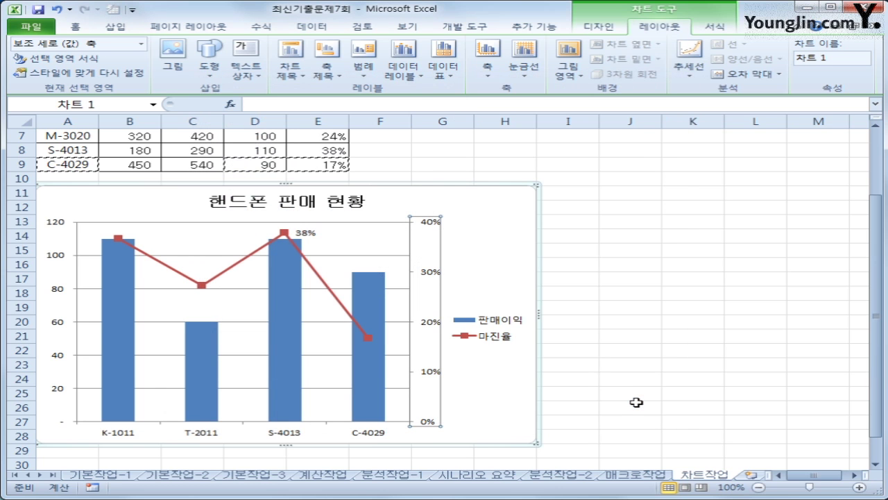
Step: Turn on rounded corners in the chart area's border styles, then select cell K29
right_click(490, 207)
left_click(596, 442)
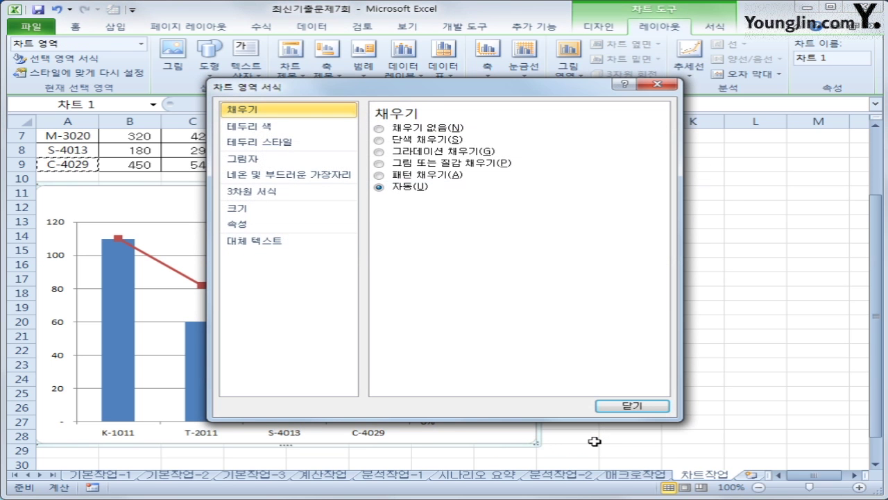
left_click(325, 142)
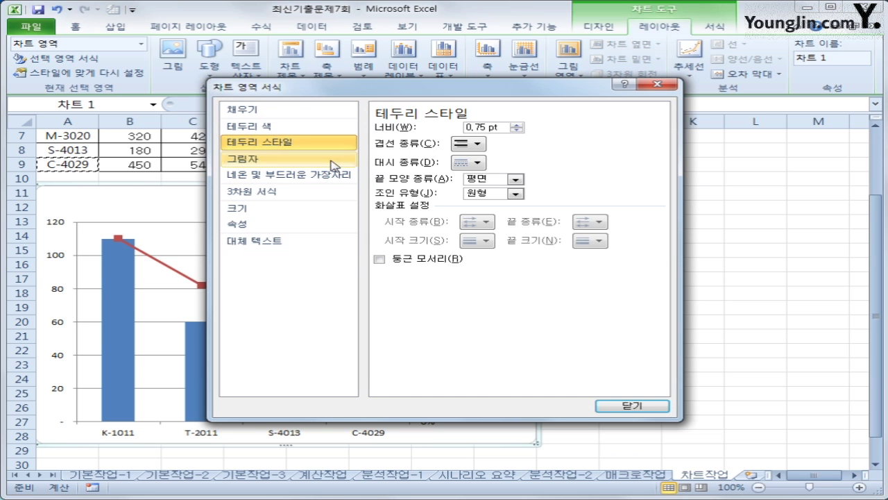
left_click(430, 261)
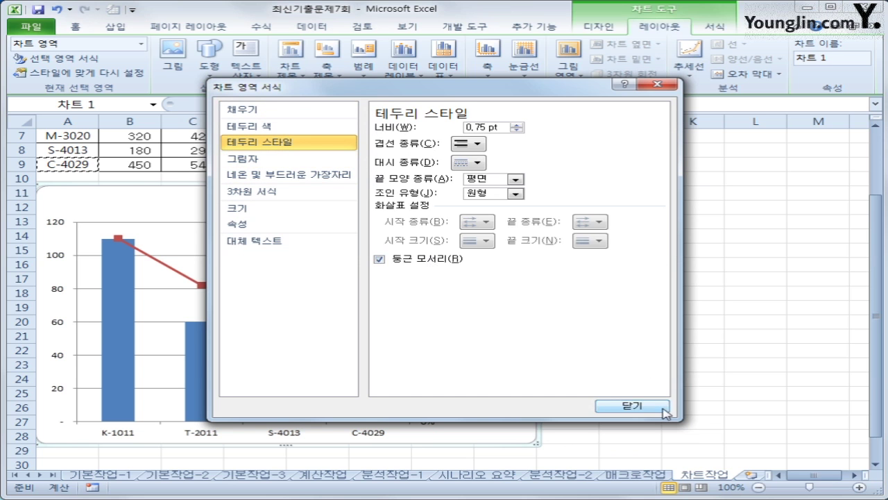
left_click(659, 408)
left_click(701, 436)
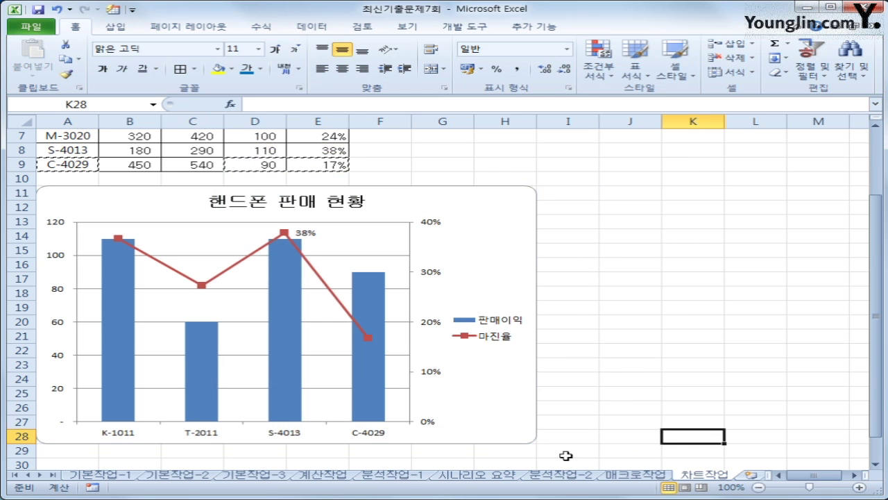
left_click(669, 447)
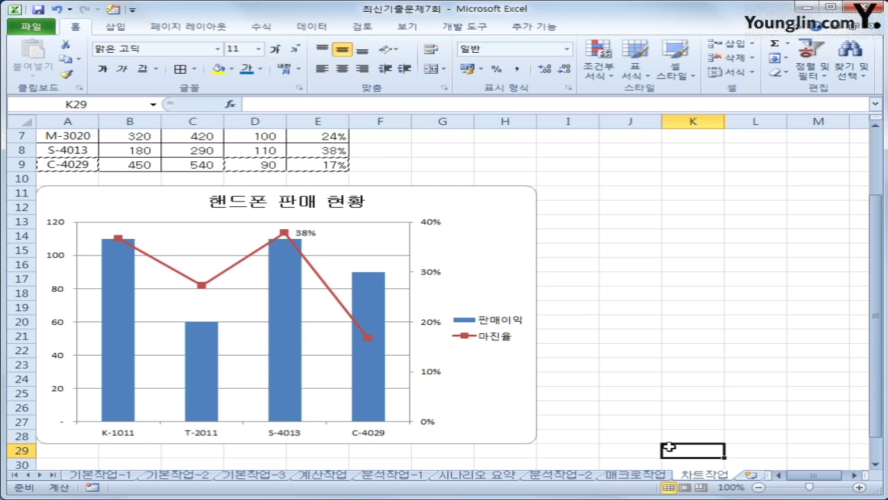